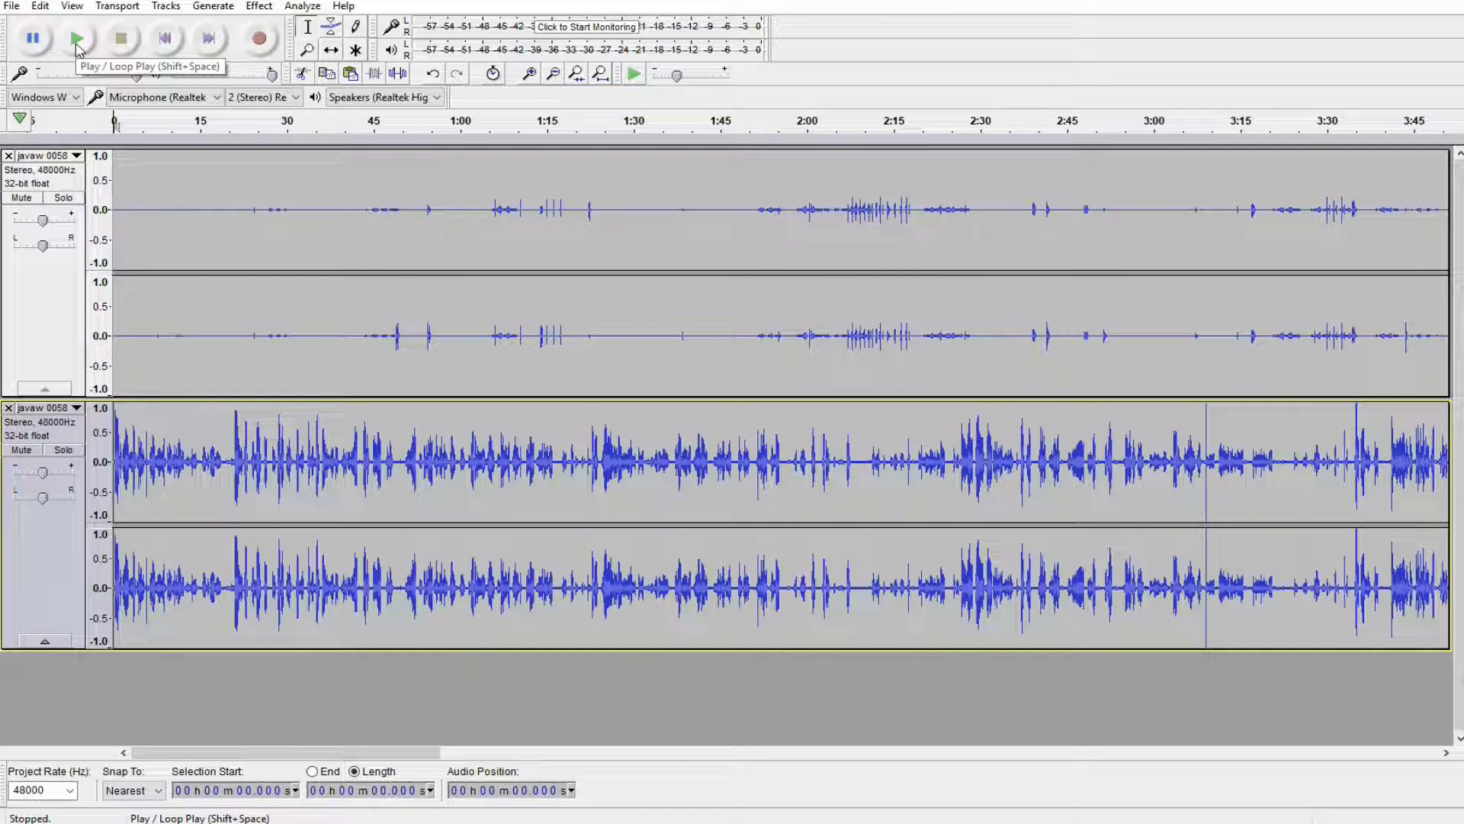
# Play the beginning of the recording to hear the unprocessed audio
pyautogui.click(76, 39)
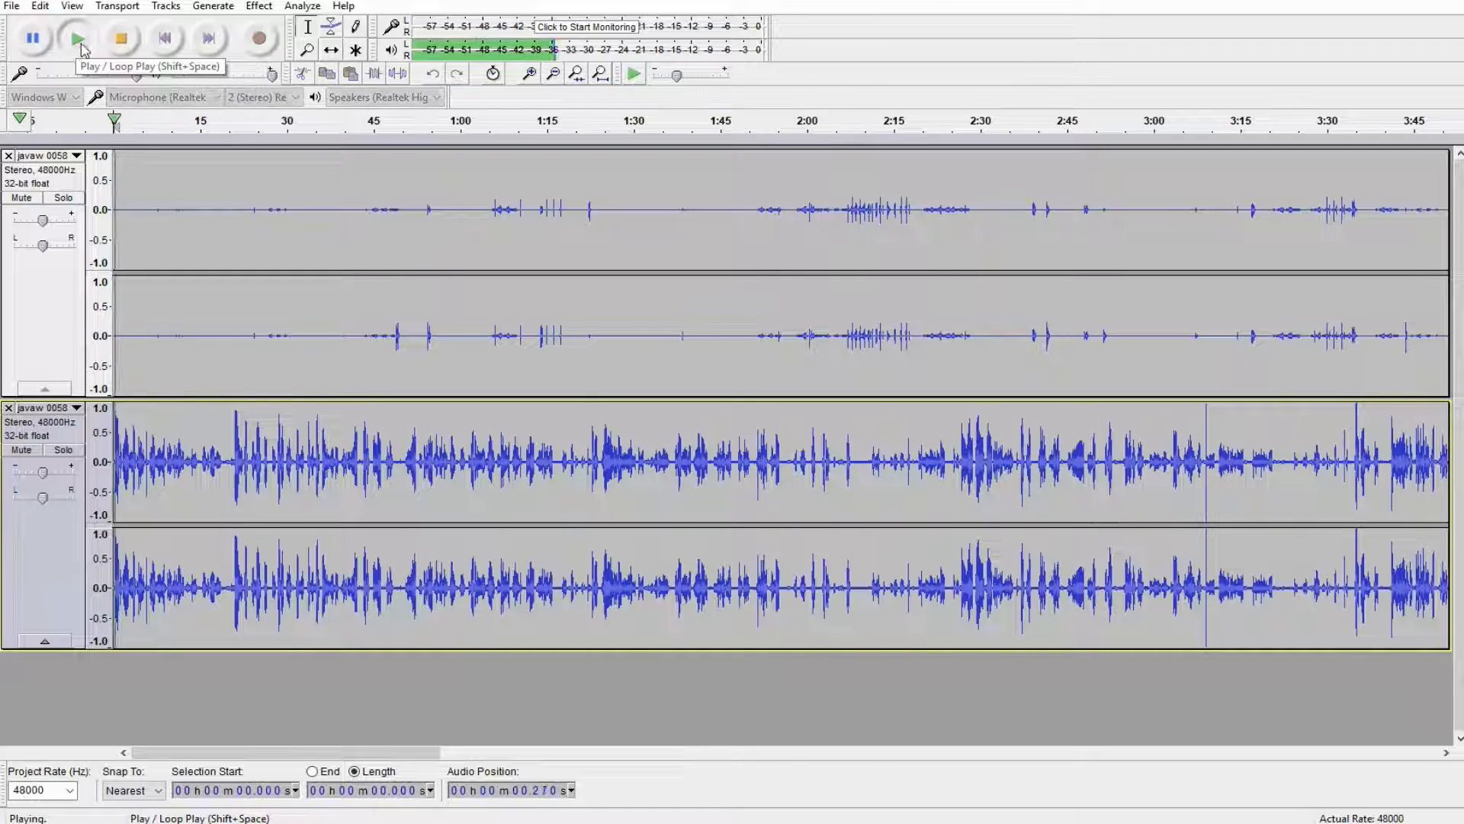
pyautogui.click(122, 41)
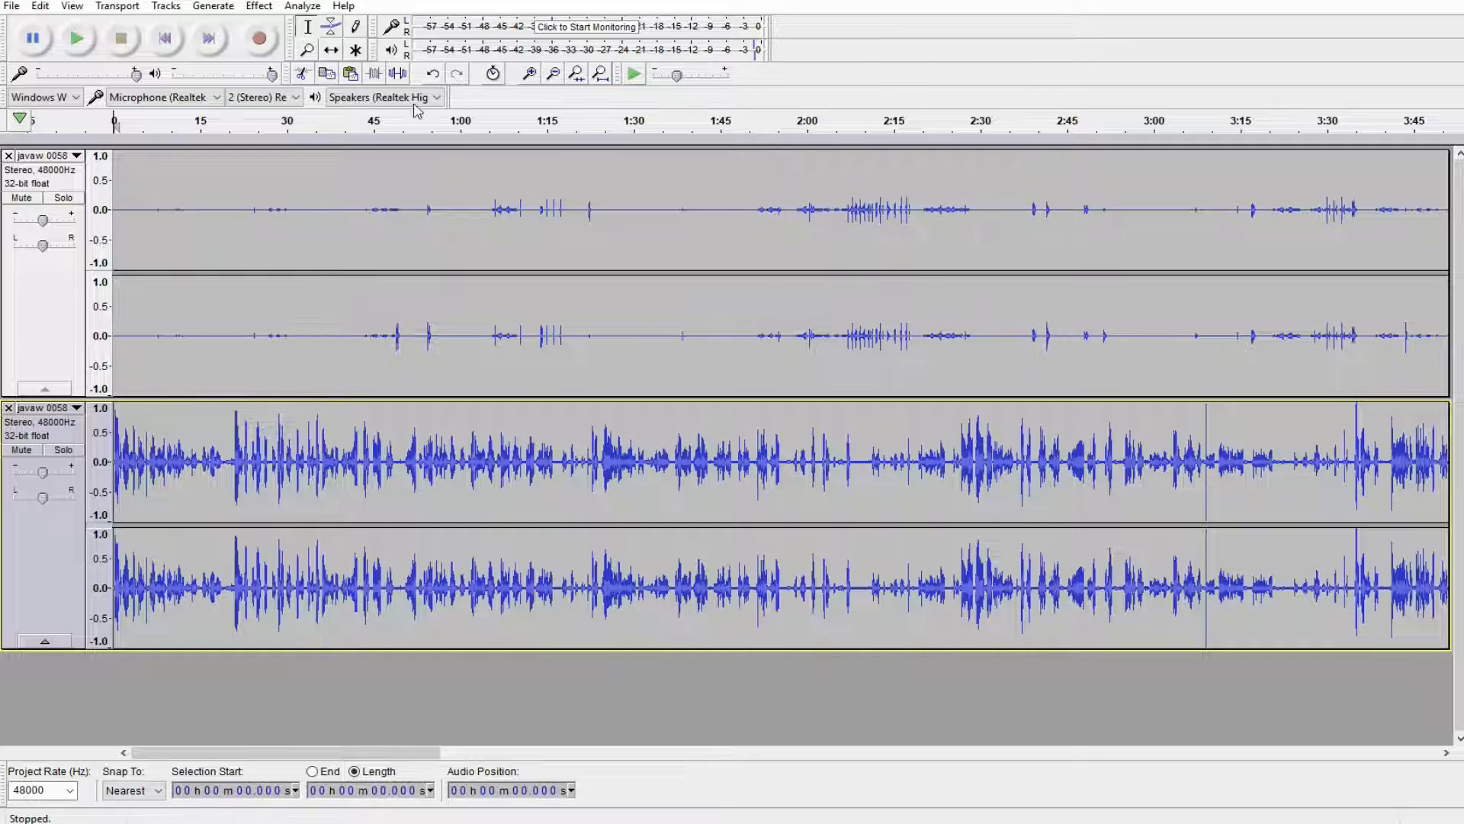
# Select a quiet stretch of about 1.25 seconds starting near 19 seconds in the lower track and play it
pyautogui.click(530, 74)
pyautogui.click(530, 74)
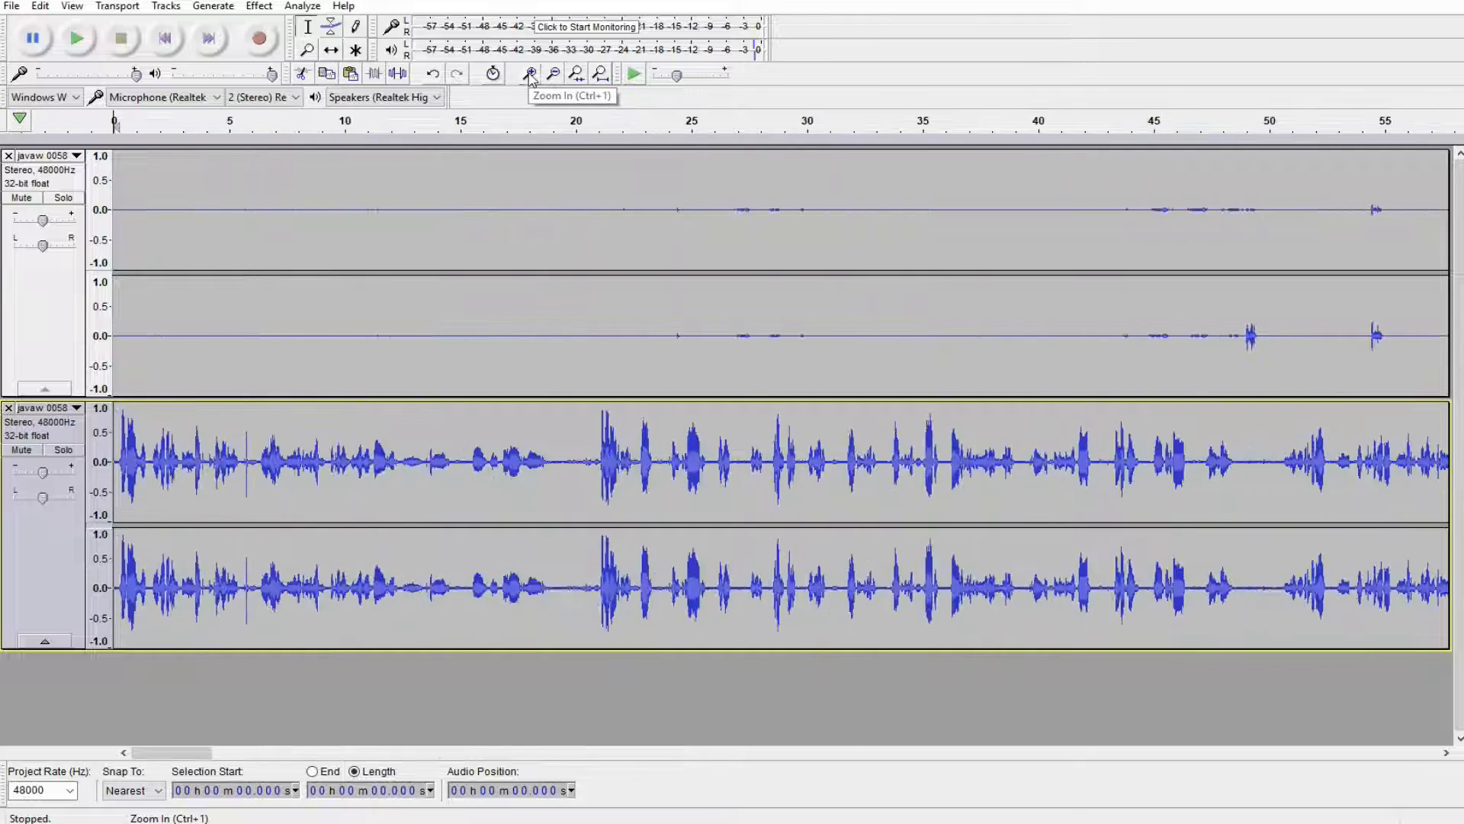
pyautogui.click(530, 74)
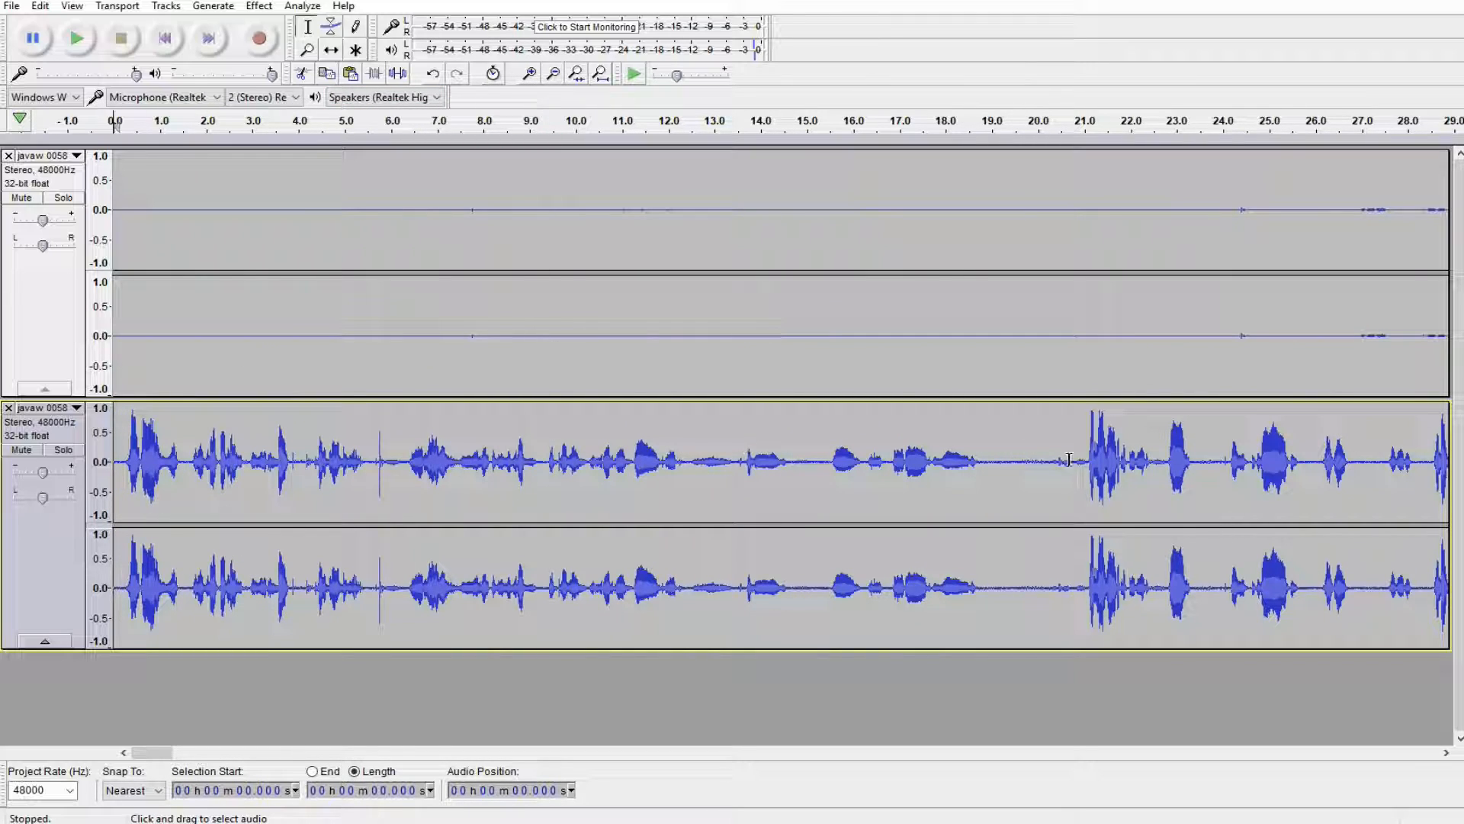
pyautogui.moveTo(992, 460); pyautogui.dragTo(1048, 460)
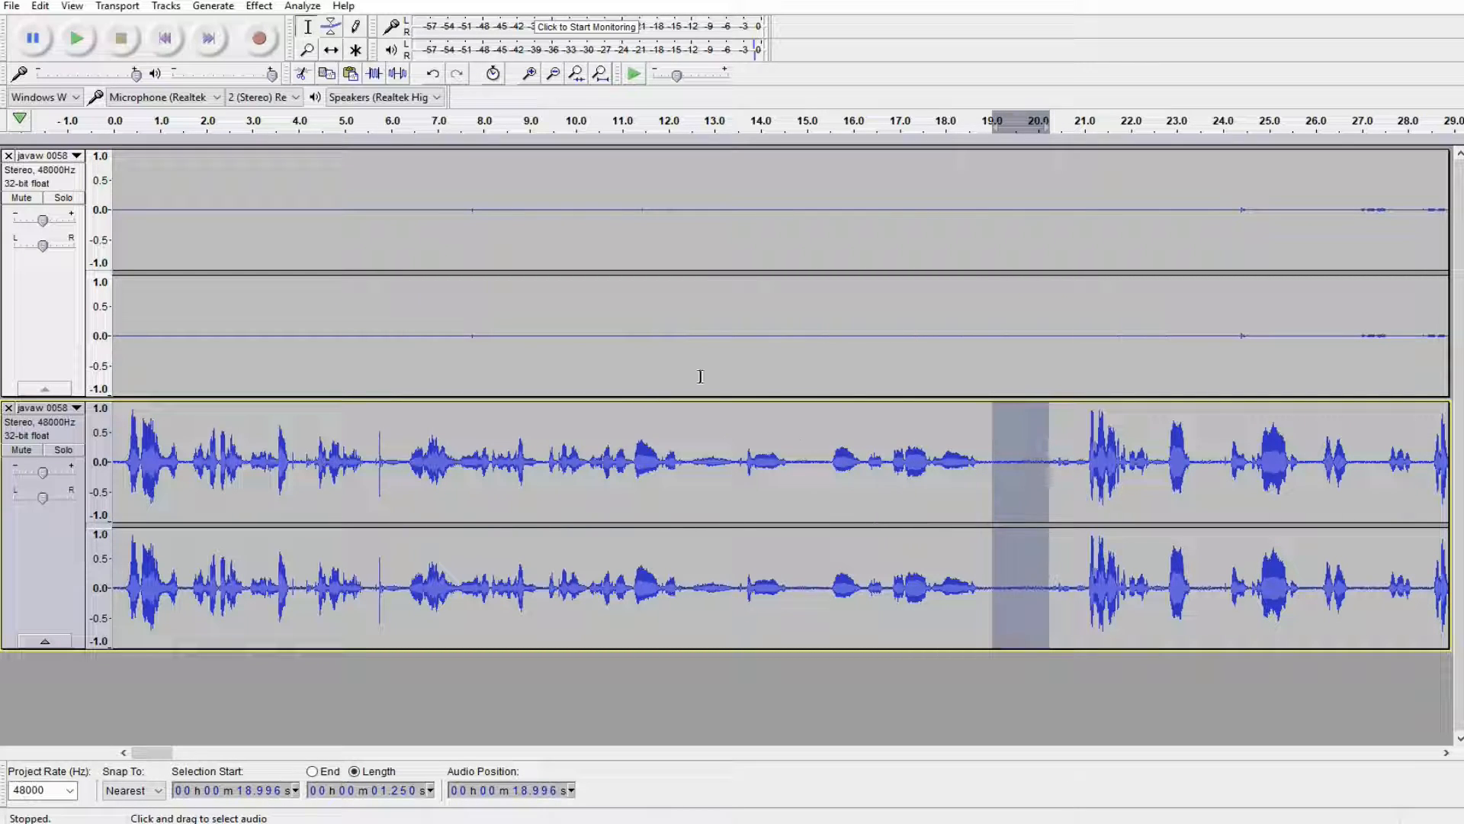
pyautogui.click(84, 44)
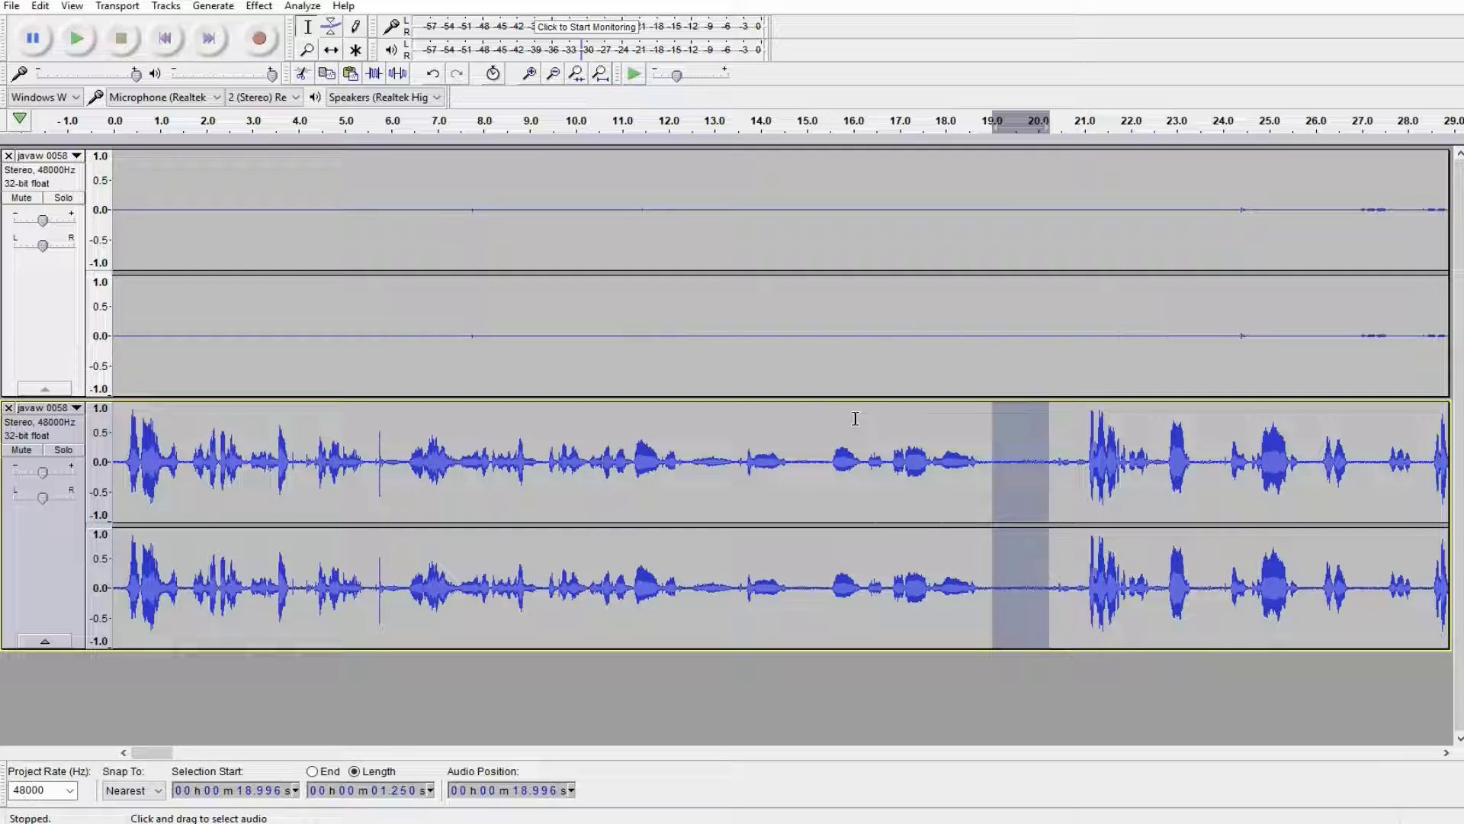
# Capture a noise profile from the selected quiet stretch with Noise Reduction
pyautogui.click(261, 7)
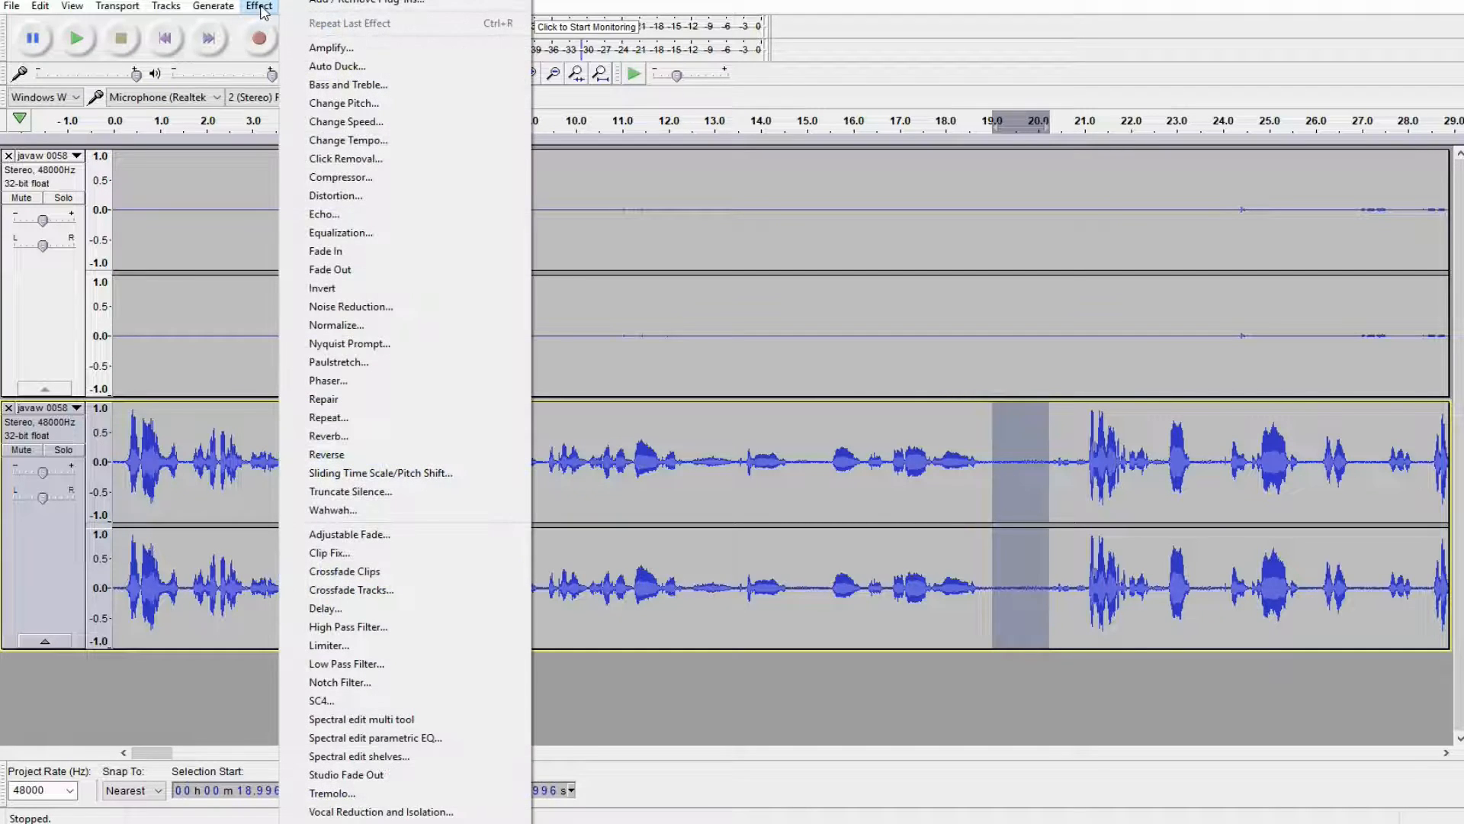
pyautogui.click(367, 305)
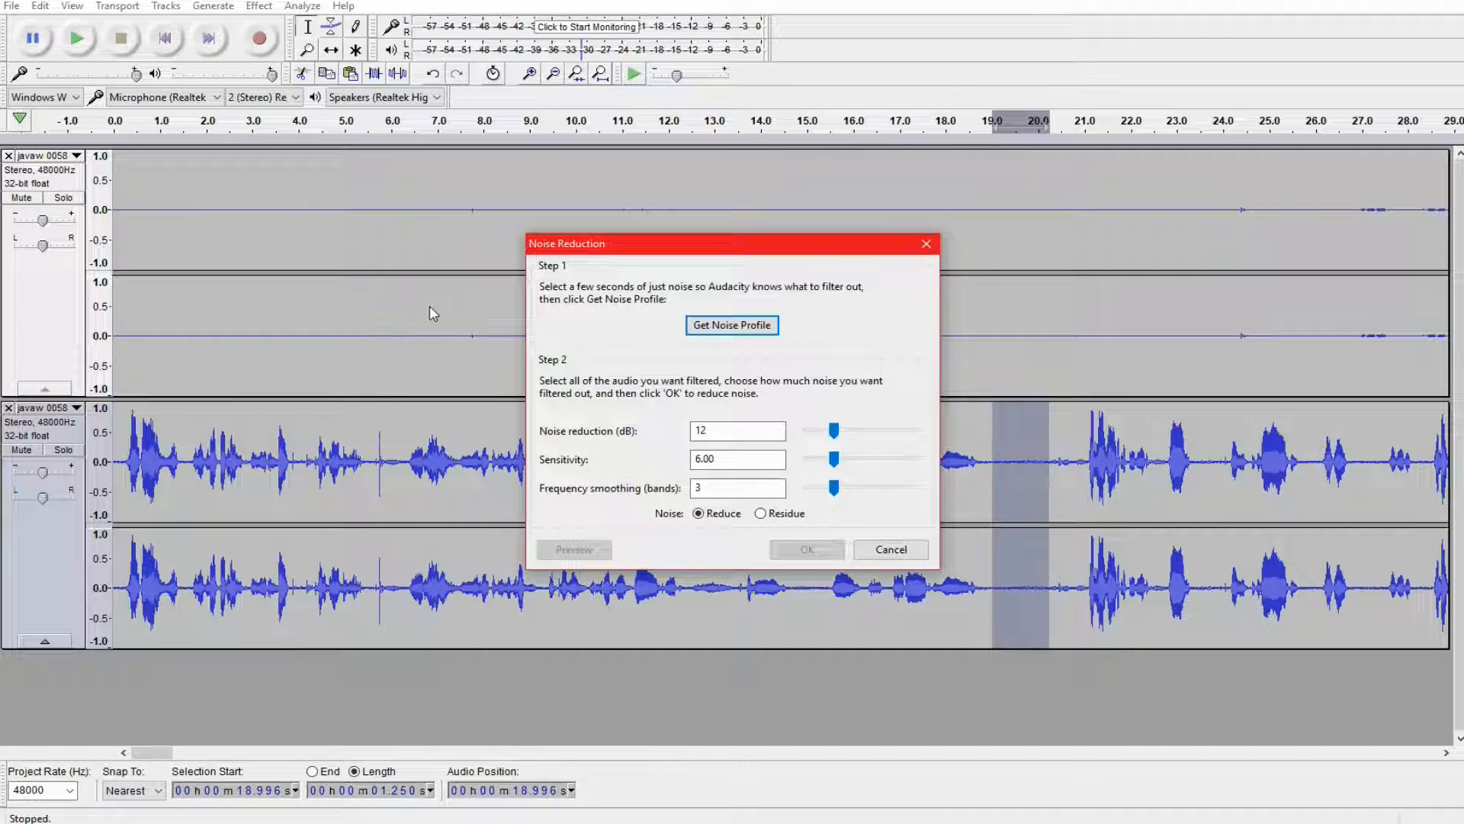
pyautogui.click(736, 330)
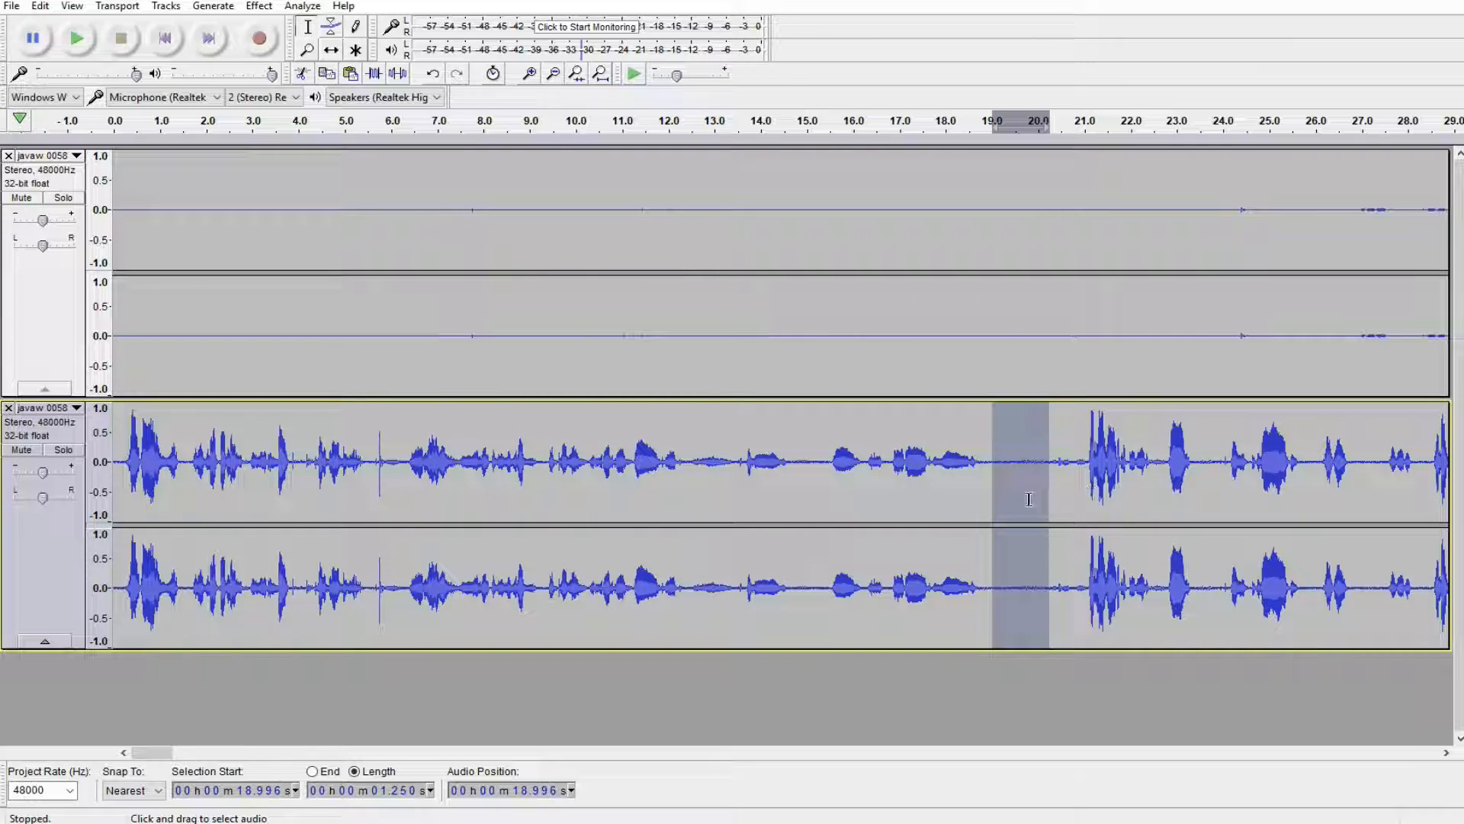
# Apply Noise Reduction to the entire lower track and play the quiet stretch near 19 seconds to check it
pyautogui.click(61, 552)
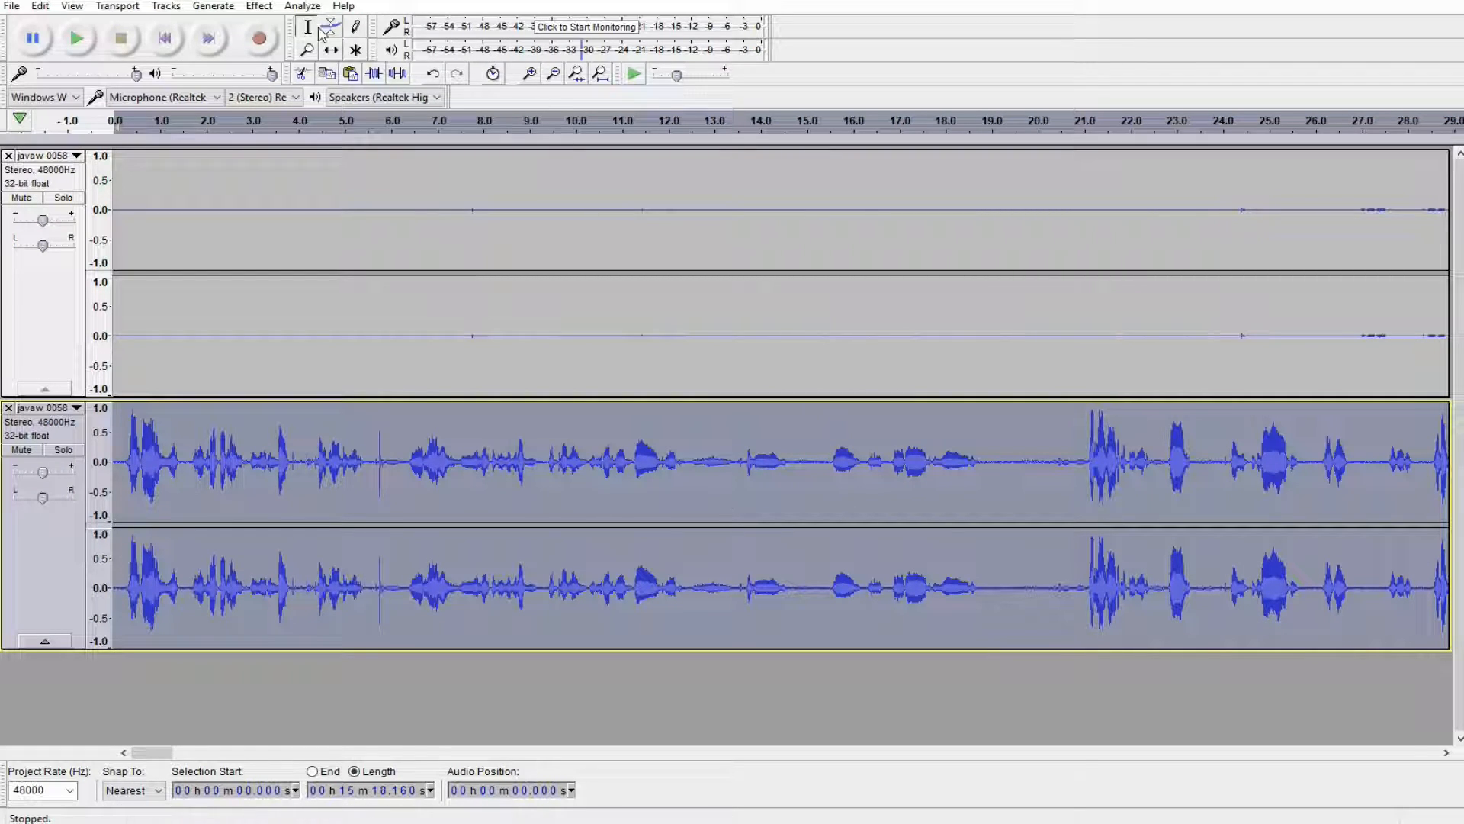
pyautogui.click(260, 6)
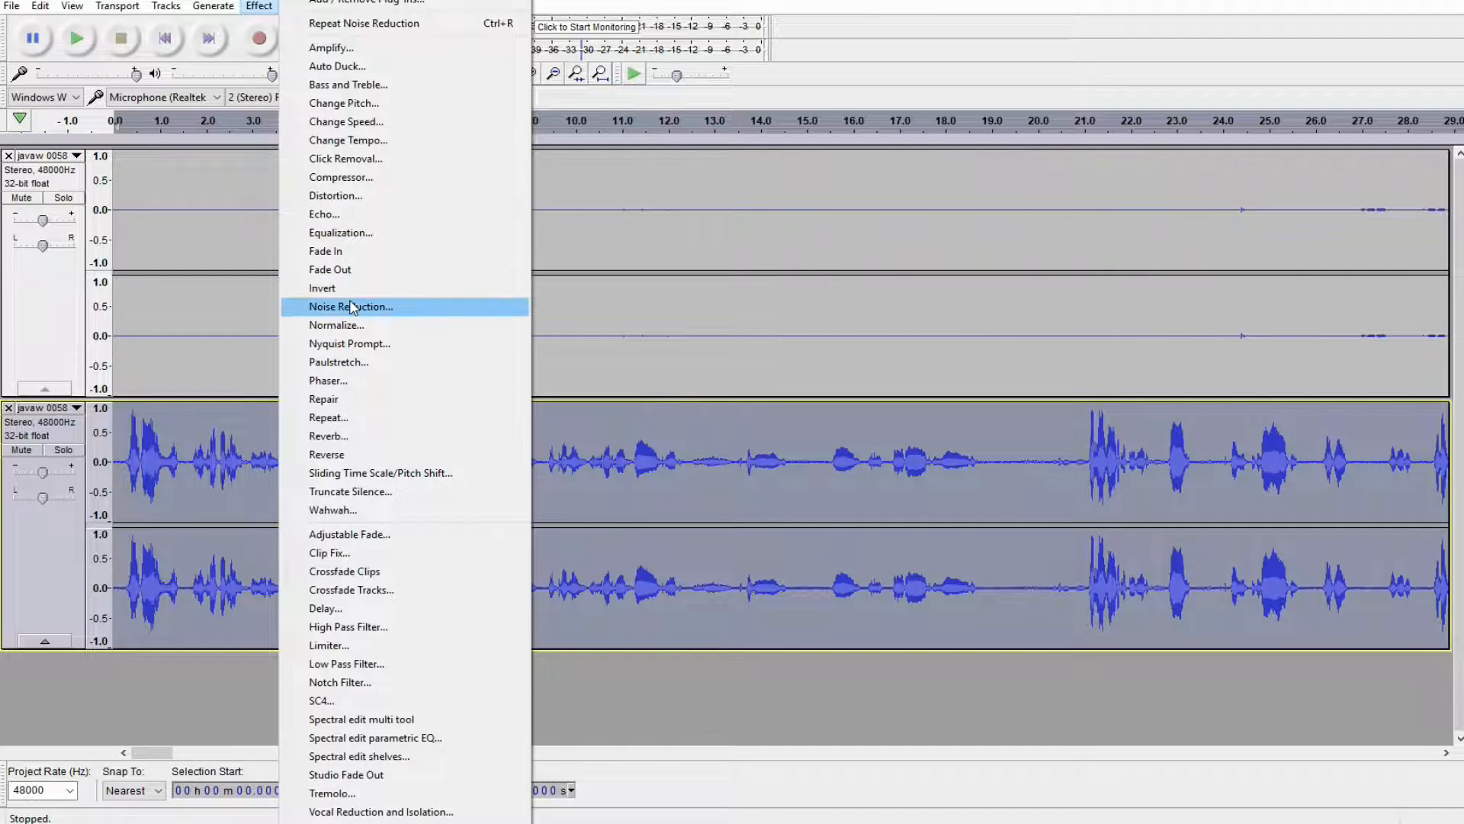
pyautogui.click(411, 306)
pyautogui.click(805, 549)
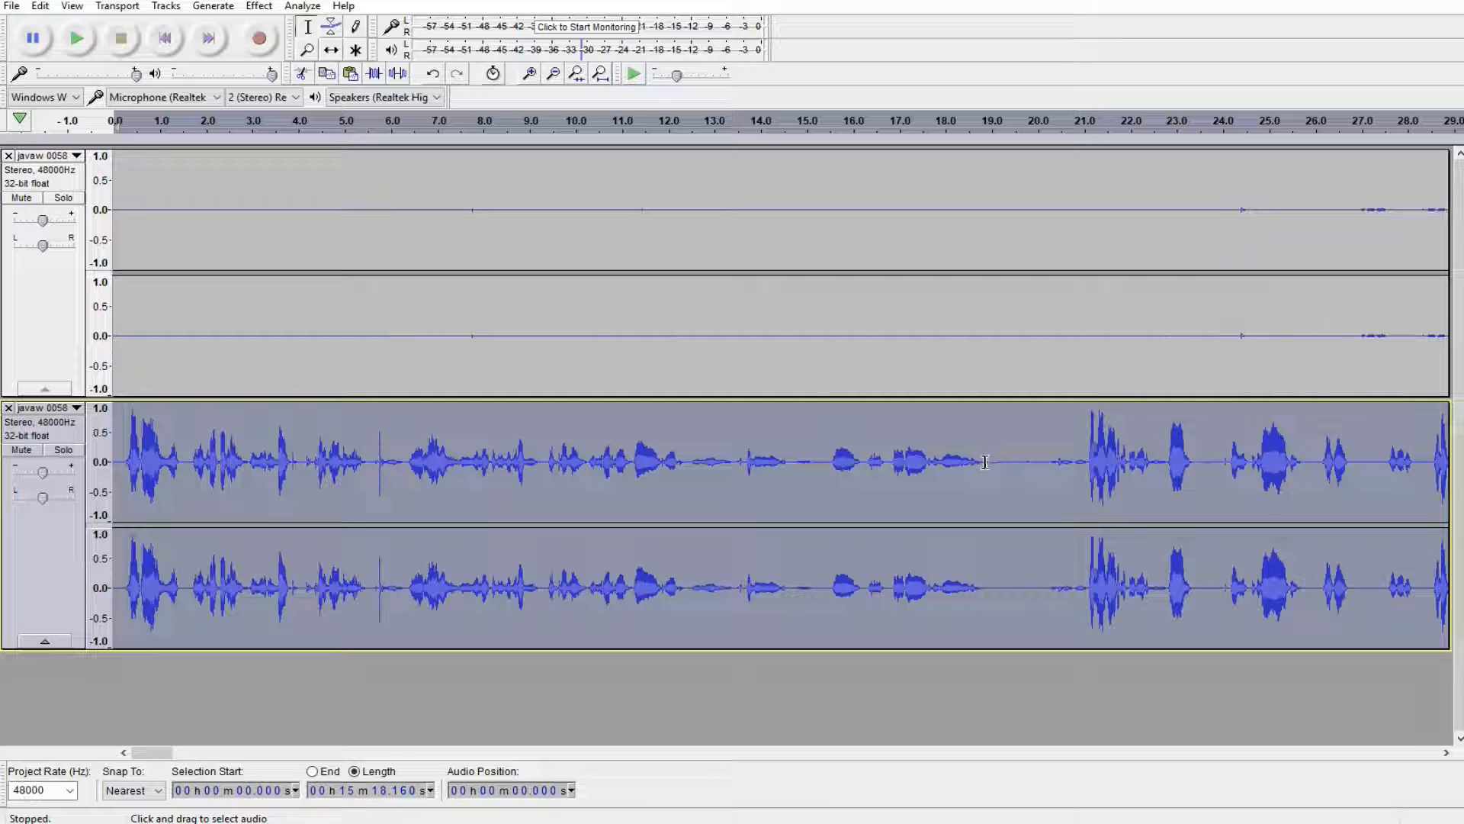
pyautogui.moveTo(989, 458); pyautogui.dragTo(1021, 459)
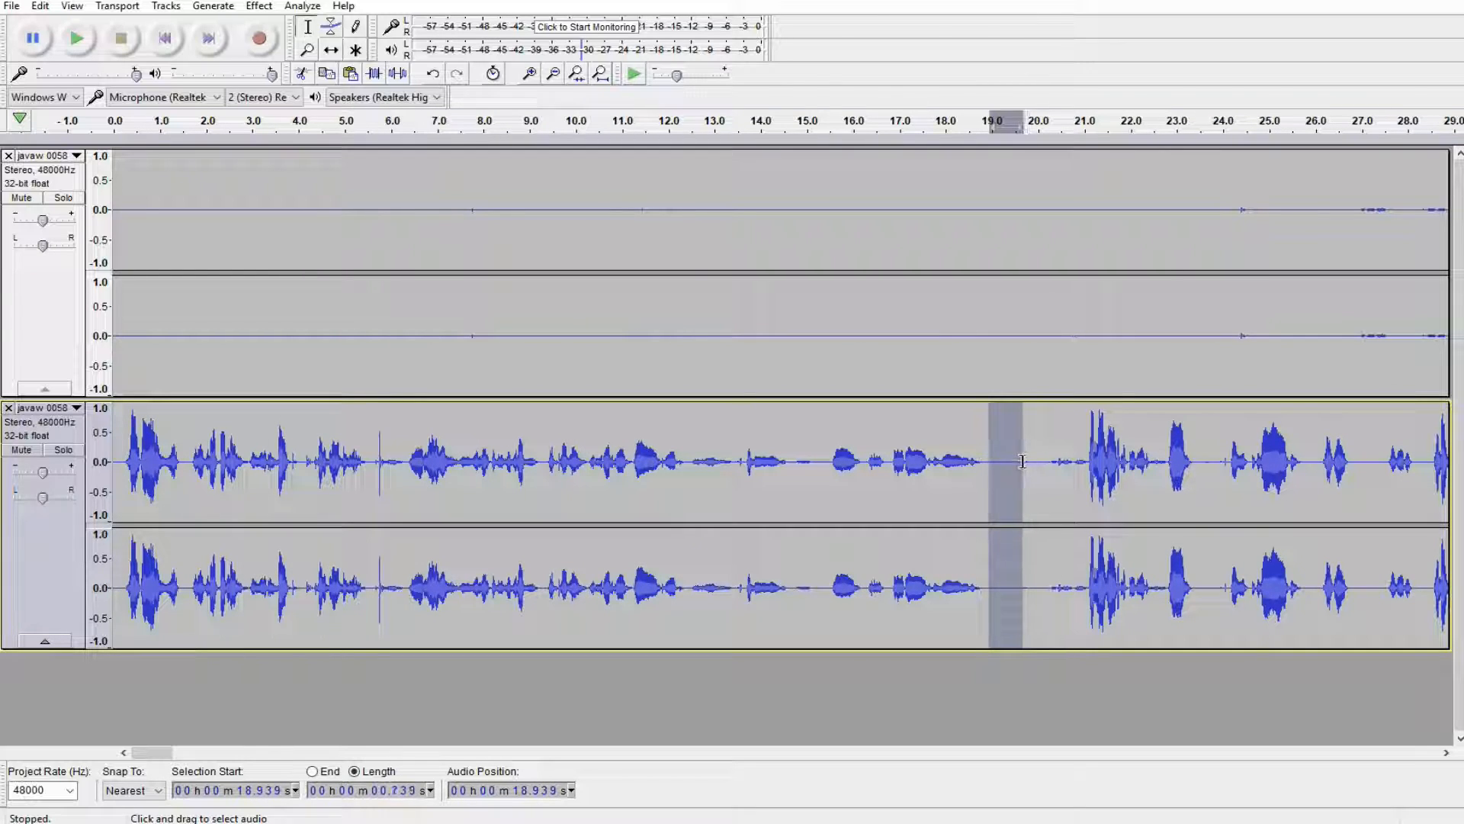
pyautogui.click(77, 38)
# Normalize the entire lower track with DC offset removal and independent stereo channels, and play the result
pyautogui.click(35, 523)
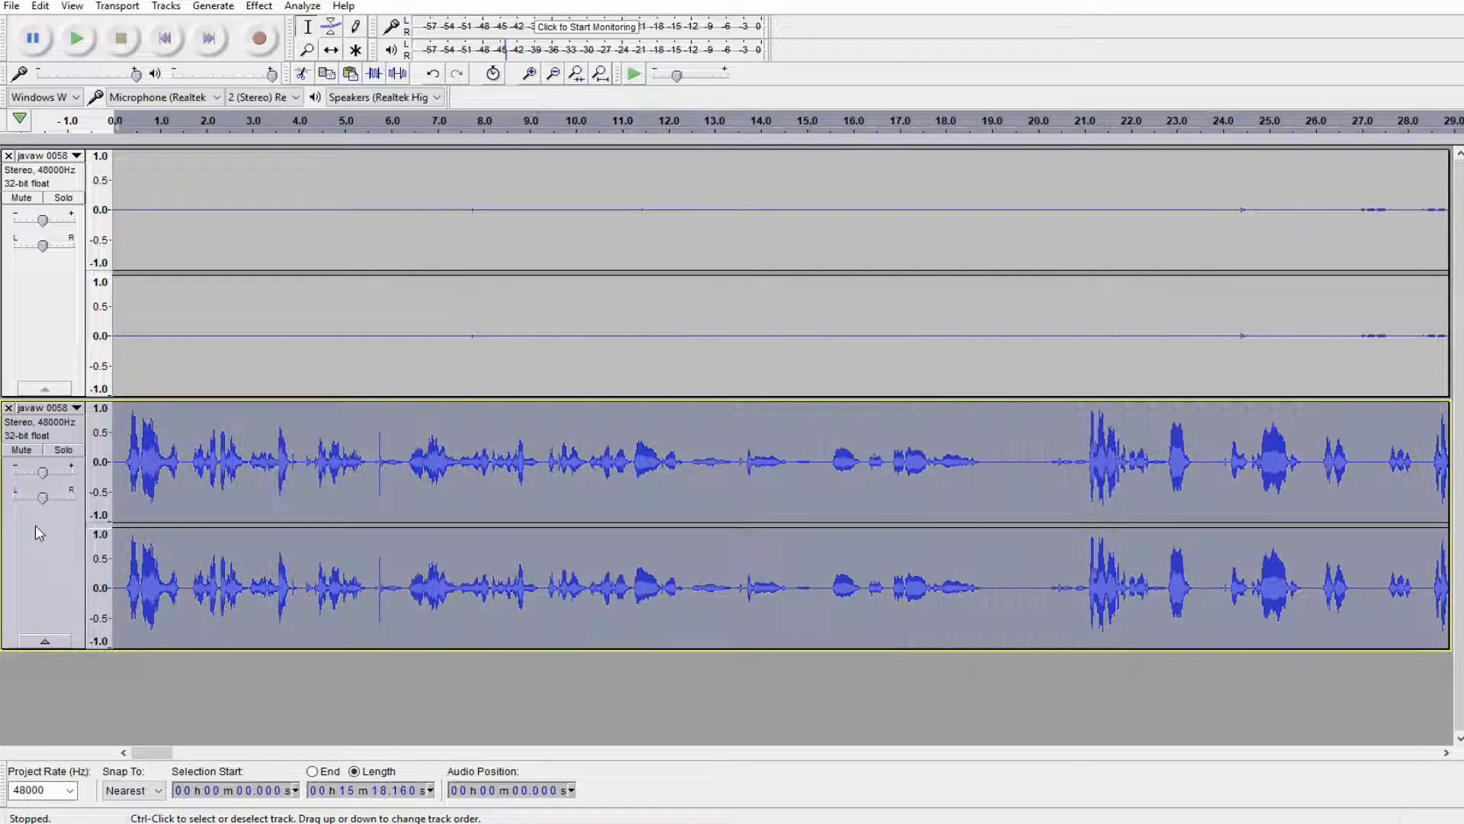
pyautogui.click(255, 7)
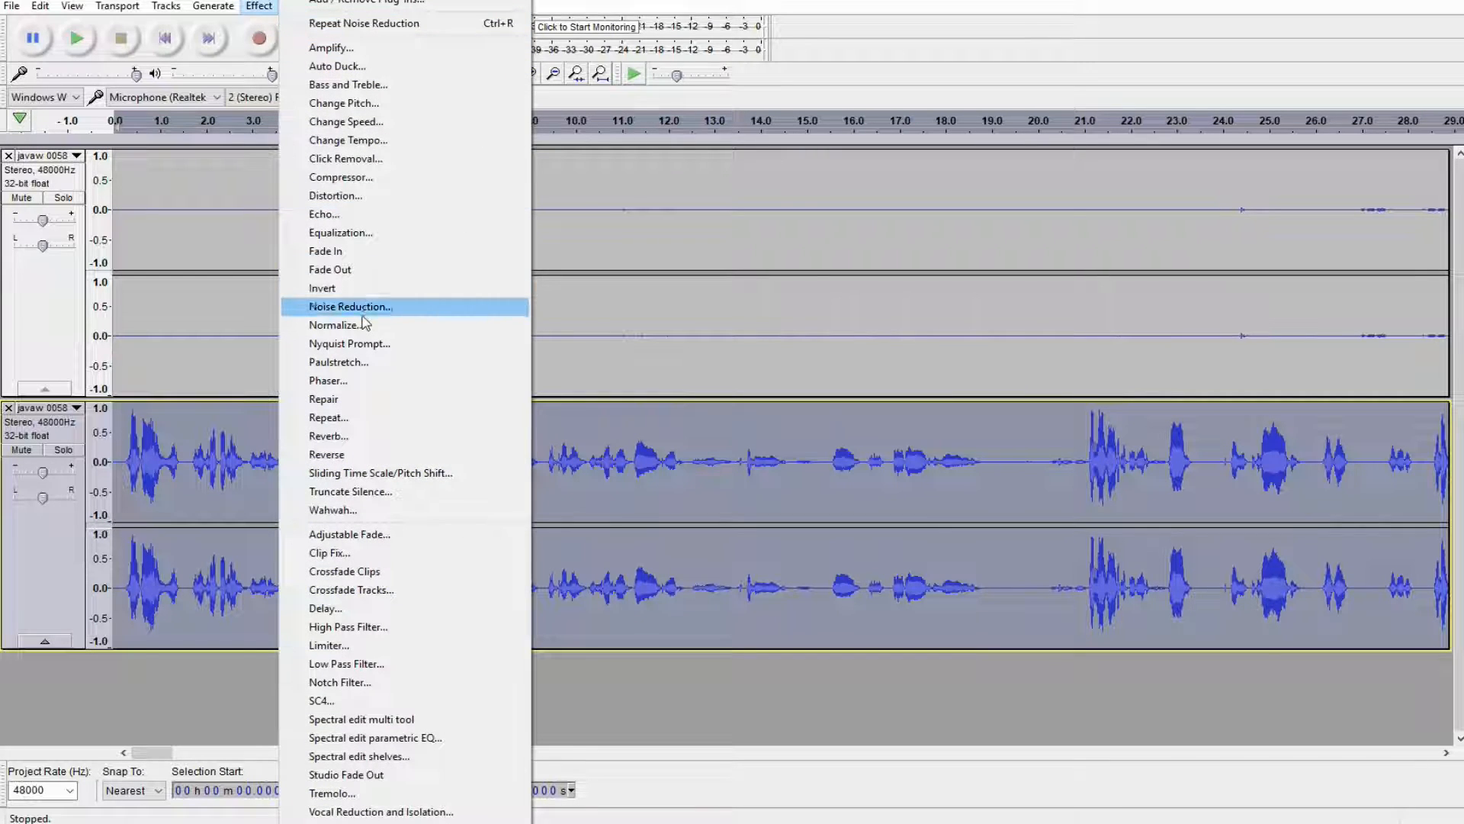
pyautogui.click(361, 321)
pyautogui.click(789, 455)
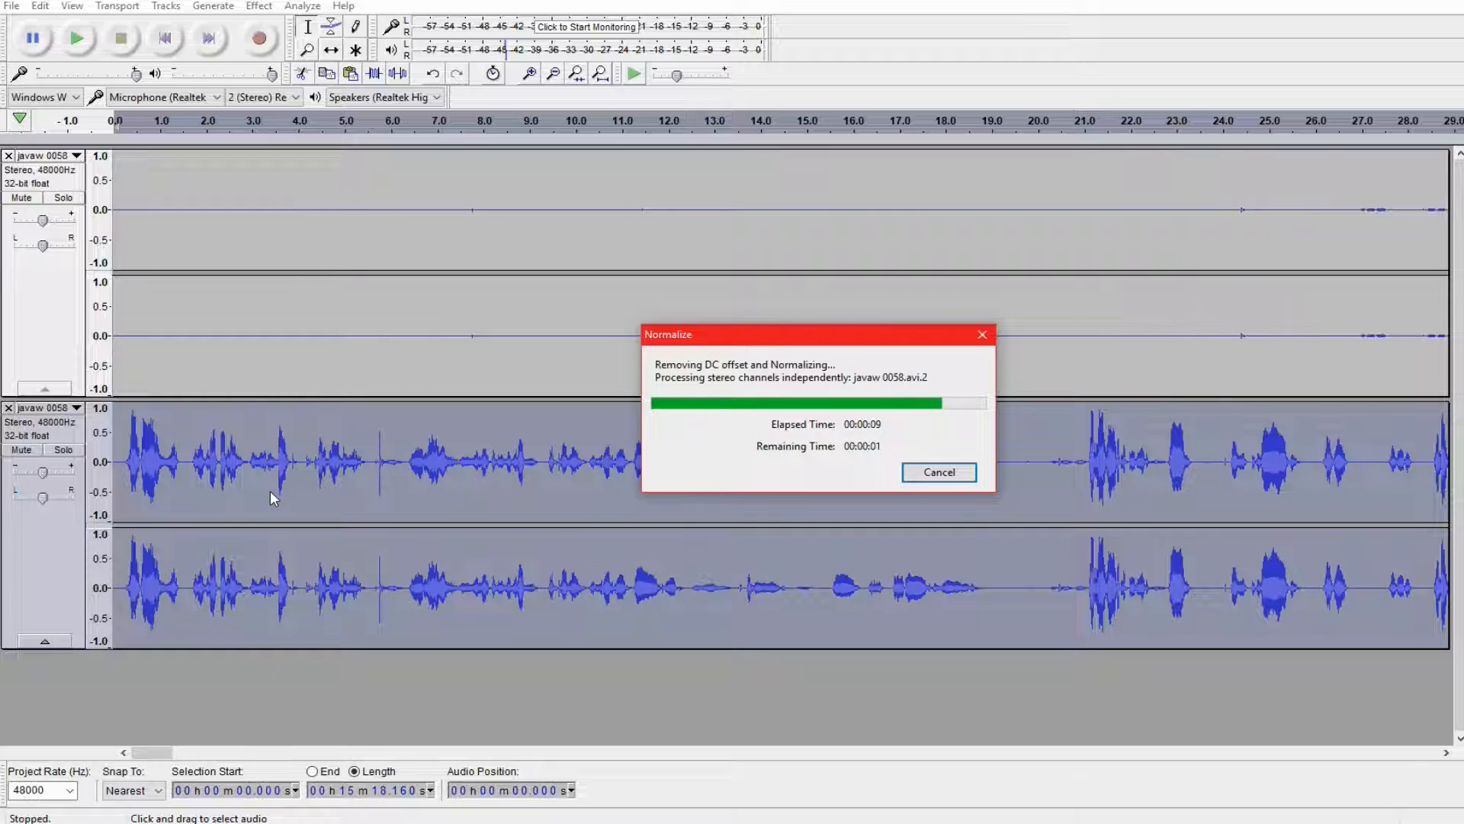
pyautogui.click(77, 40)
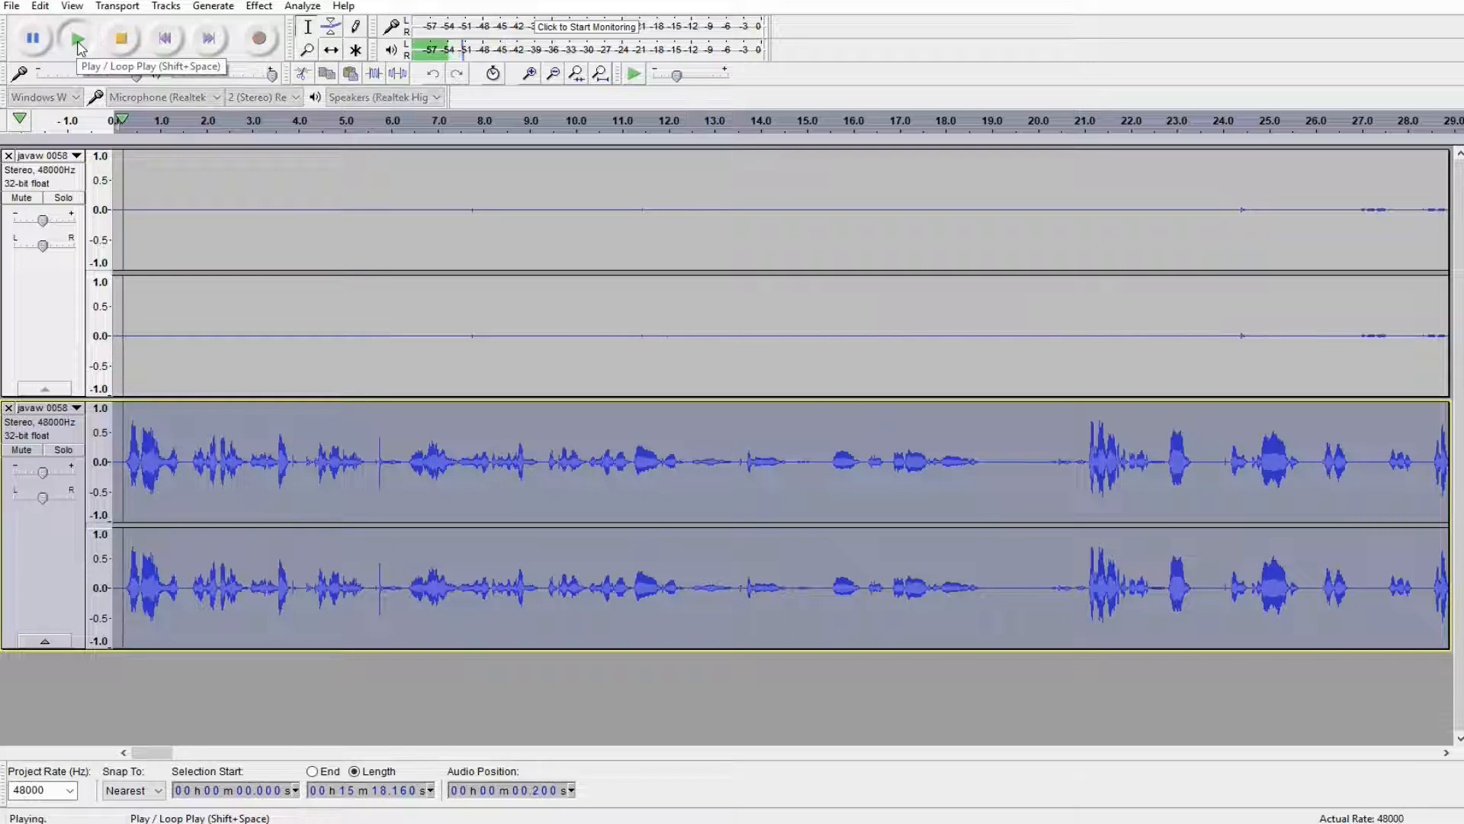
pyautogui.click(124, 44)
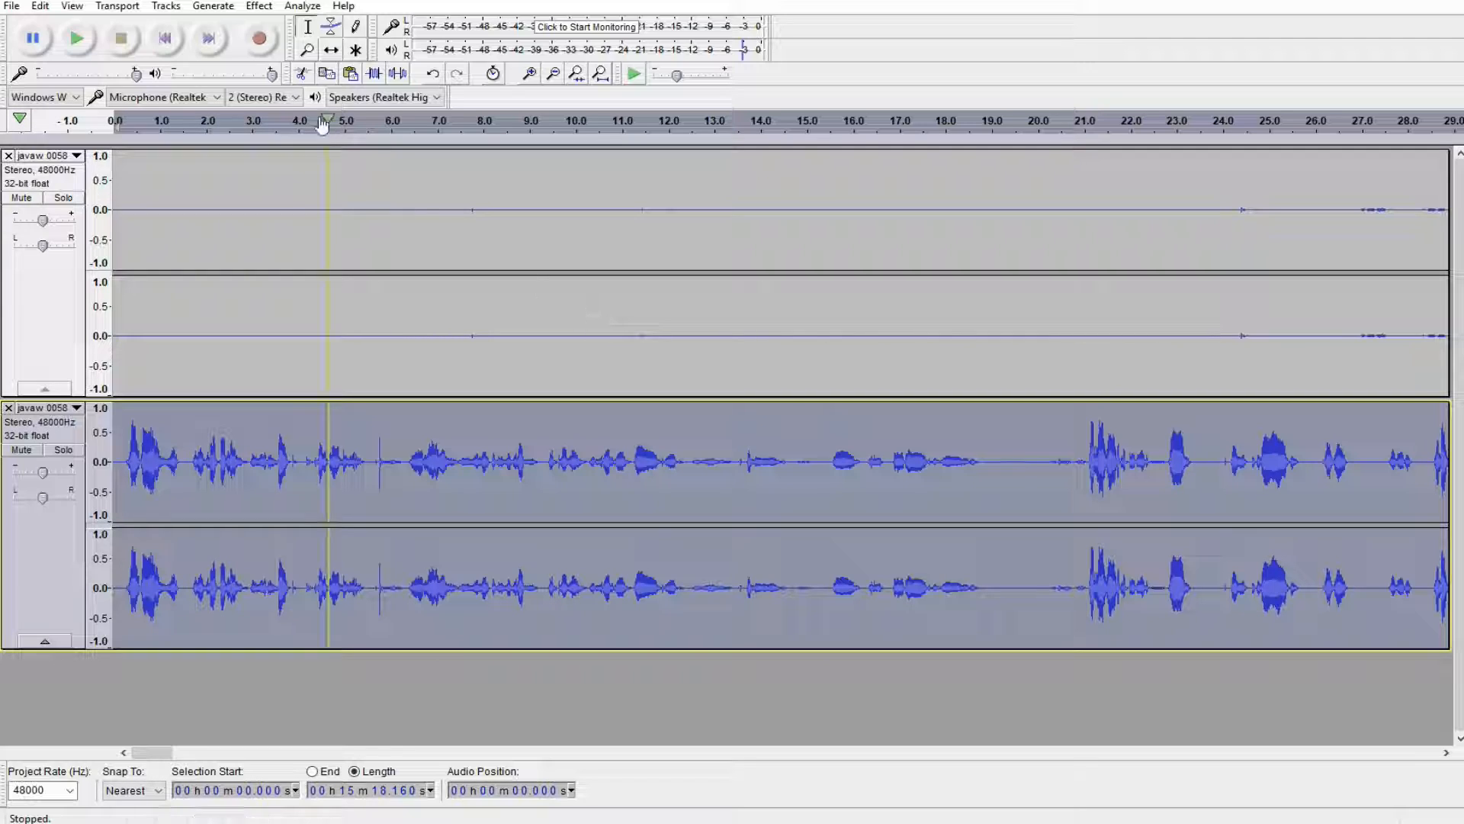
# Open Equalization for the lower track and choose the Low rolloff for speech curve
pyautogui.click(260, 9)
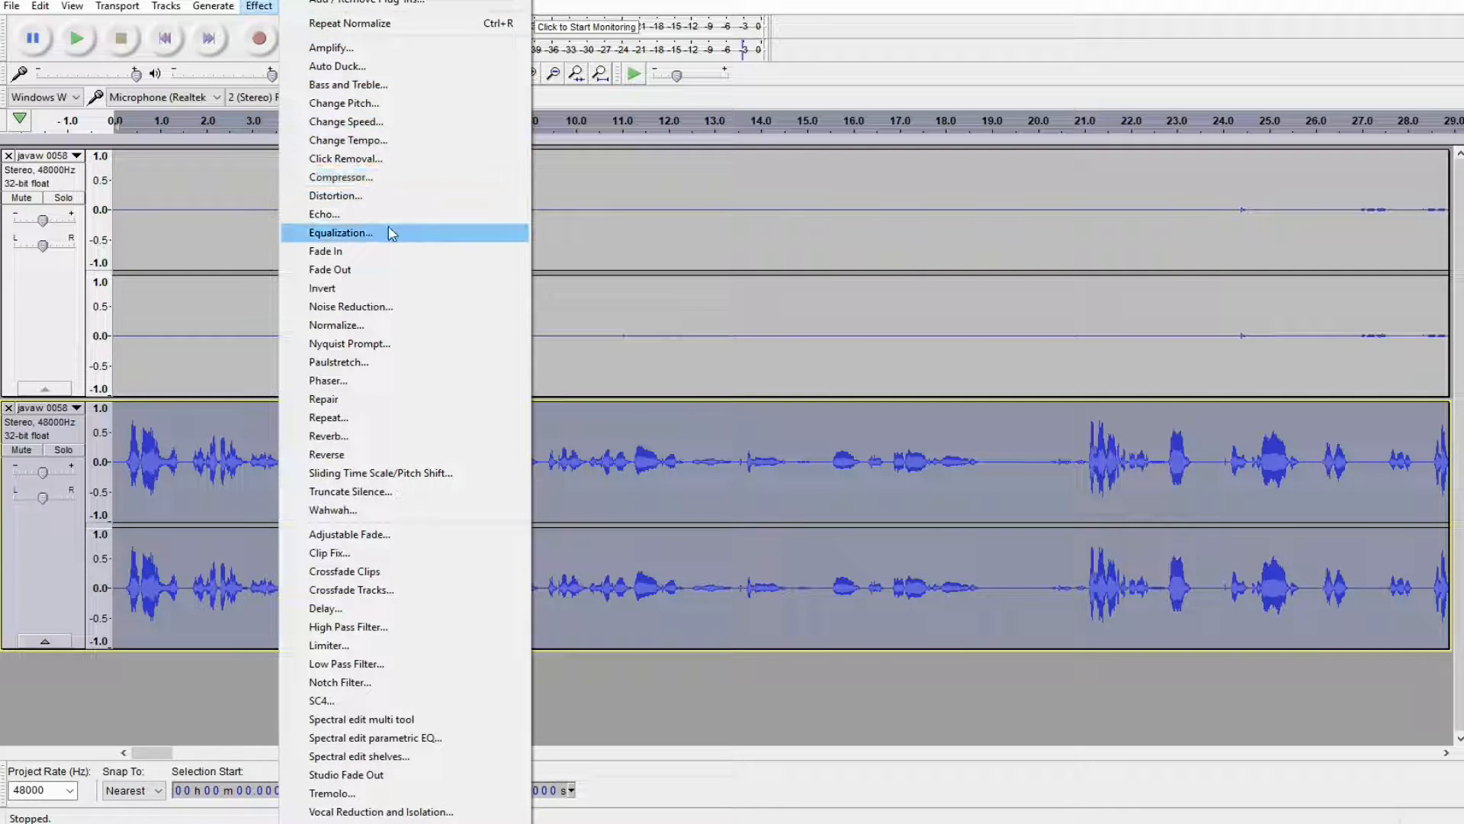
pyautogui.click(391, 233)
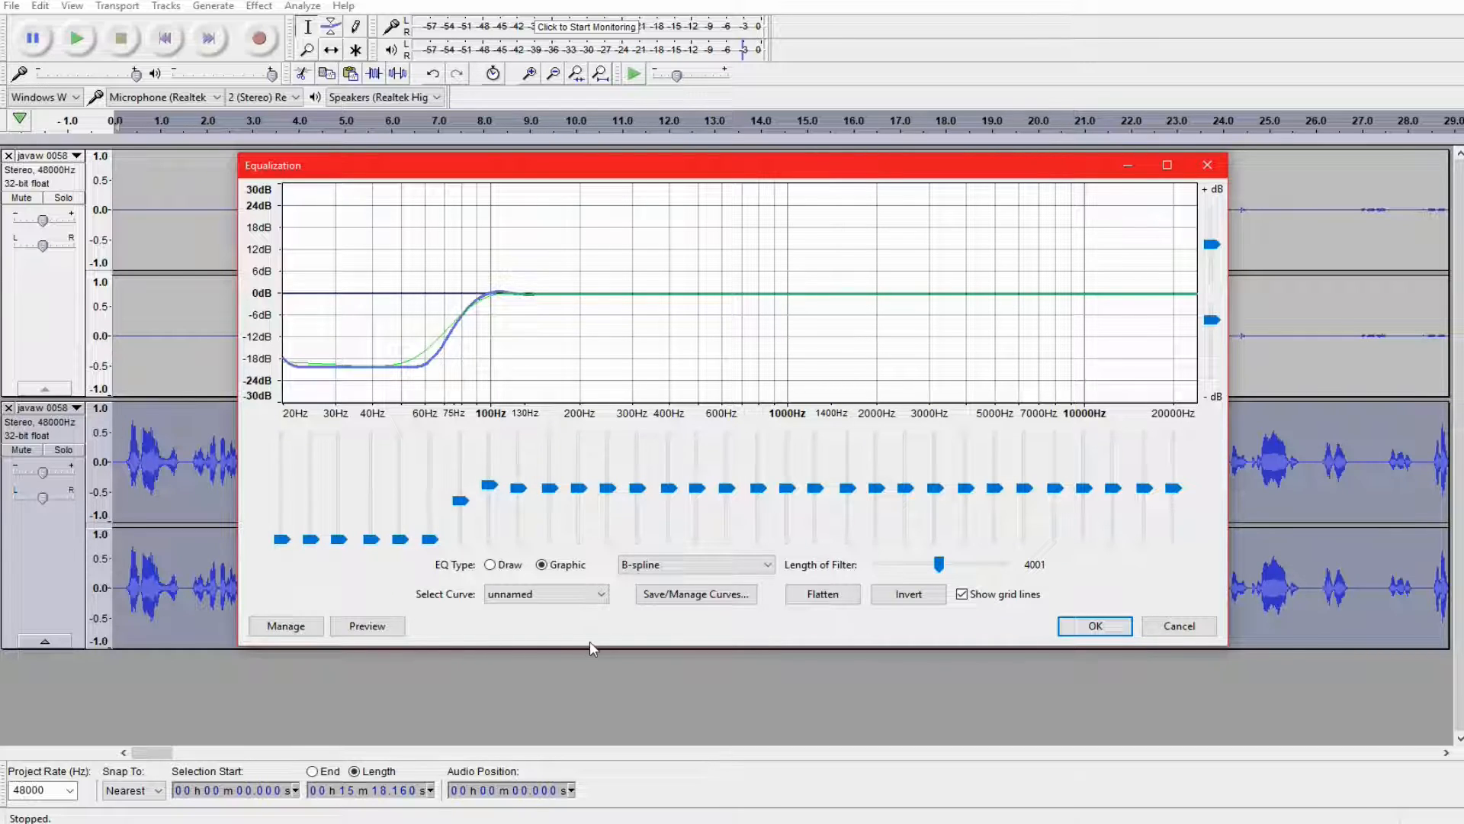
pyautogui.click(560, 598)
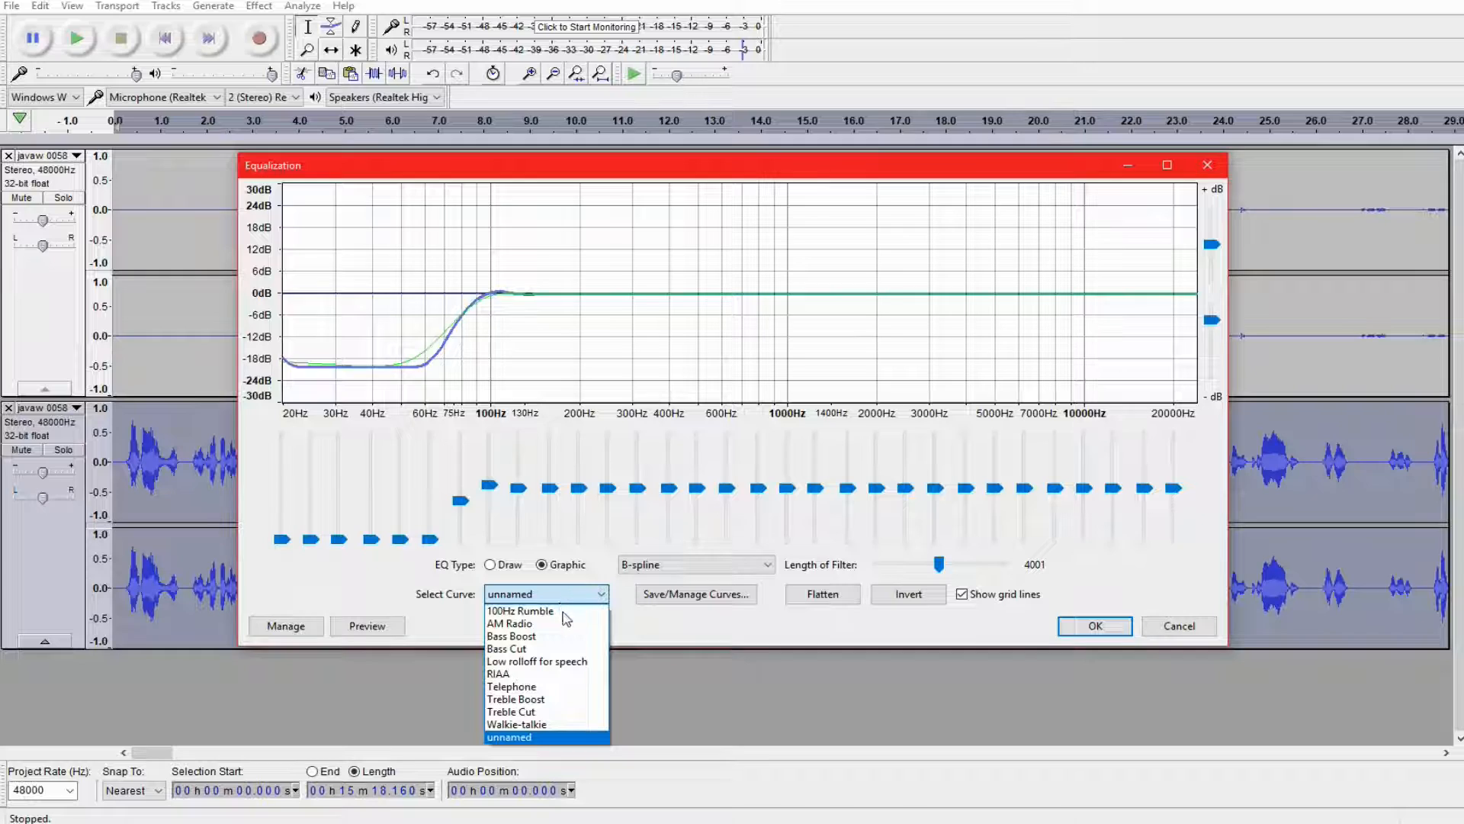
pyautogui.click(557, 658)
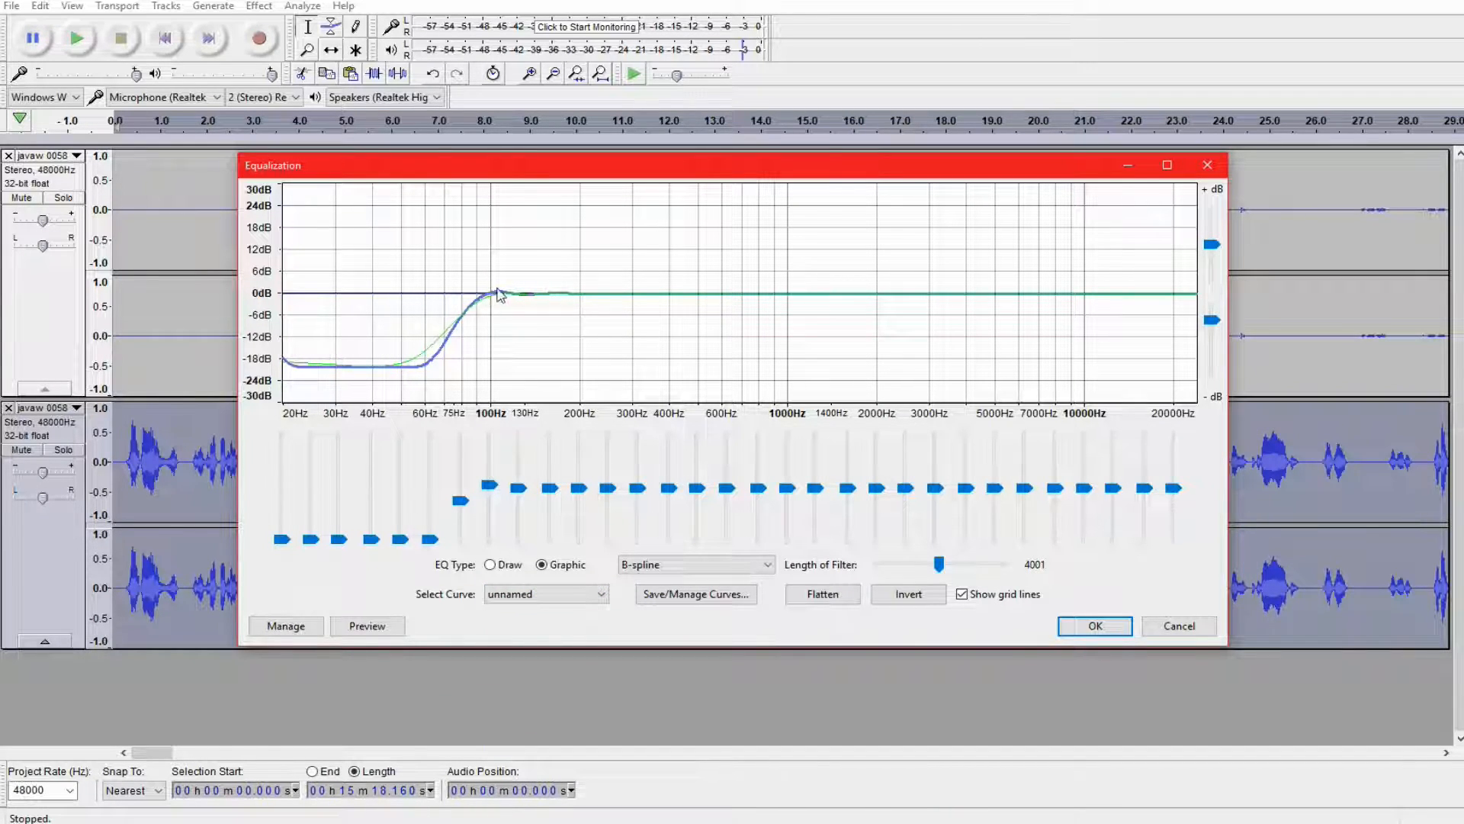
# Try the RIAA equalization curve and switch back to Low rolloff for speech
pyautogui.click(563, 600)
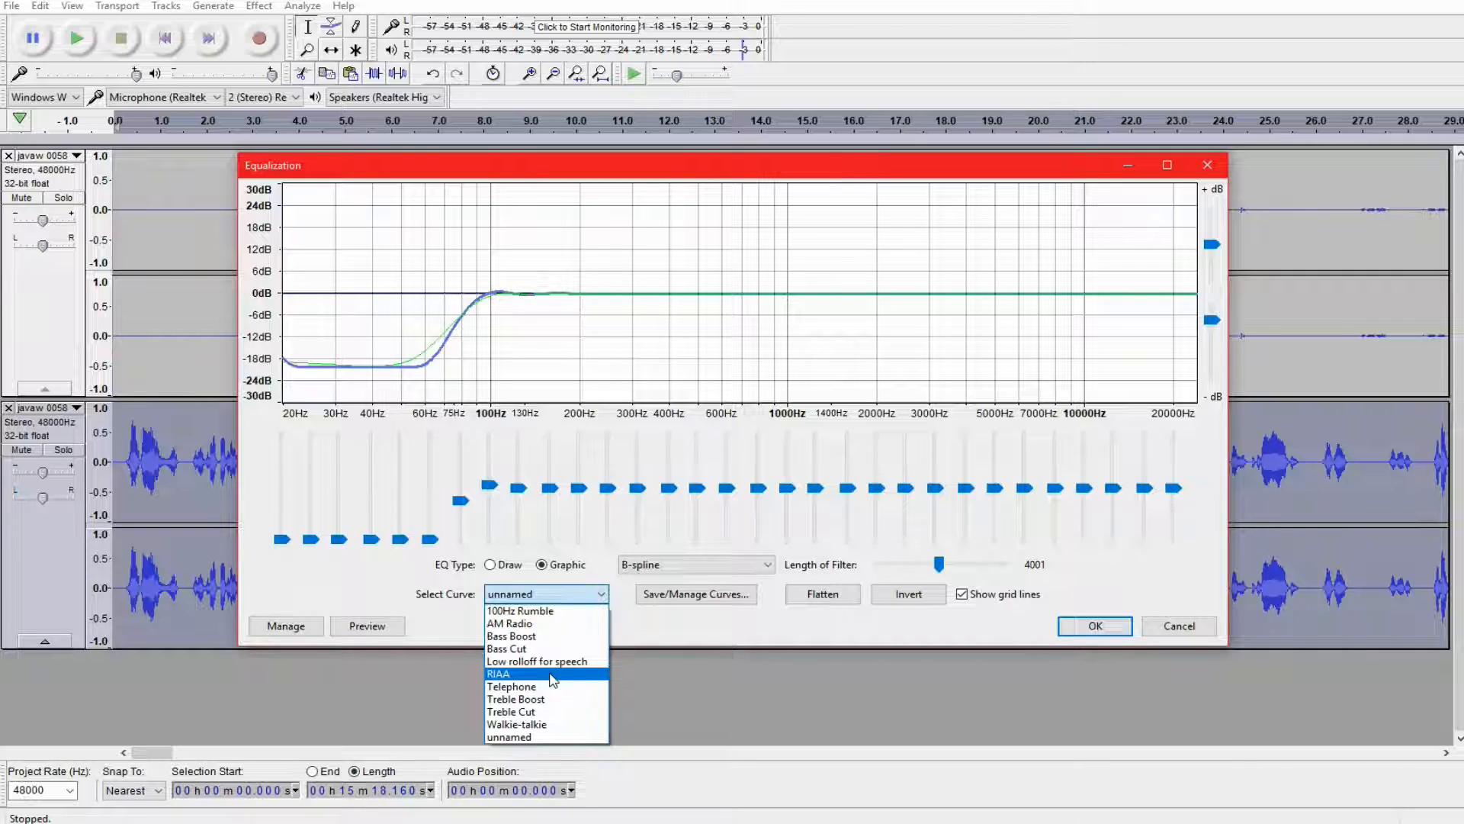
pyautogui.click(552, 674)
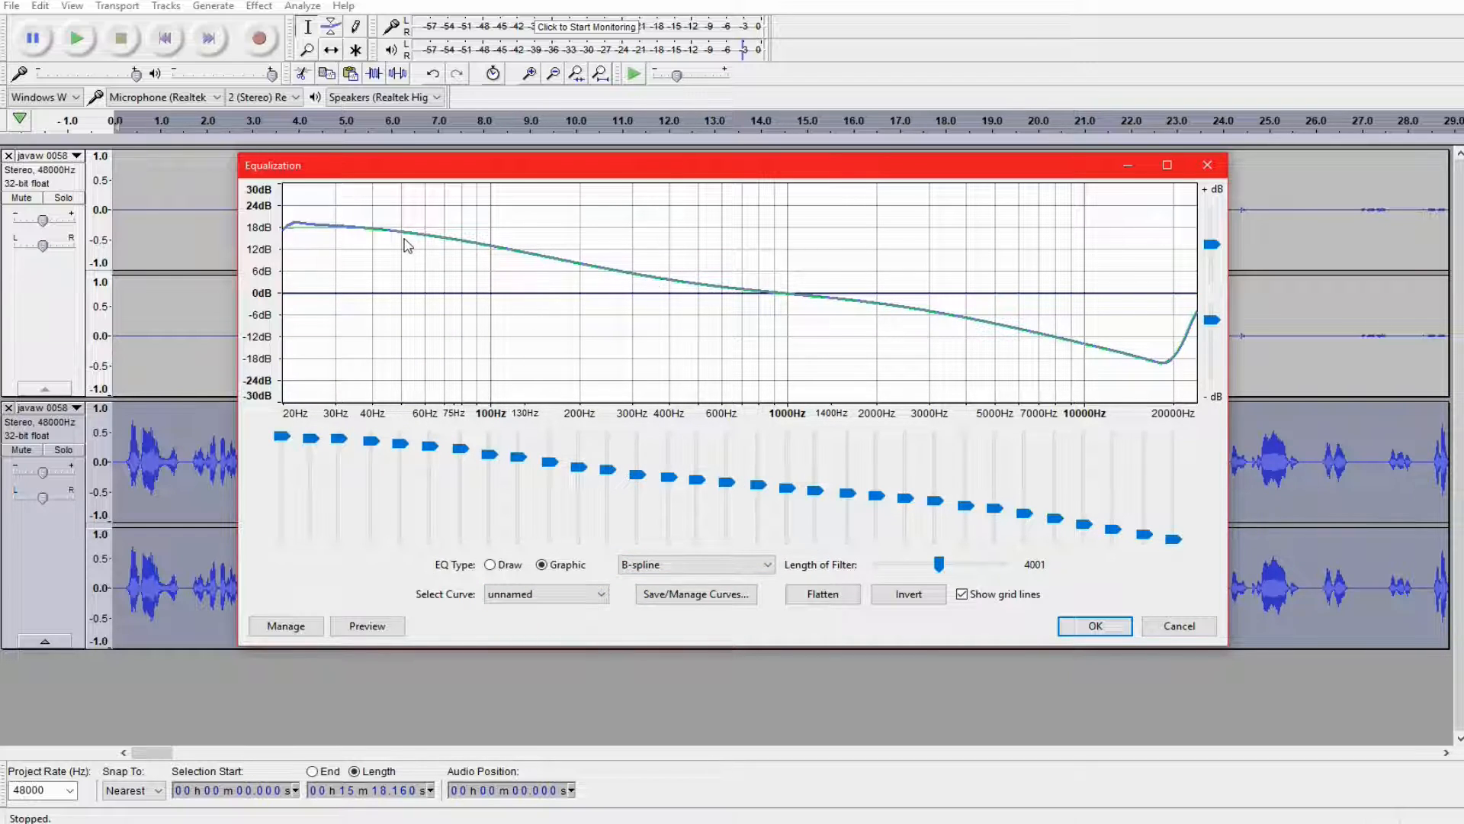
pyautogui.click(539, 594)
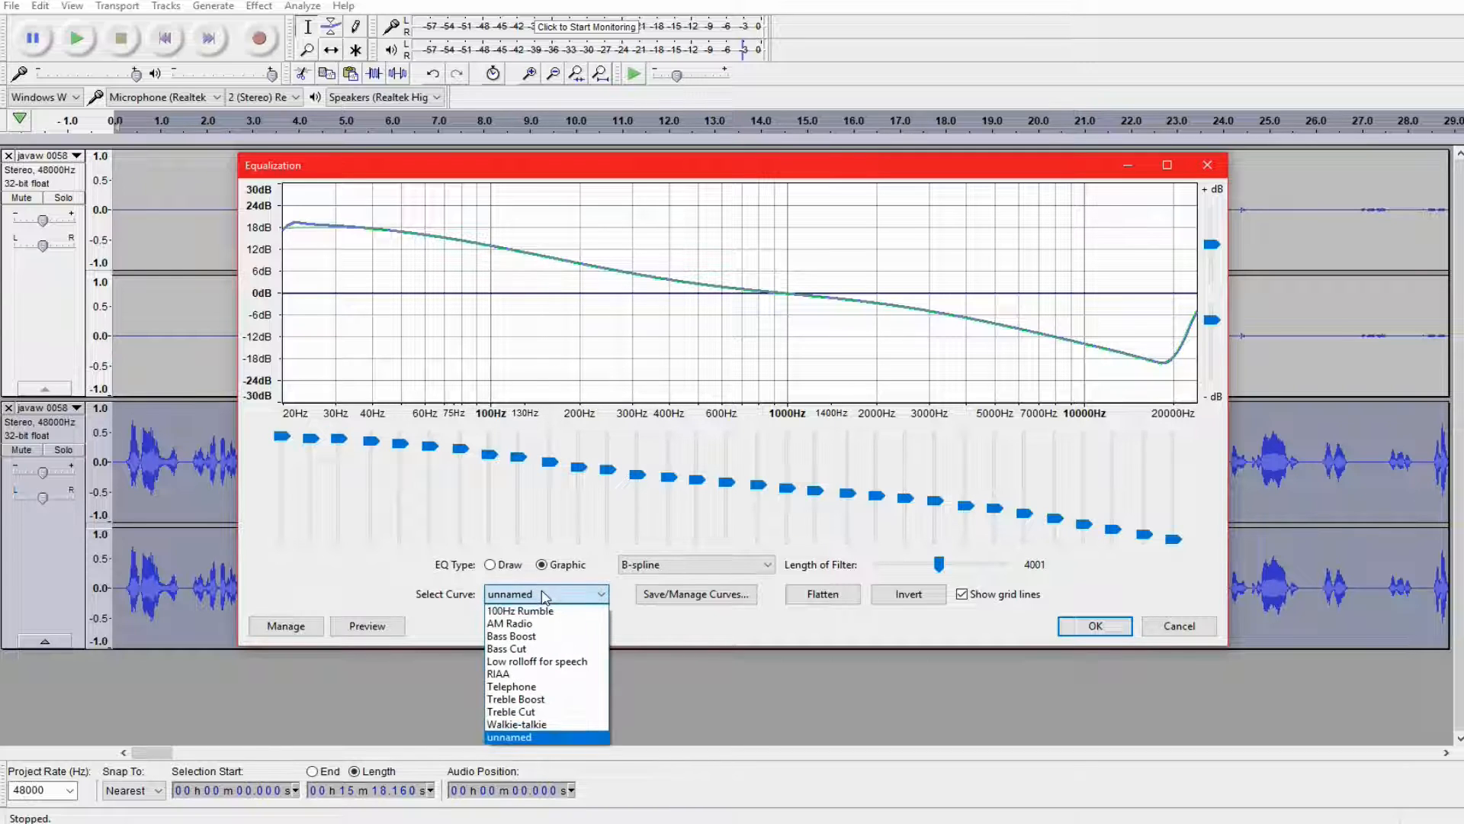
pyautogui.click(546, 666)
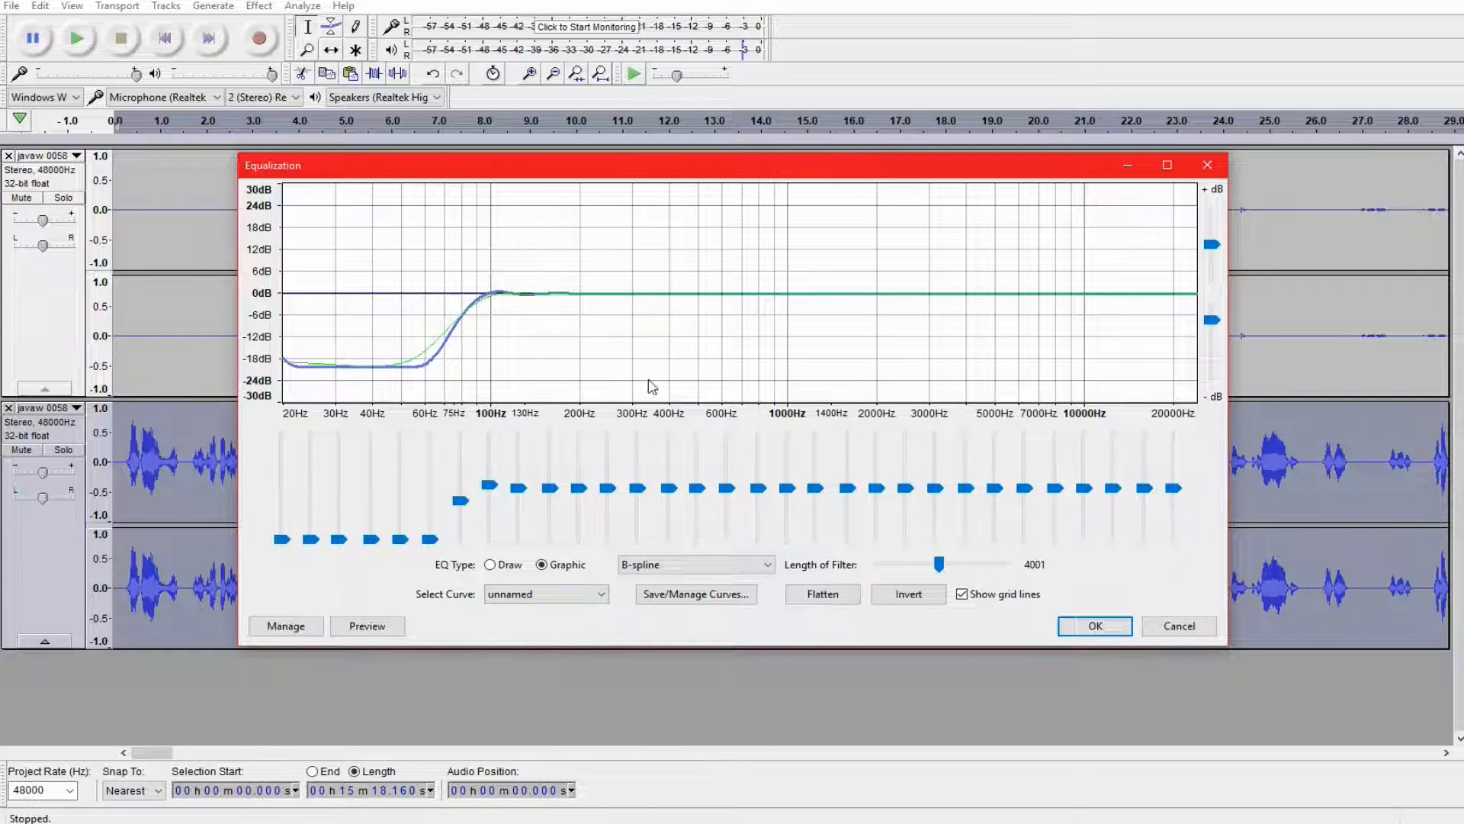
# Apply the chosen equalization to the lower track and play back the result
pyautogui.click(1088, 627)
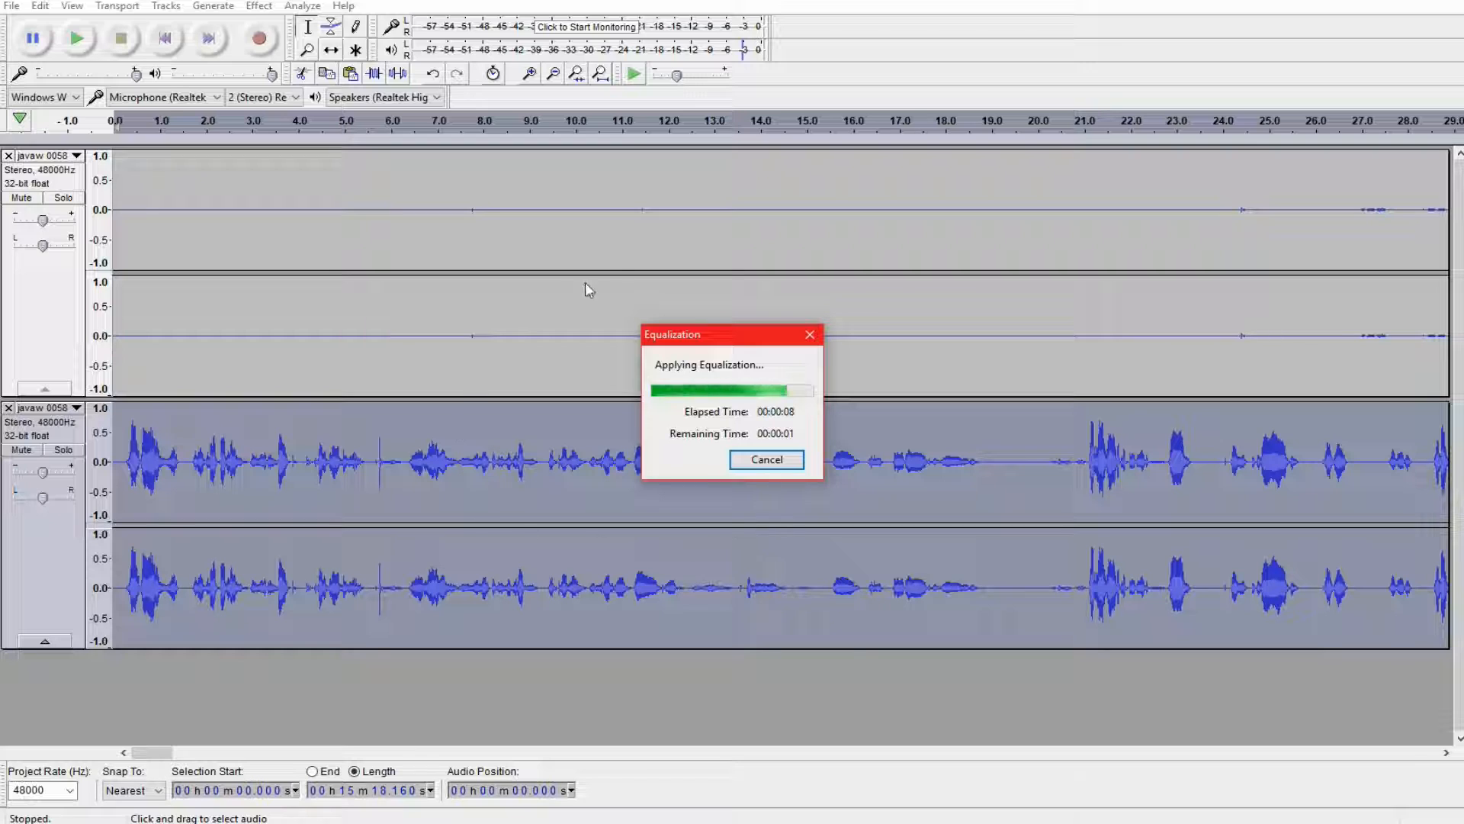
pyautogui.click(77, 42)
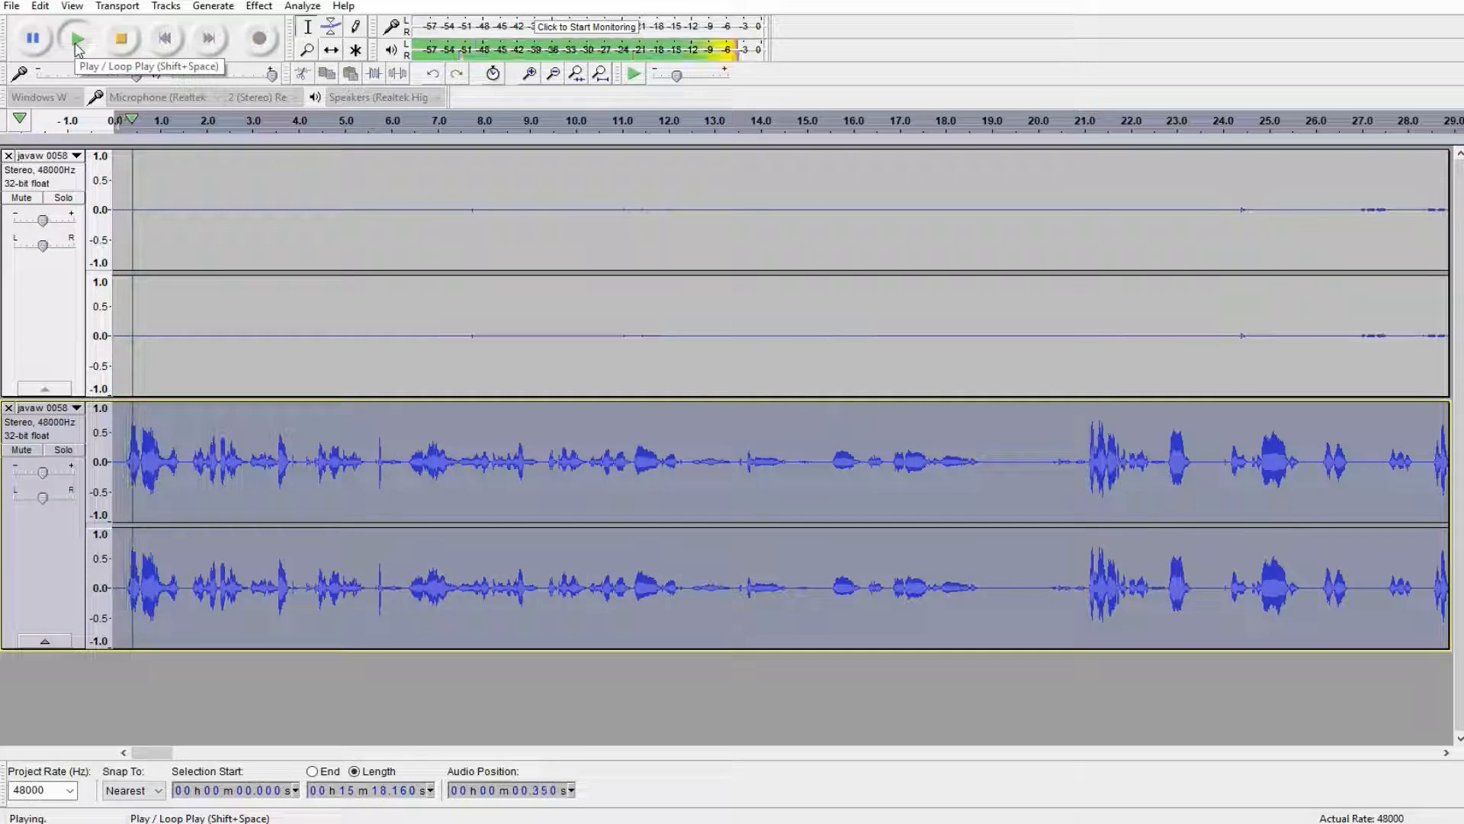
pyautogui.click(120, 44)
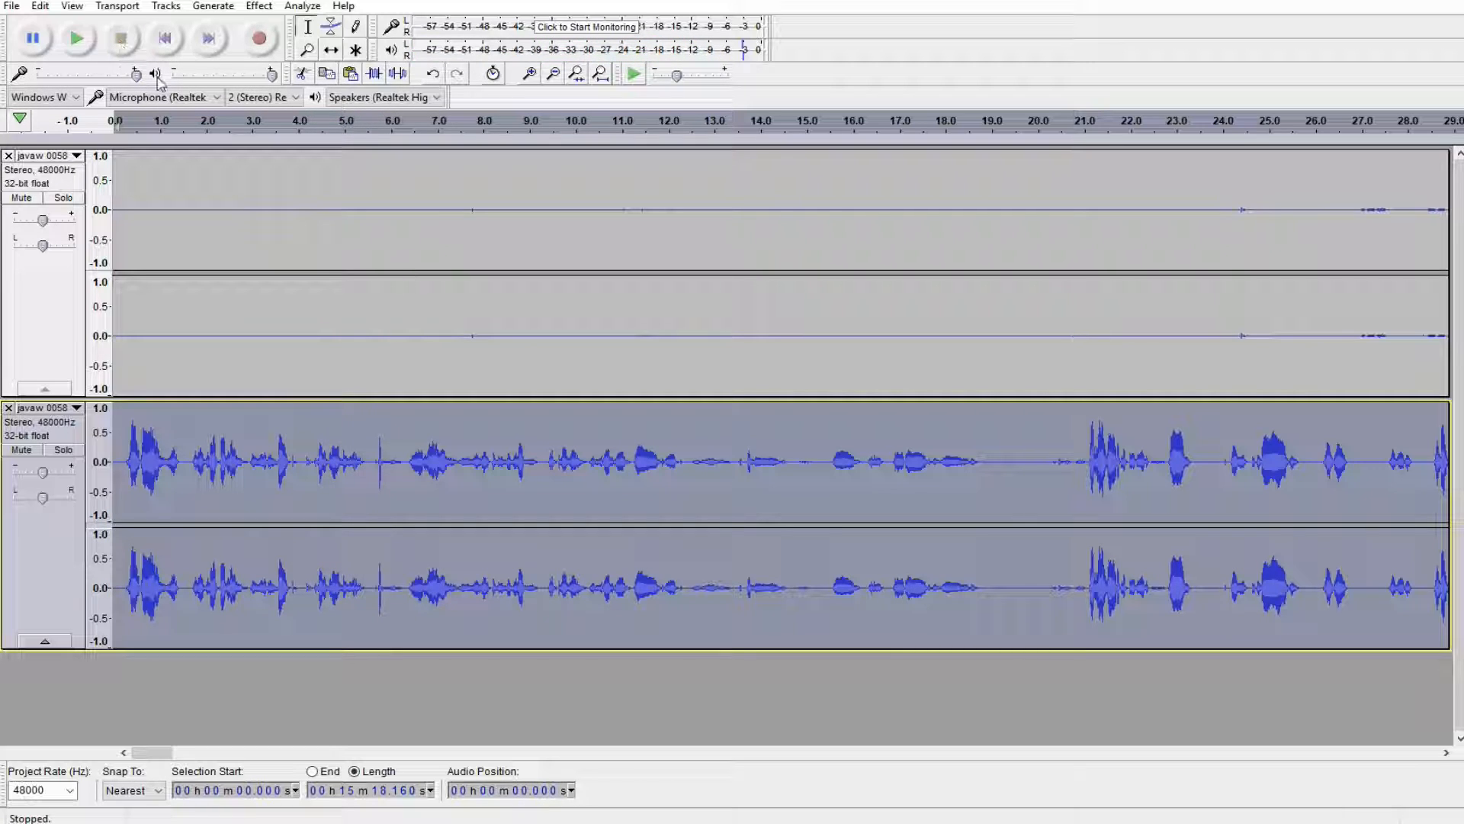
# Compress the lower track with a -12 dB threshold, -40 dB noise floor, 2:1 ratio, 0.20 s attack and 1.0 s release, and play it
pyautogui.click(260, 8)
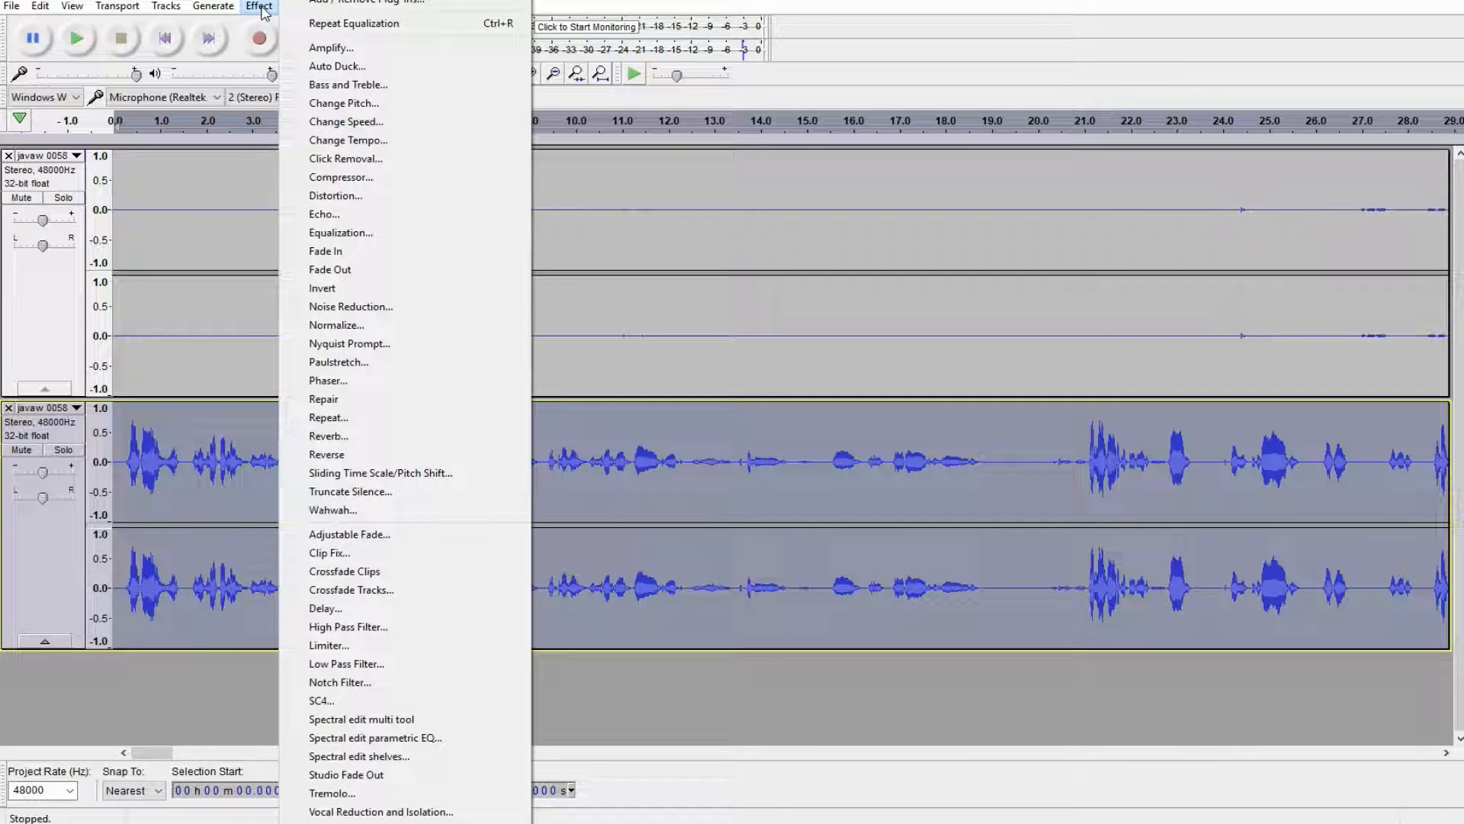
pyautogui.click(353, 178)
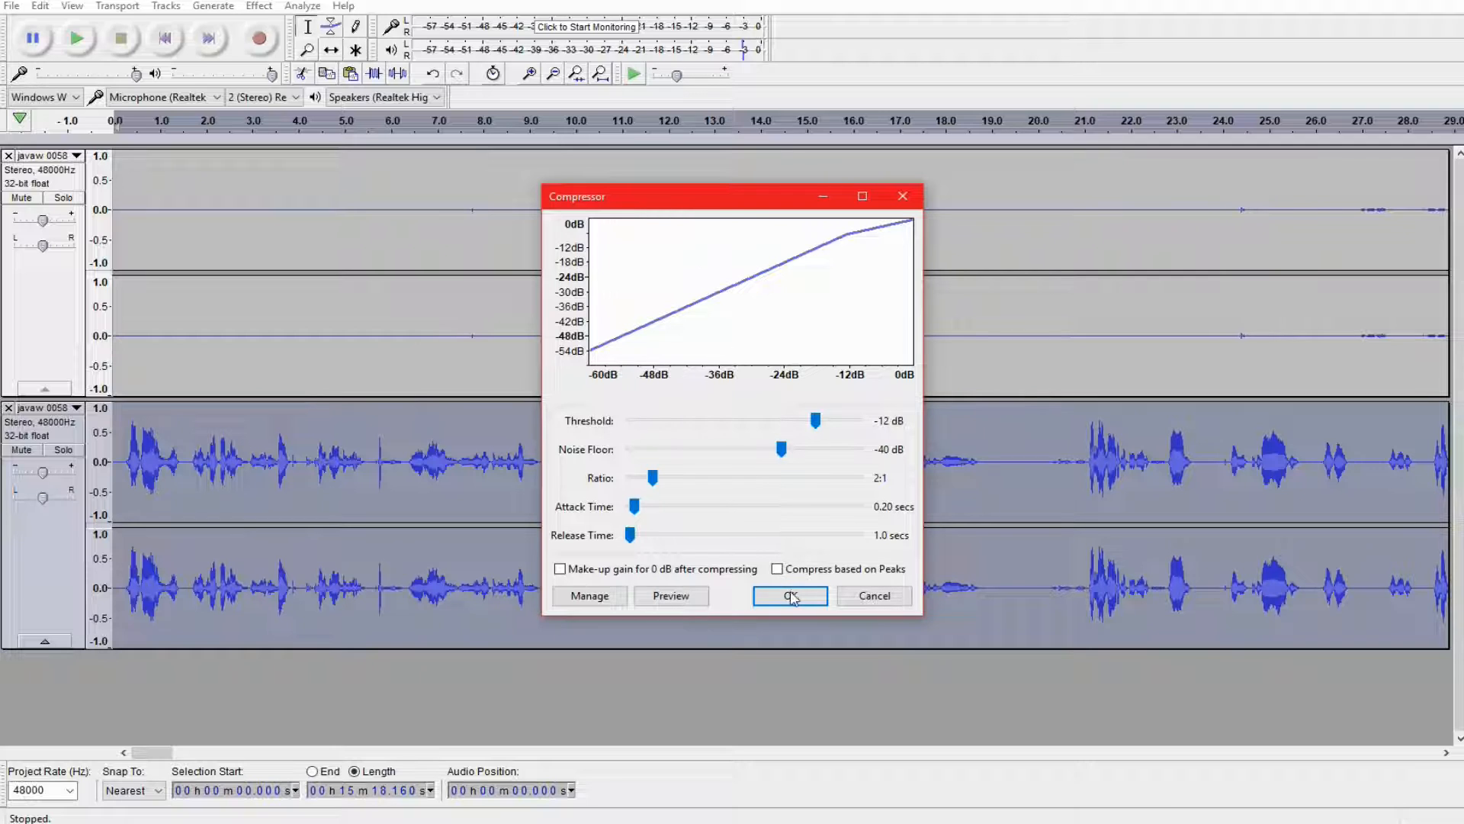
pyautogui.click(789, 593)
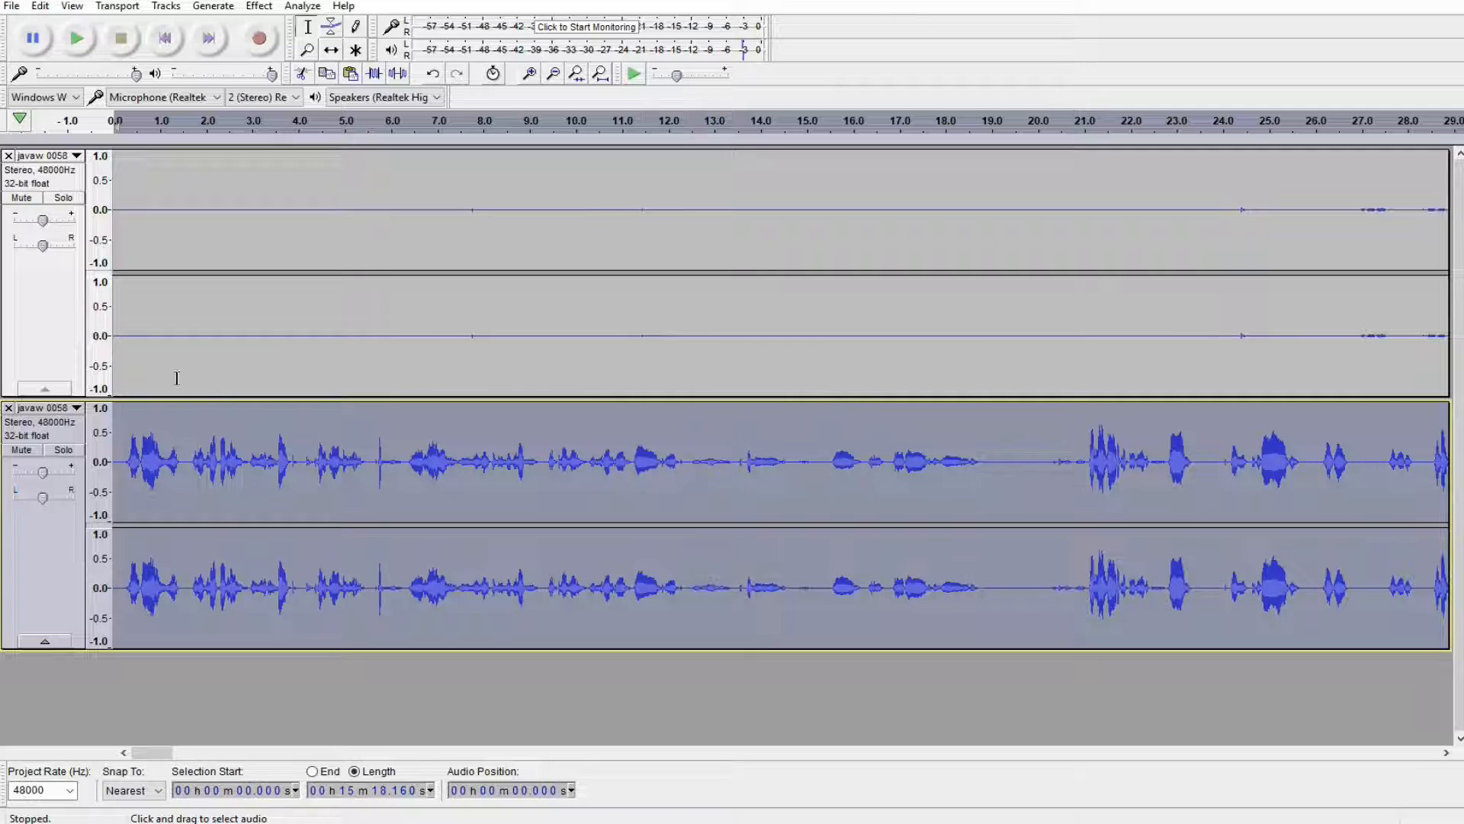
pyautogui.click(79, 47)
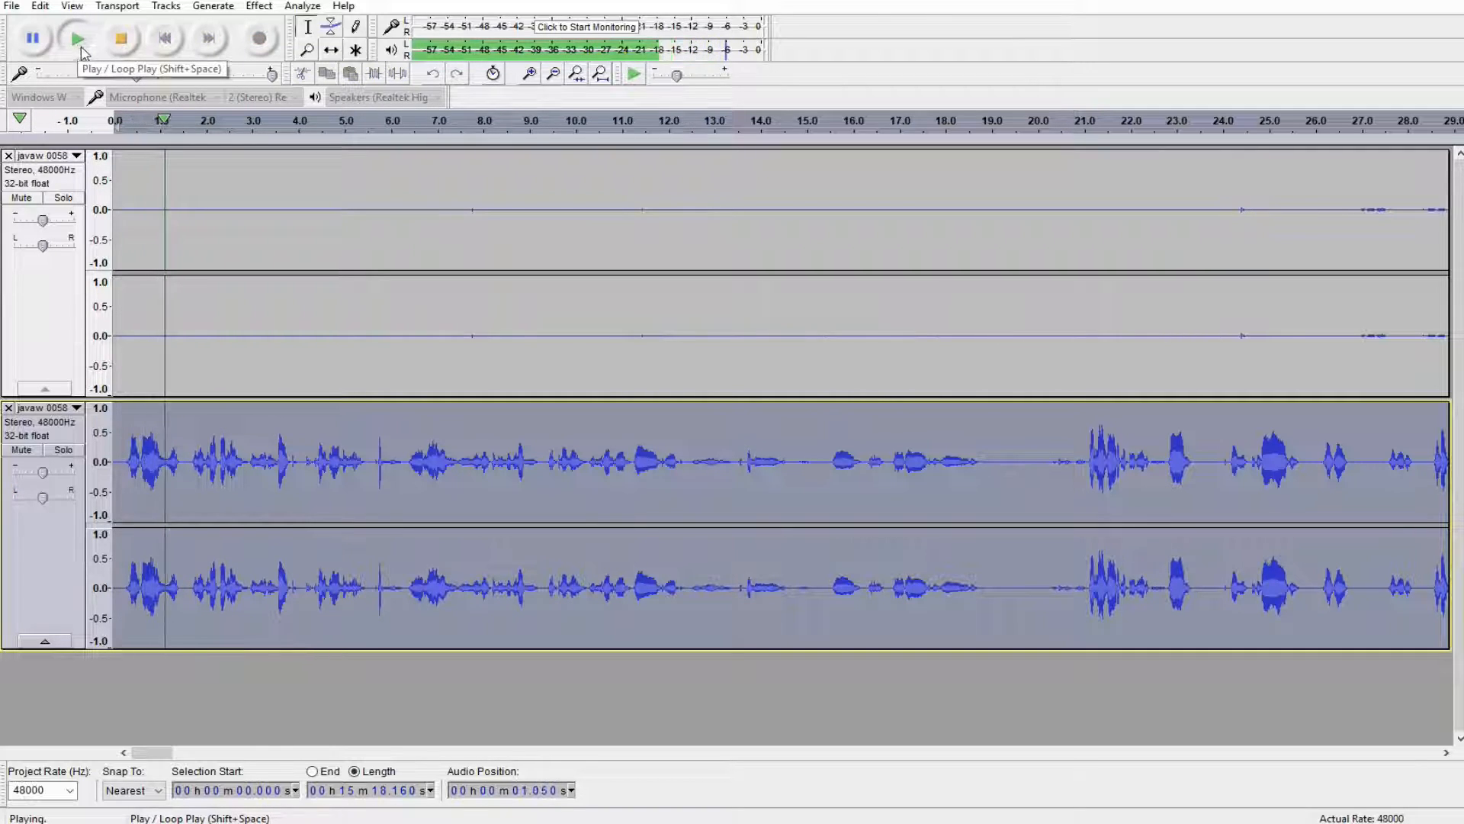
pyautogui.click(124, 45)
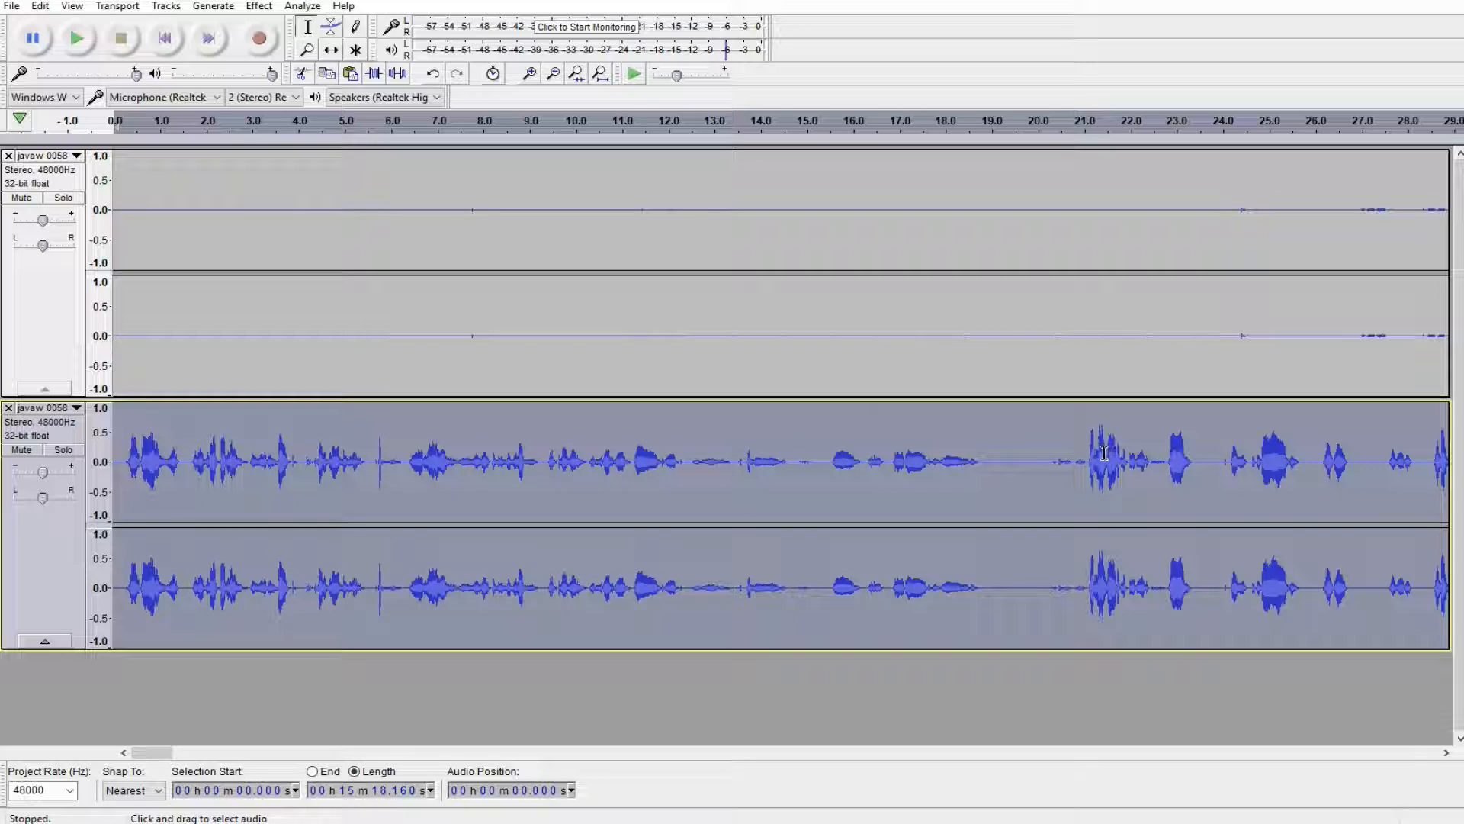
# Normalize the lower track to -2.0 dB with DC offset removed and stereo channels independent, and play back the result
pyautogui.click(259, 8)
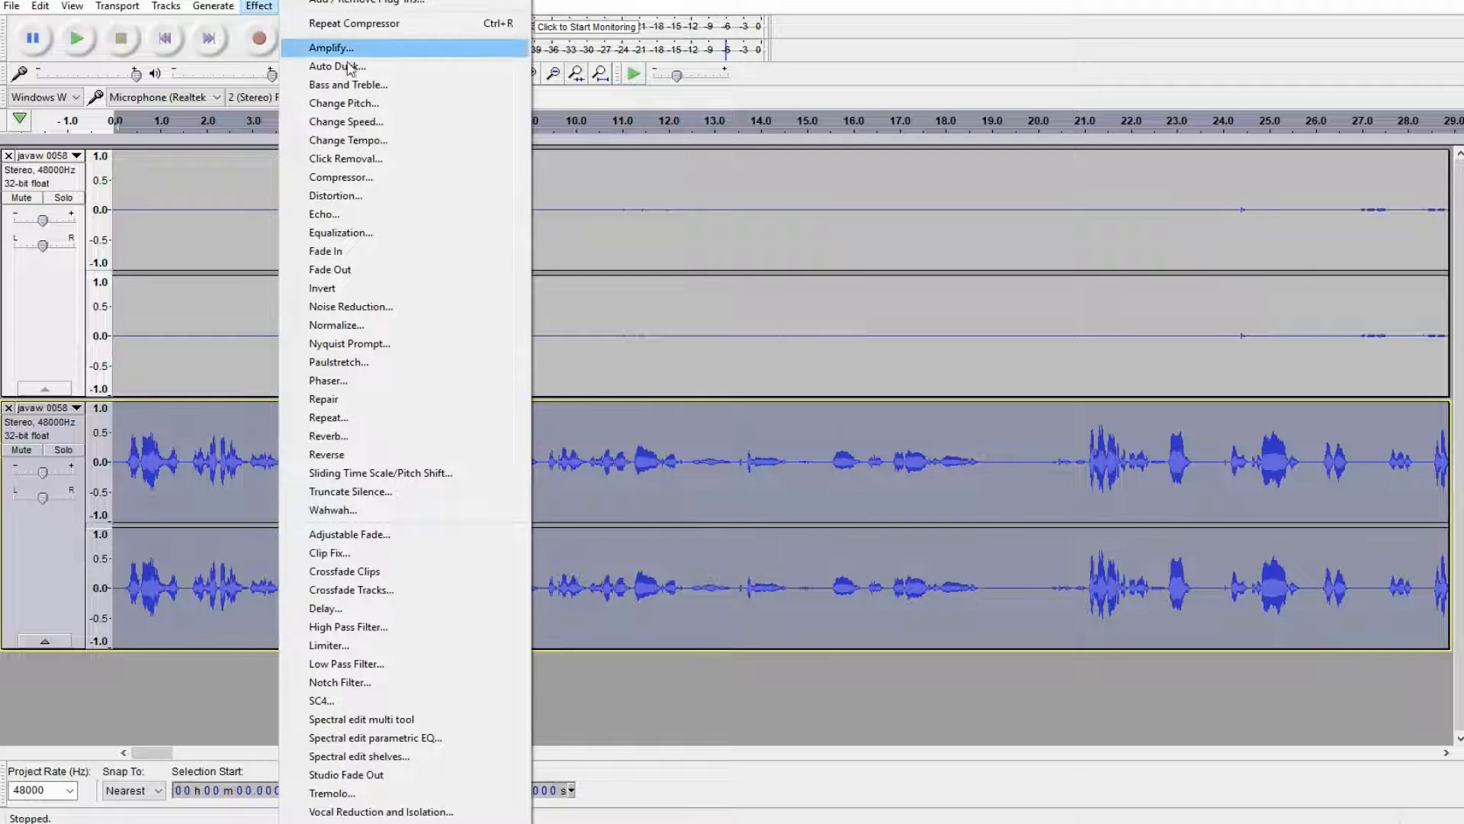
pyautogui.click(333, 326)
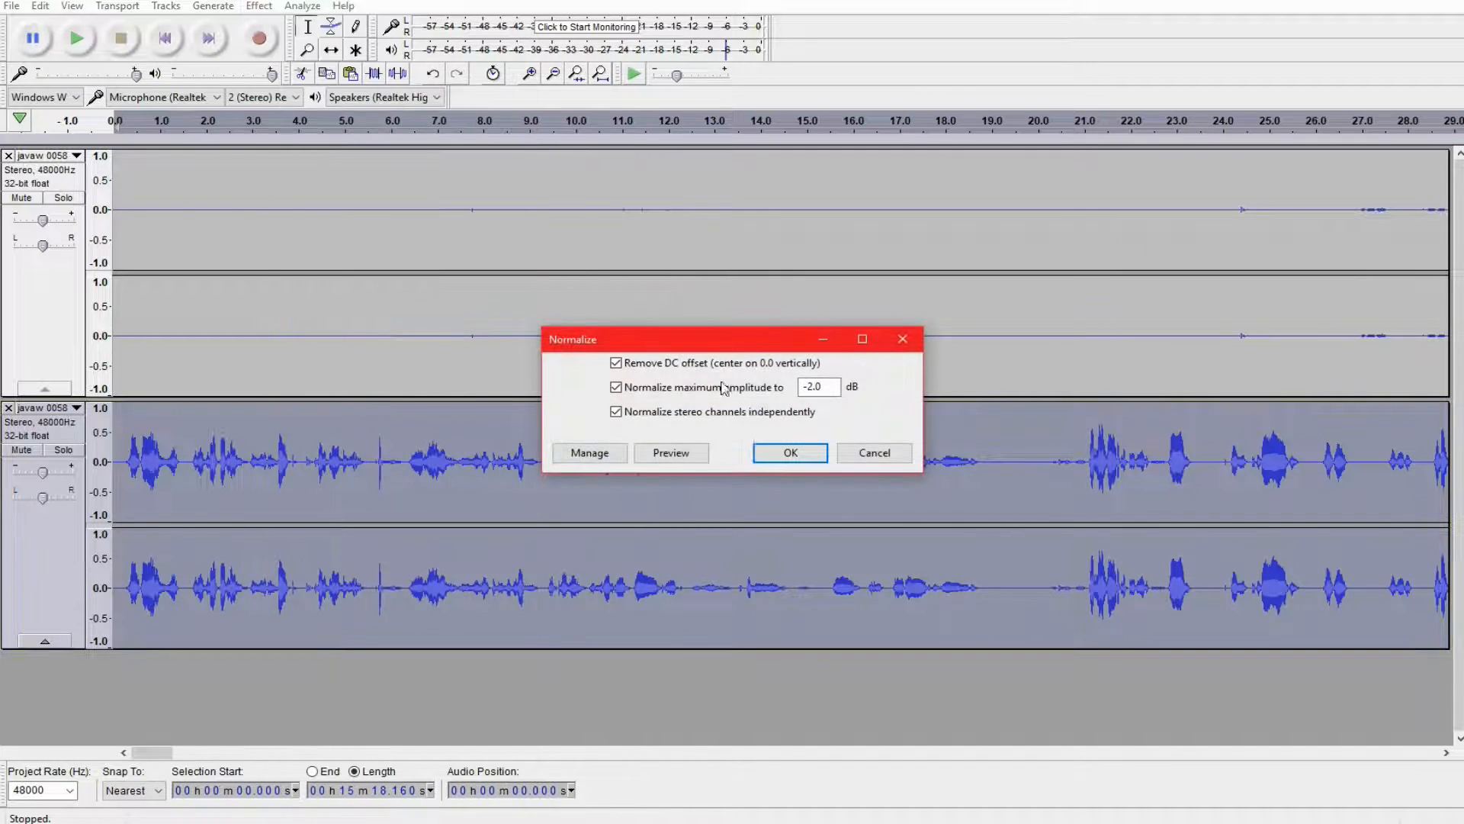
pyautogui.click(790, 452)
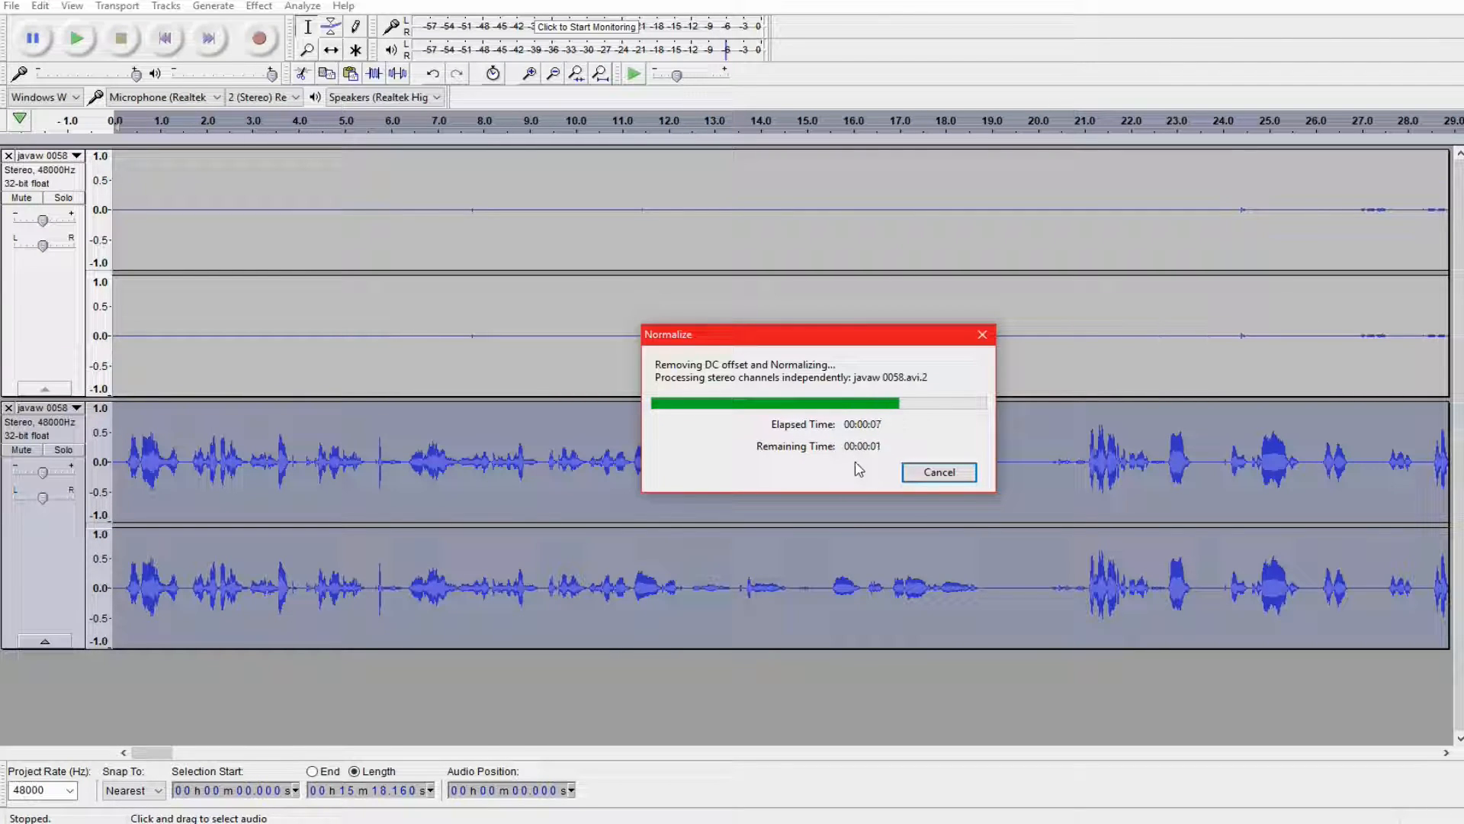
pyautogui.click(80, 42)
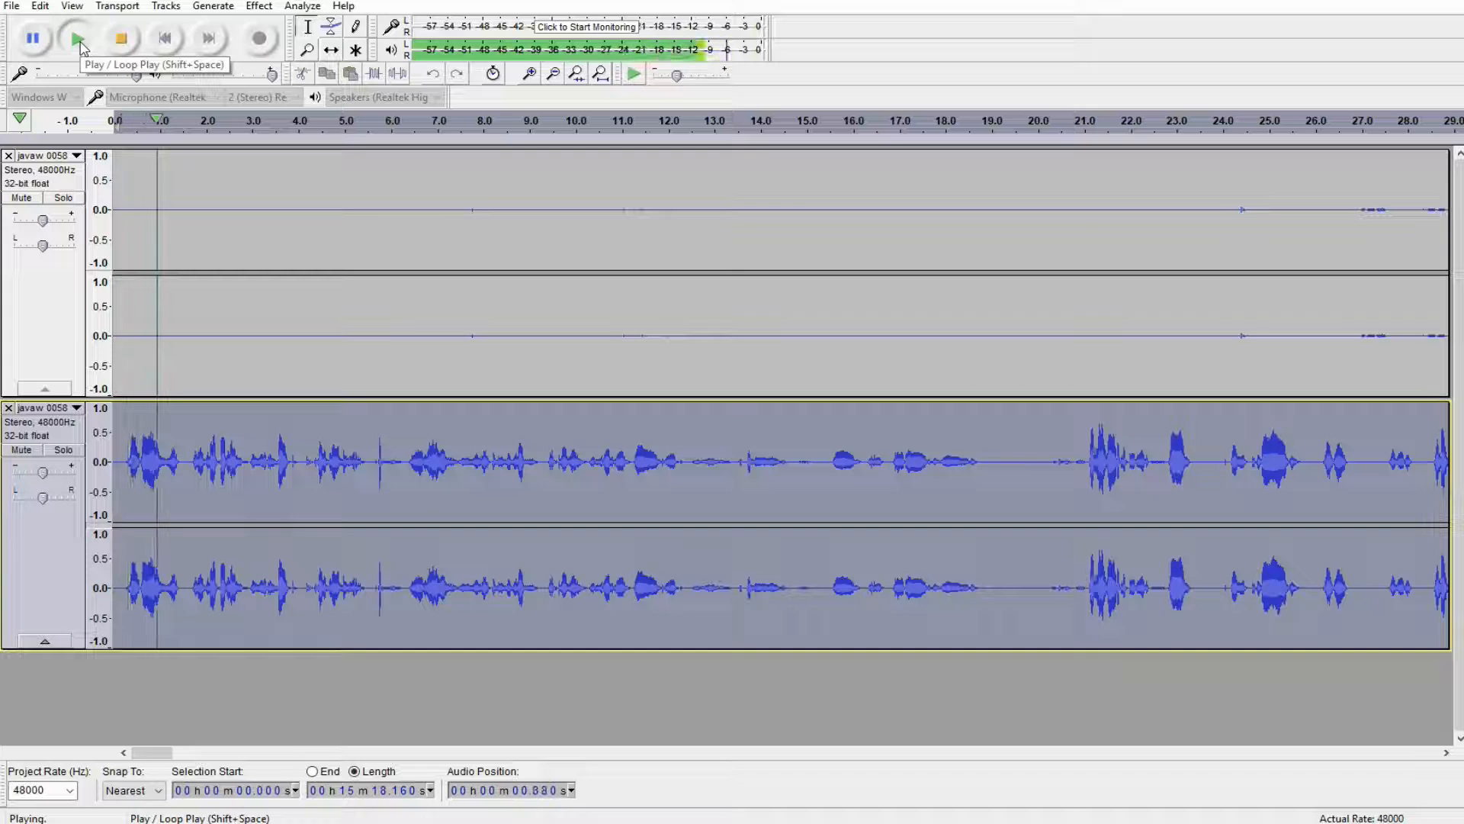
pyautogui.click(120, 42)
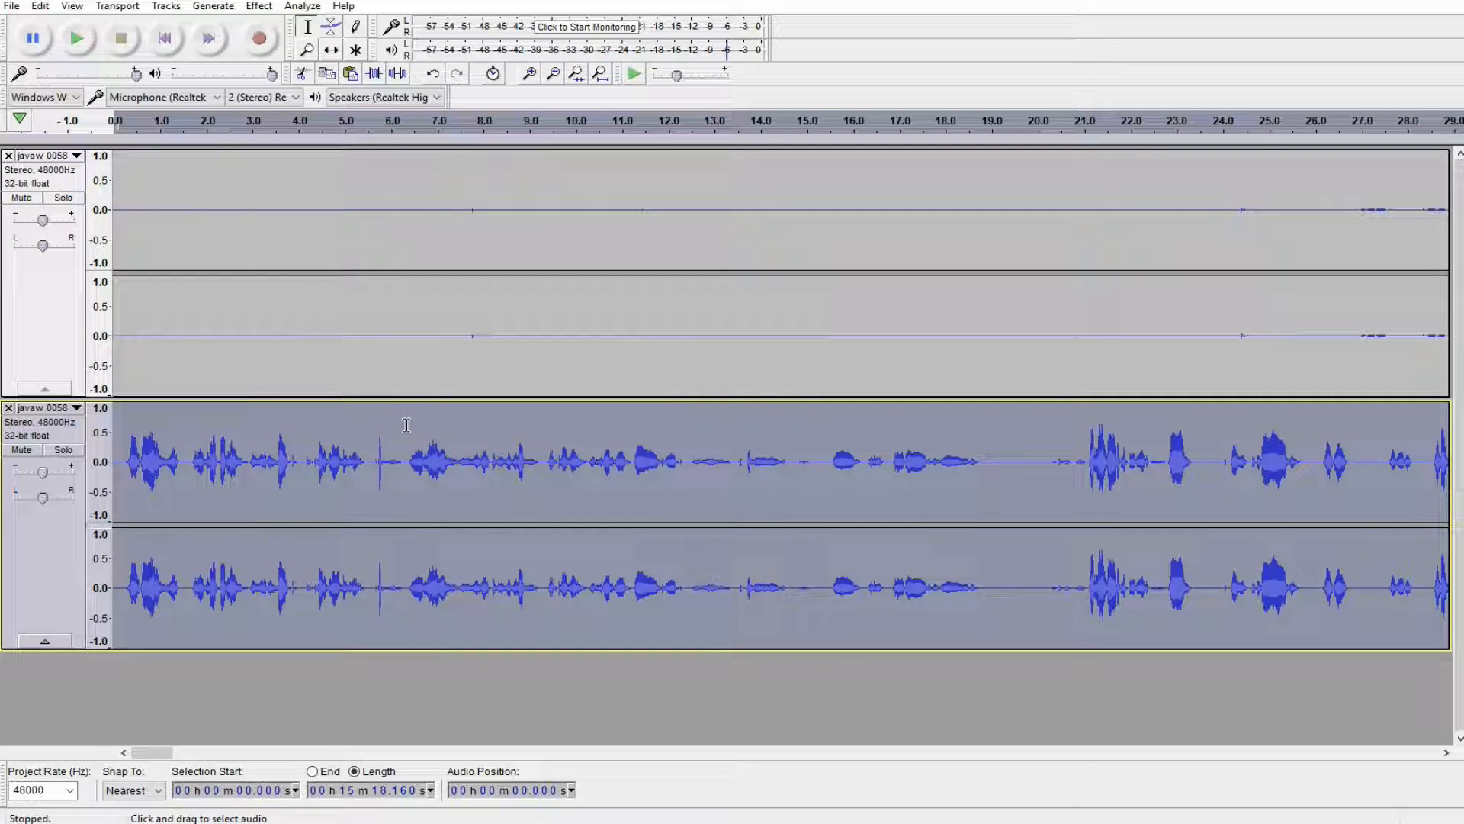
# Try silencing the click in the lower track from about 5.55 s for 0.72 s, and undo it
pyautogui.click(369, 462)
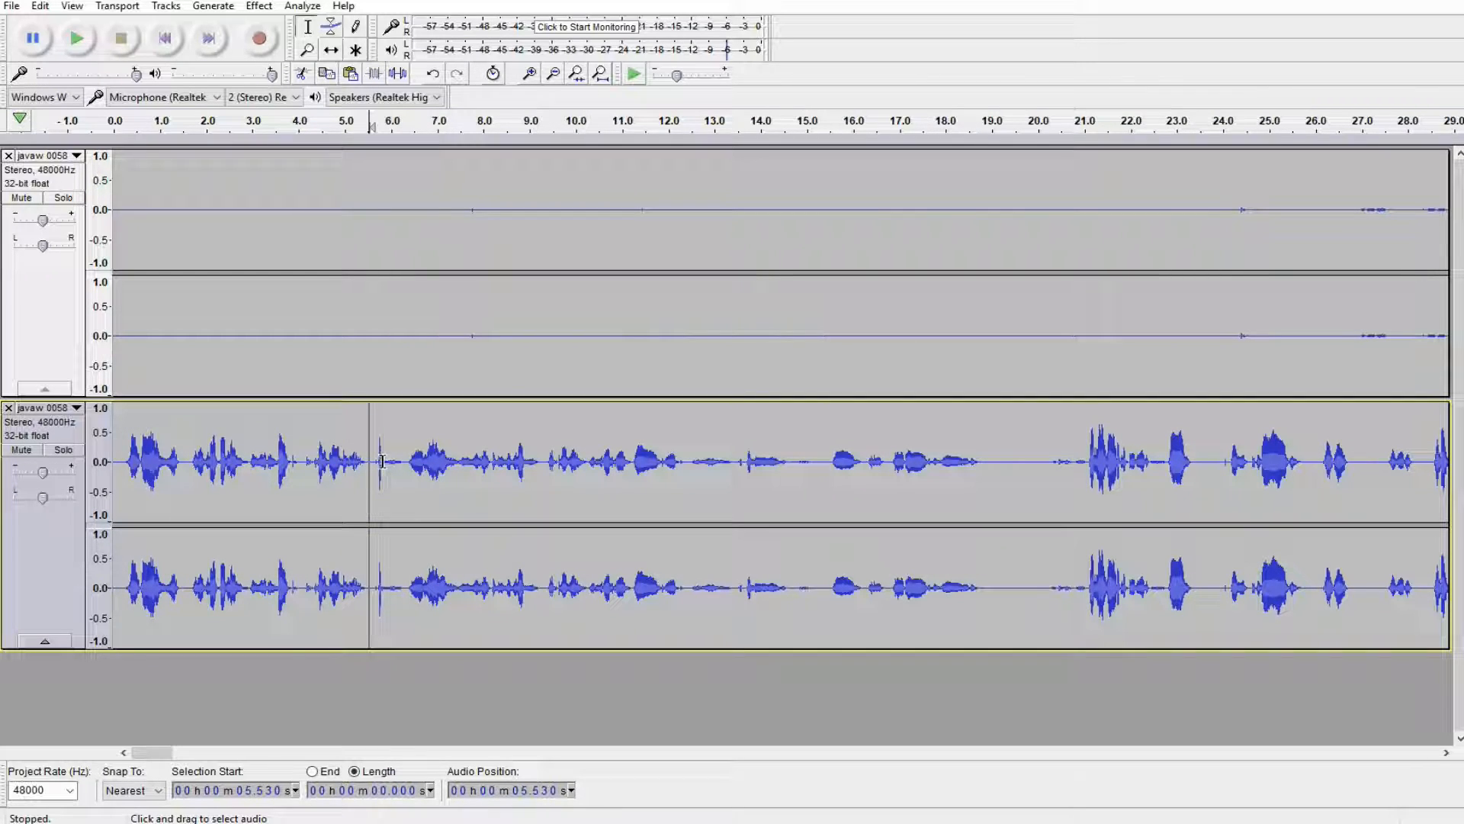
pyautogui.moveTo(403, 462); pyautogui.dragTo(370, 462)
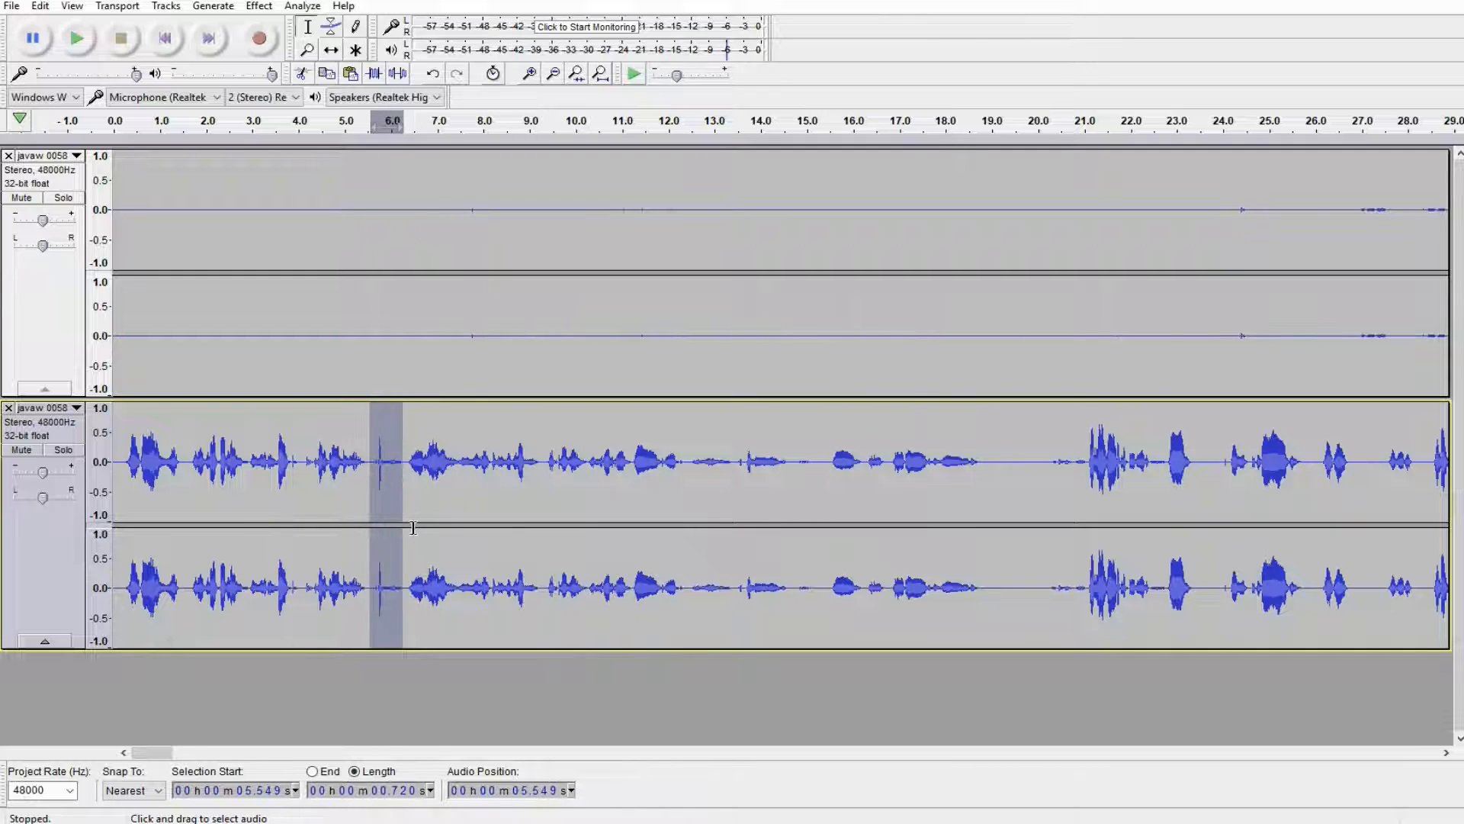
pyautogui.click(76, 38)
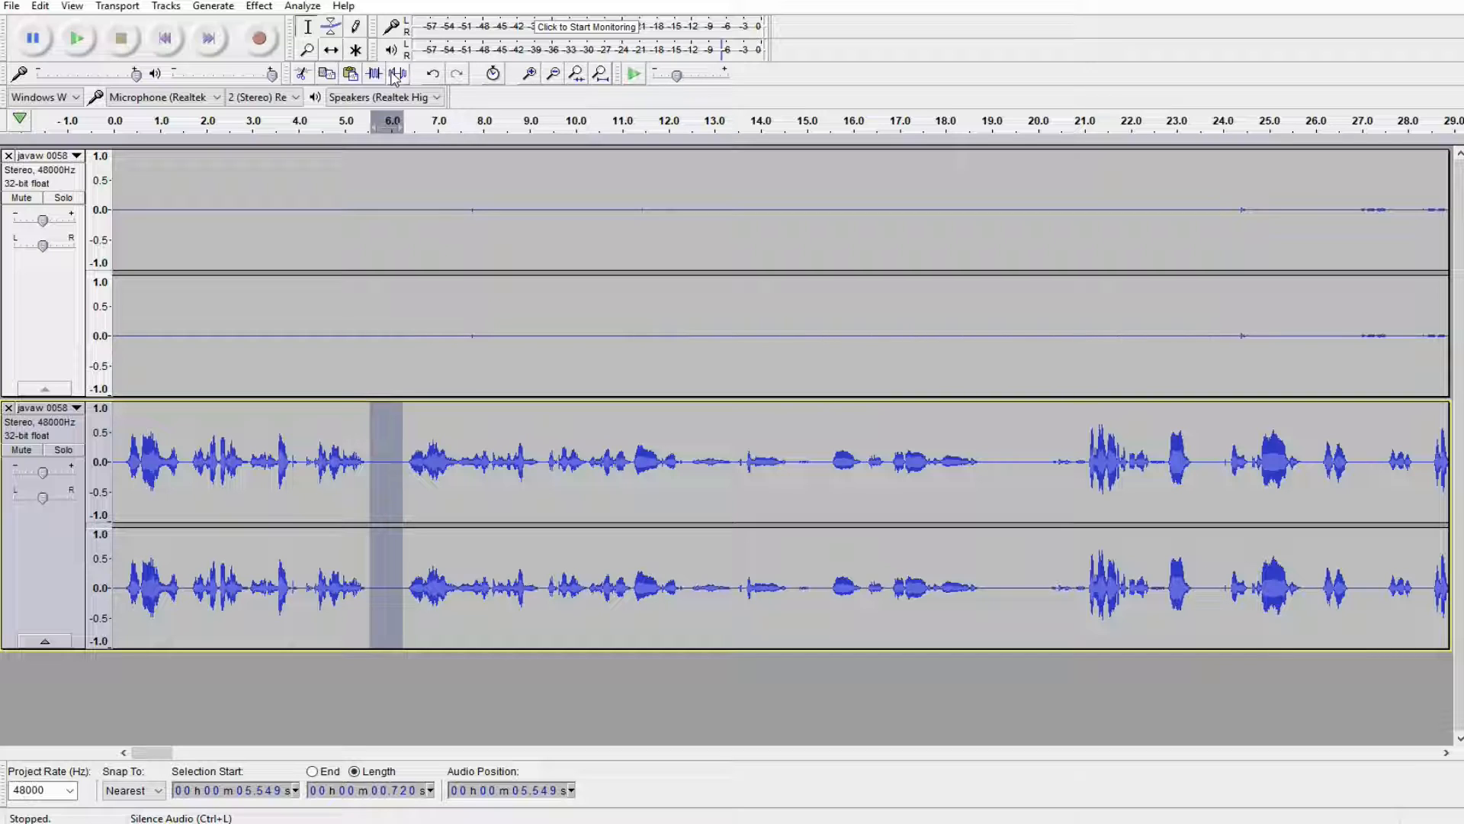
pyautogui.hotkey('ctrl', 'z')
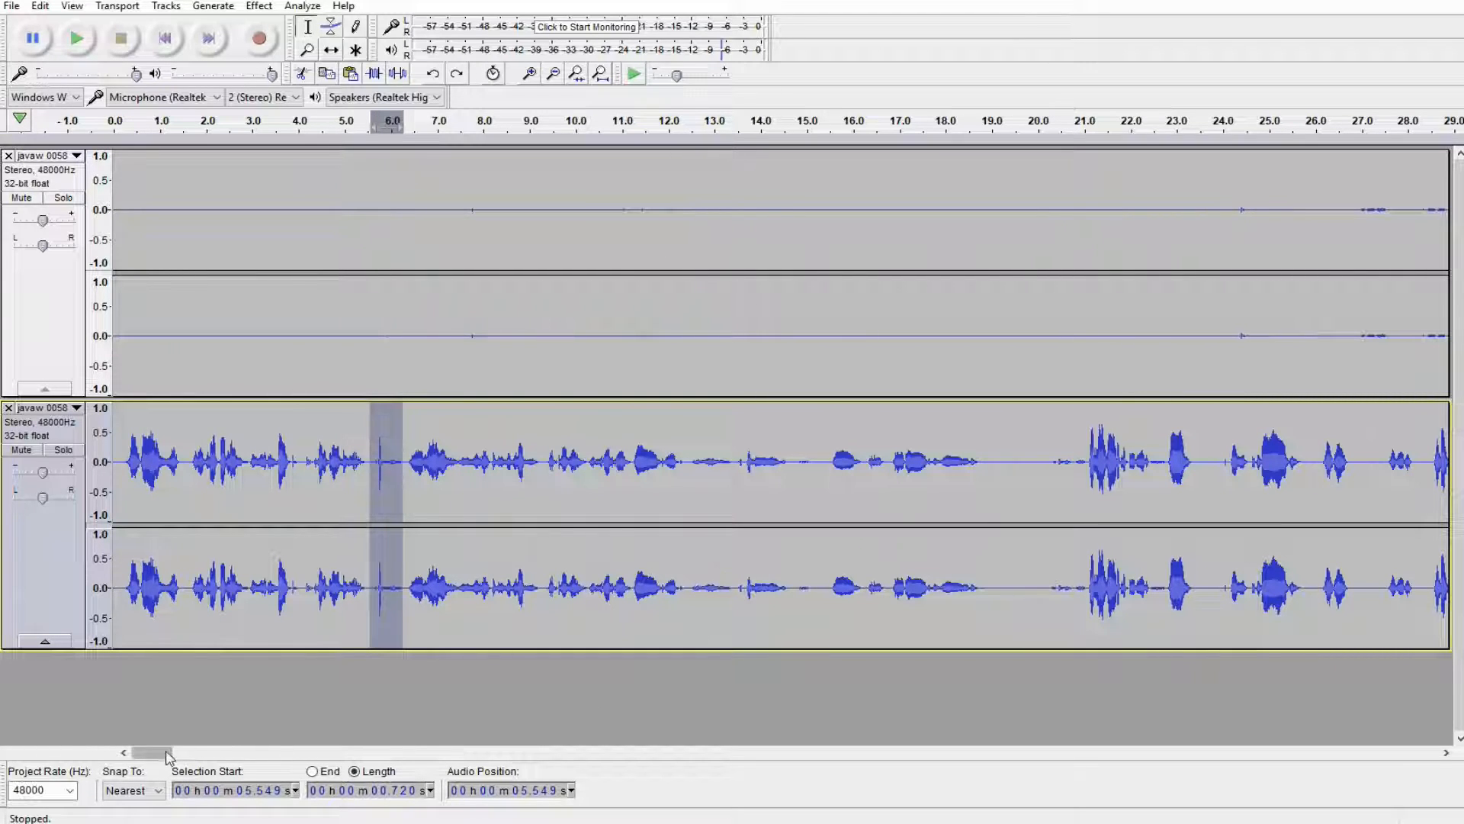
# Select about 0.13 s around the tall spike near 3:09 in the lower track and play it
pyautogui.moveTo(167, 753); pyautogui.dragTo(419, 761)
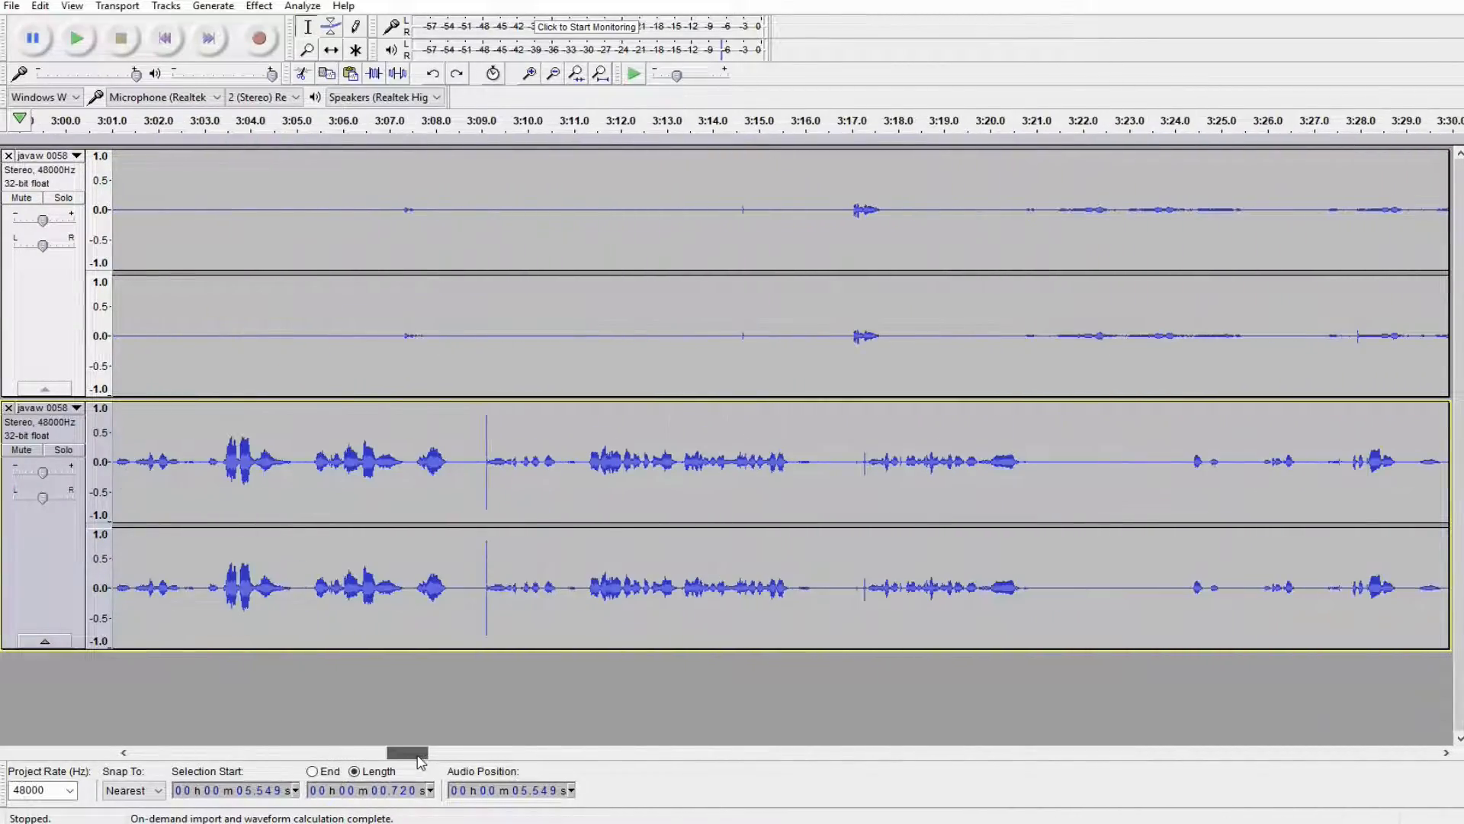
pyautogui.click(487, 459)
pyautogui.moveTo(485, 459); pyautogui.dragTo(481, 459)
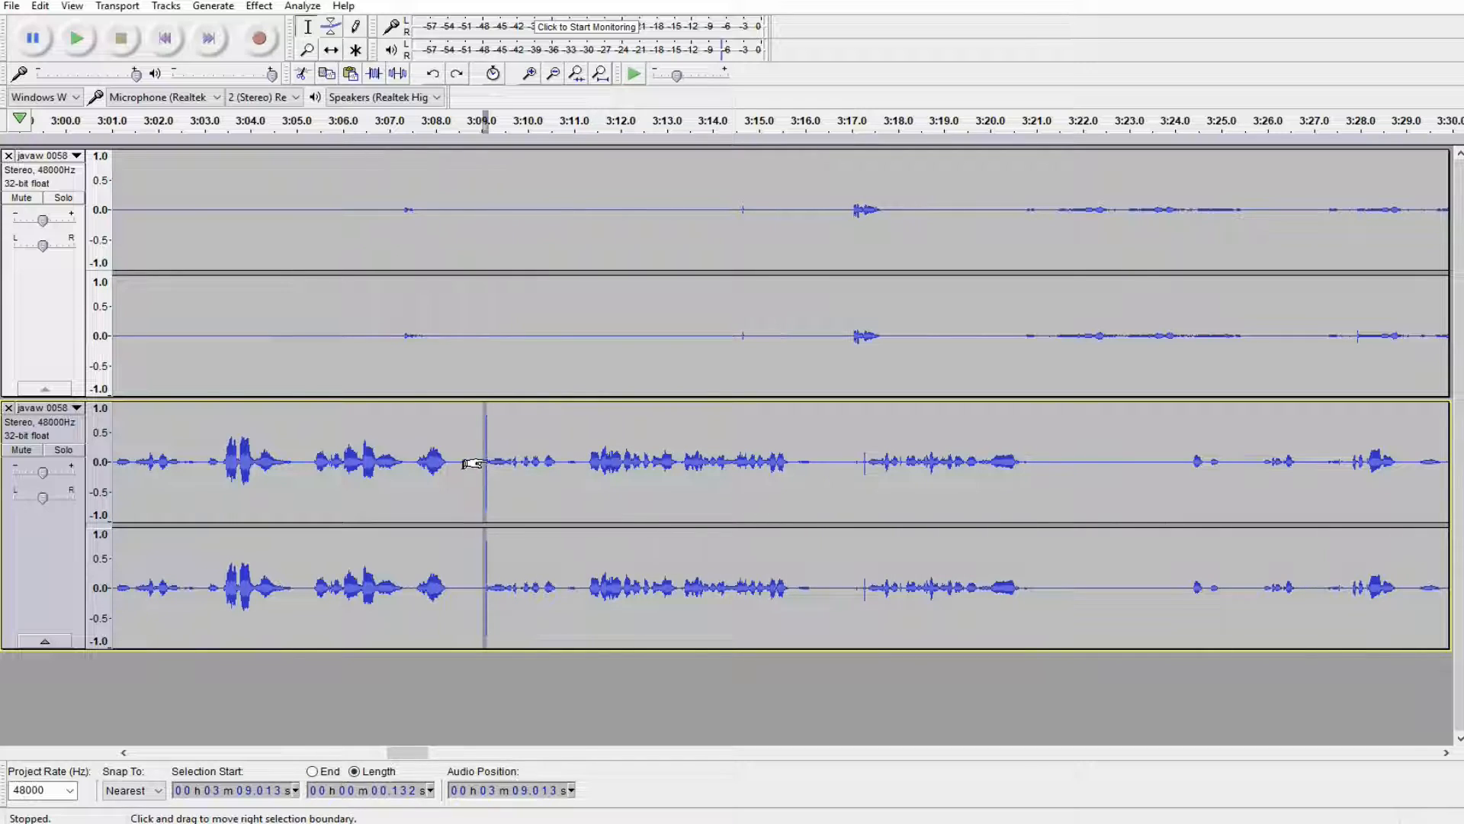
pyautogui.click(532, 434)
pyautogui.click(488, 459)
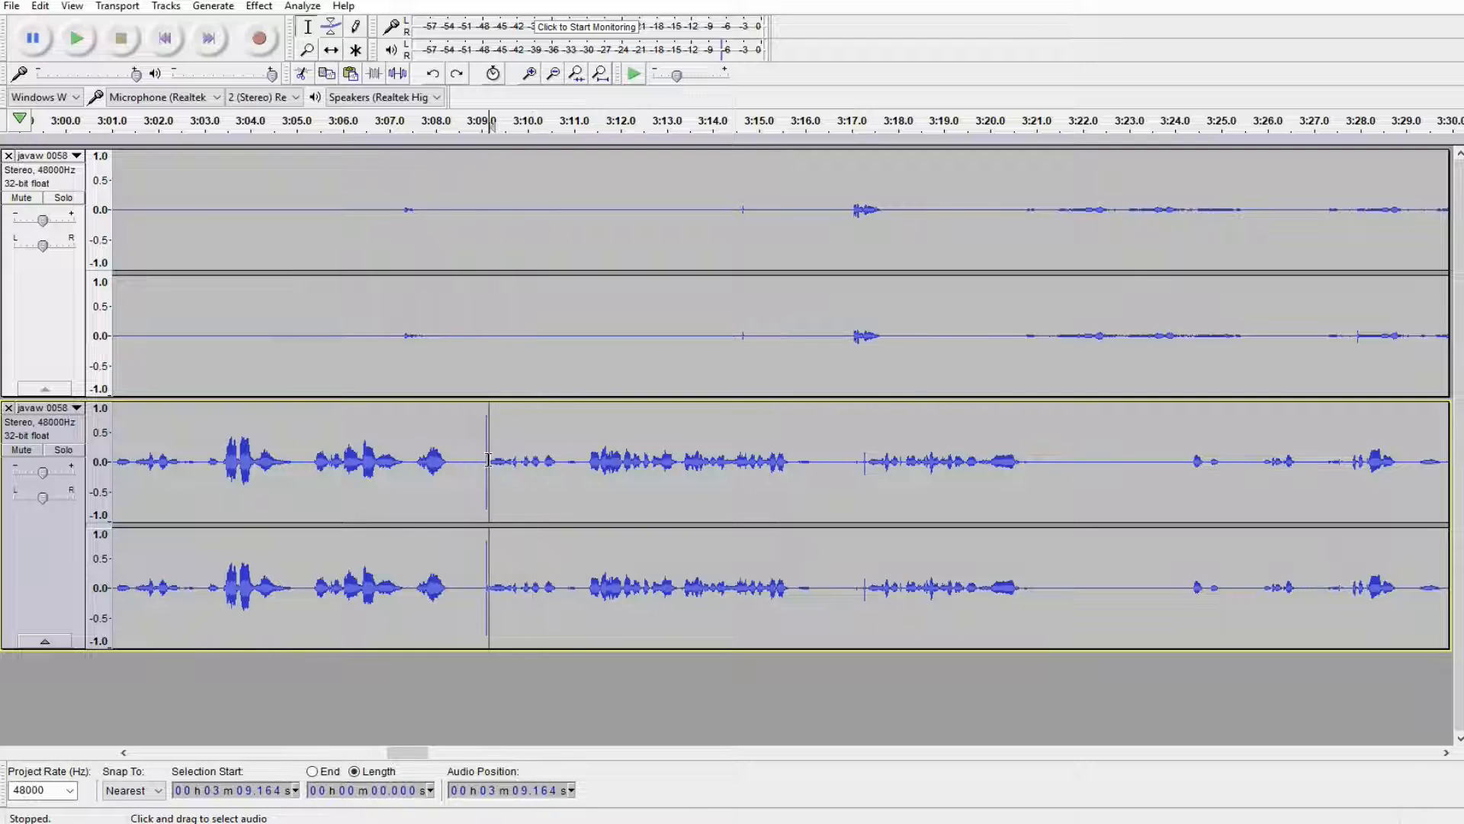
pyautogui.moveTo(488, 459); pyautogui.dragTo(483, 459)
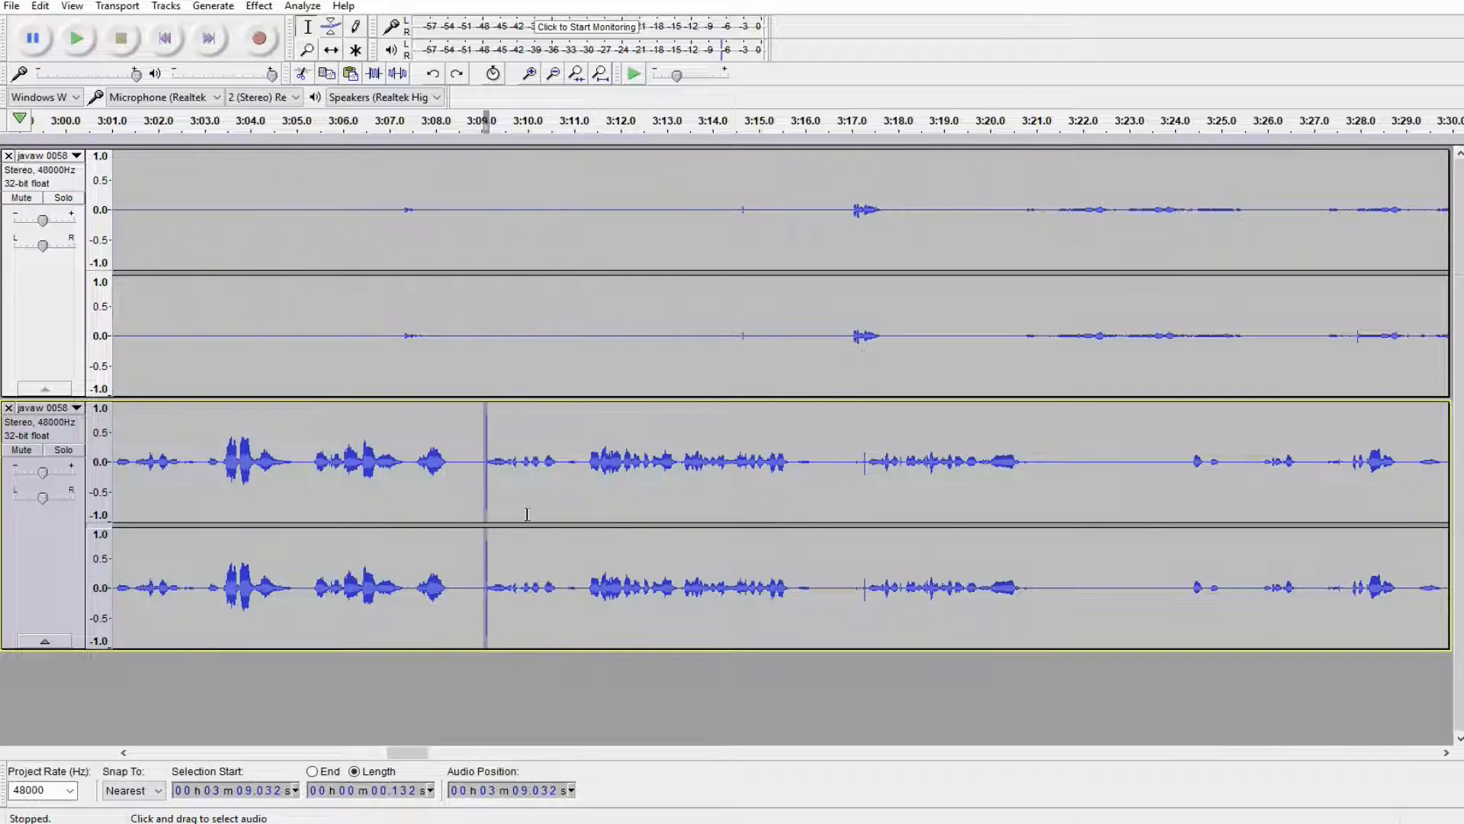
pyautogui.click(95, 43)
# Play selections of about 0.57 s, 0.17 s and 0.34 s around the spike near 3:09 to examine its sound
pyautogui.click(532, 75)
pyautogui.click(532, 75)
pyautogui.click(531, 75)
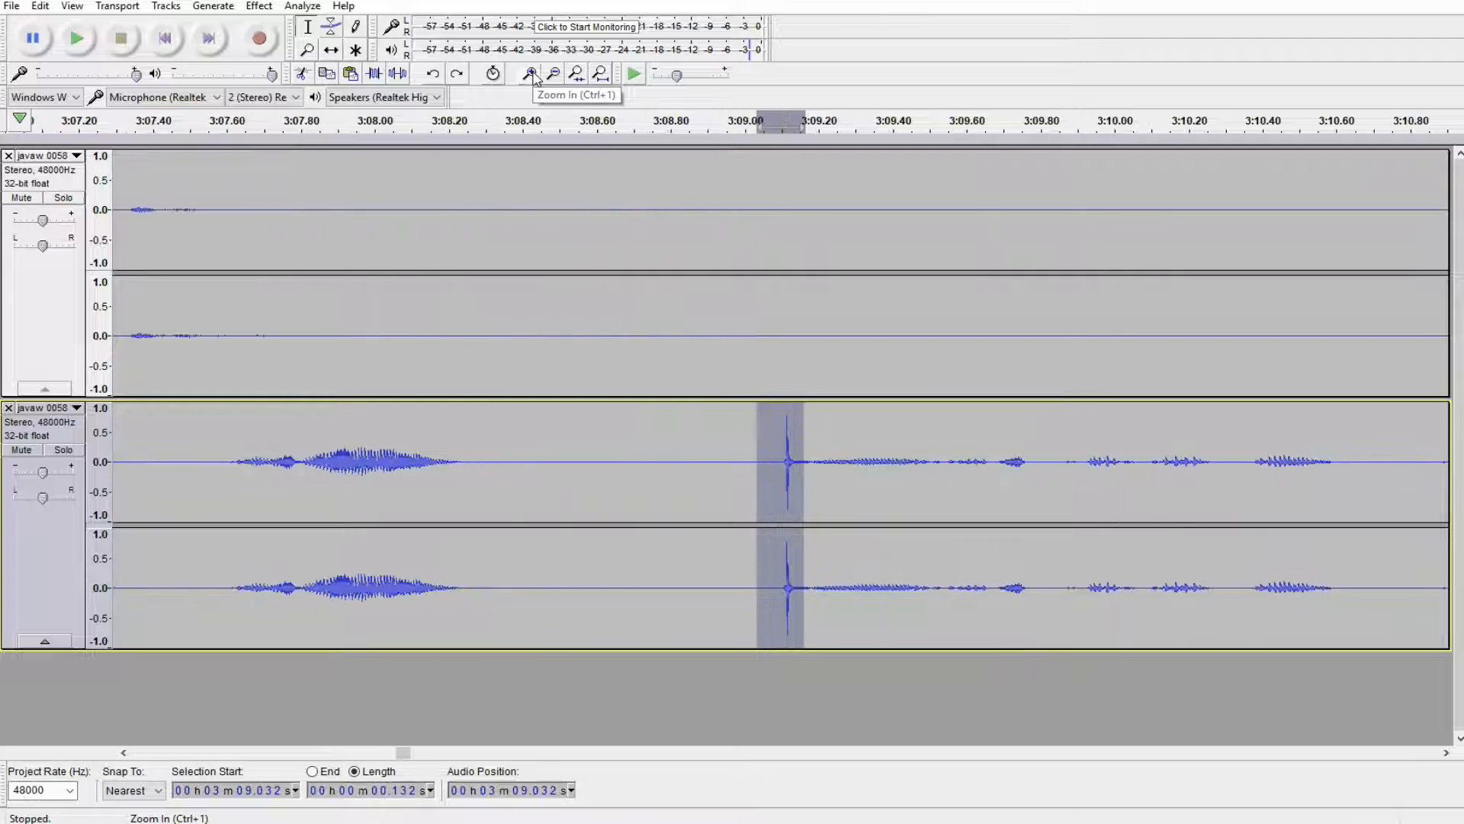
pyautogui.click(532, 75)
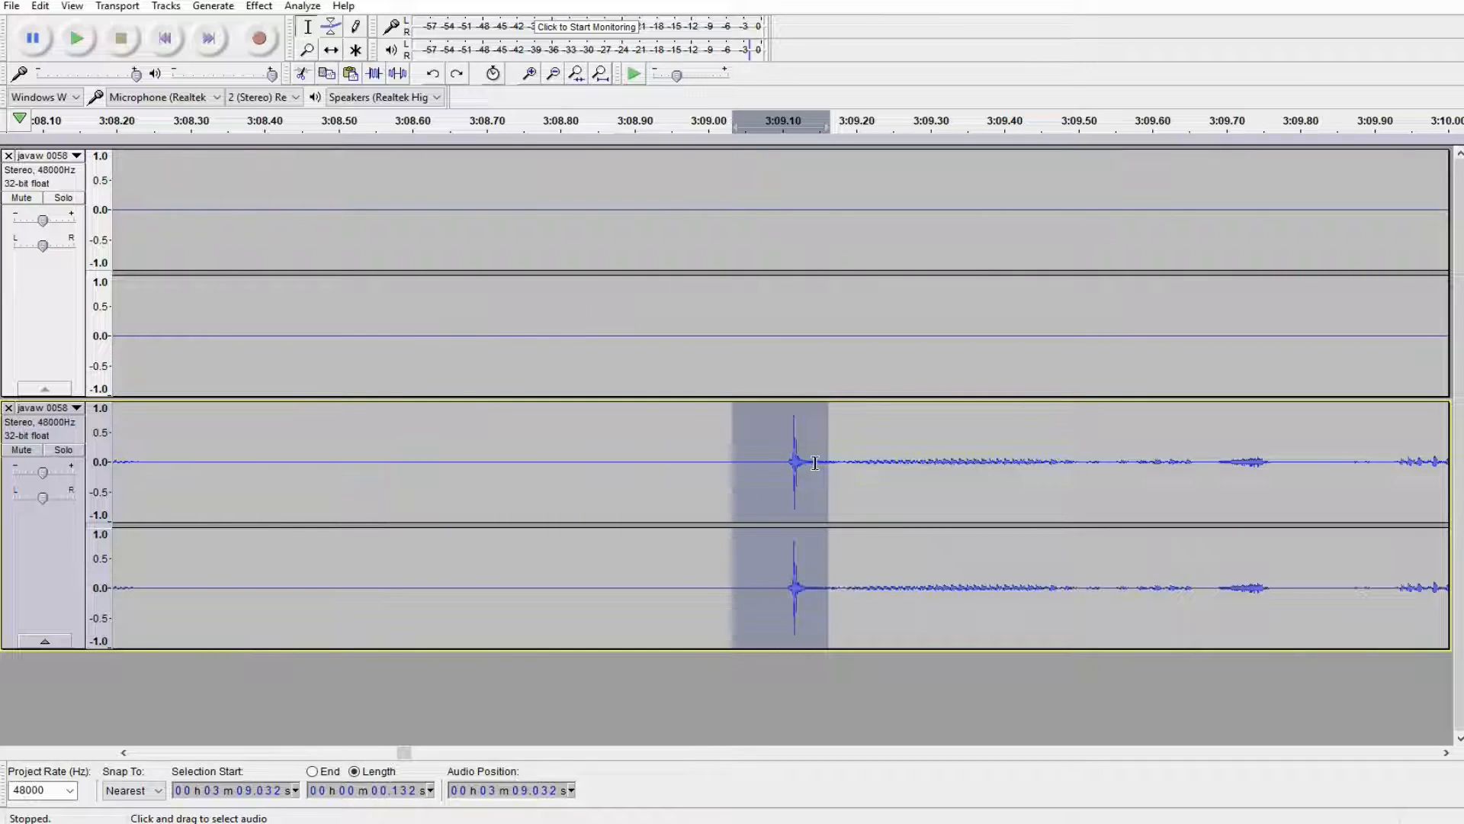
pyautogui.moveTo(1083, 462); pyautogui.dragTo(660, 496)
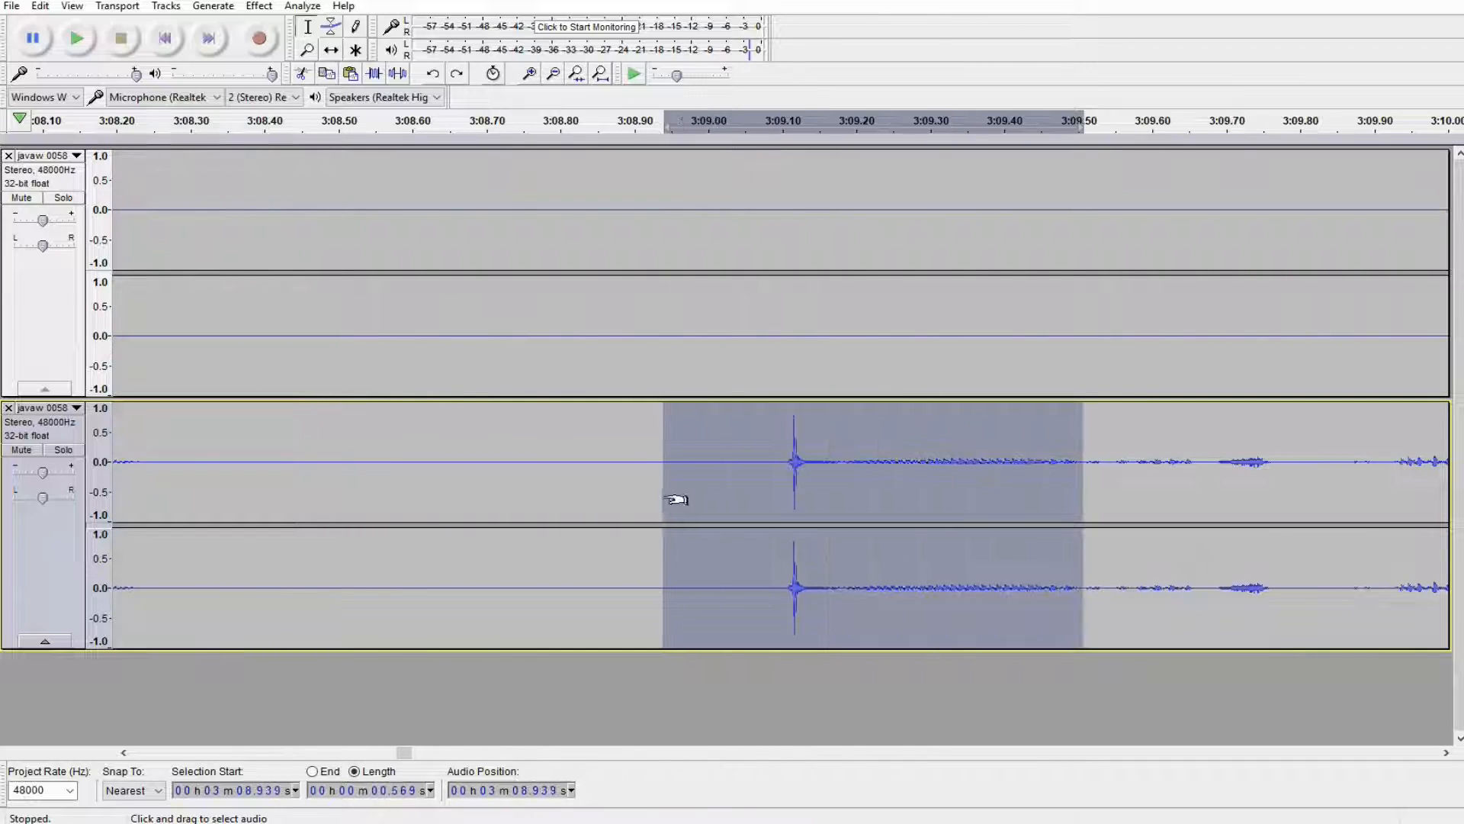
pyautogui.click(92, 41)
pyautogui.moveTo(839, 463); pyautogui.dragTo(718, 464)
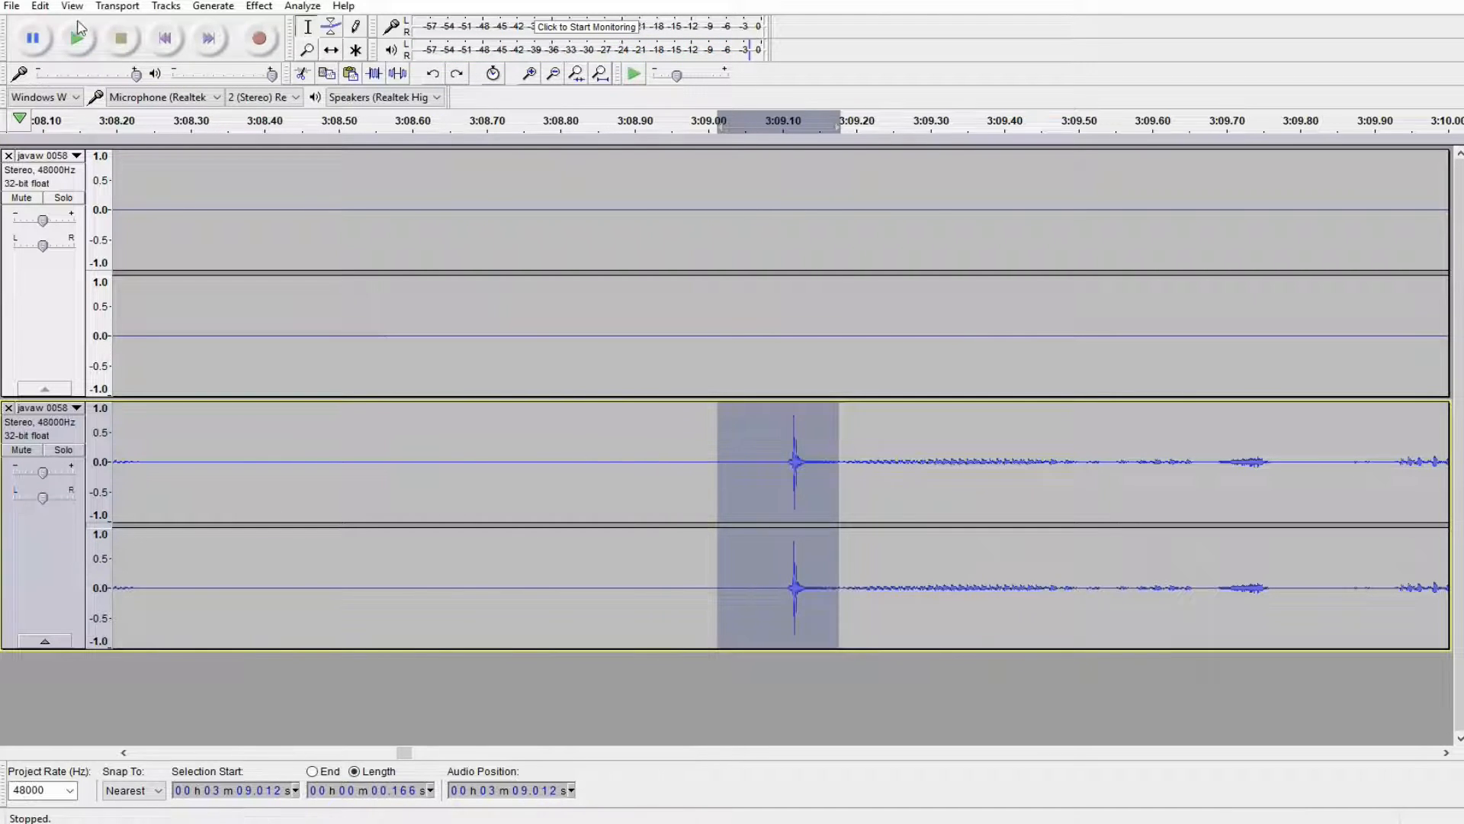
pyautogui.click(77, 42)
pyautogui.moveTo(603, 469); pyautogui.dragTo(855, 490)
pyautogui.click(77, 39)
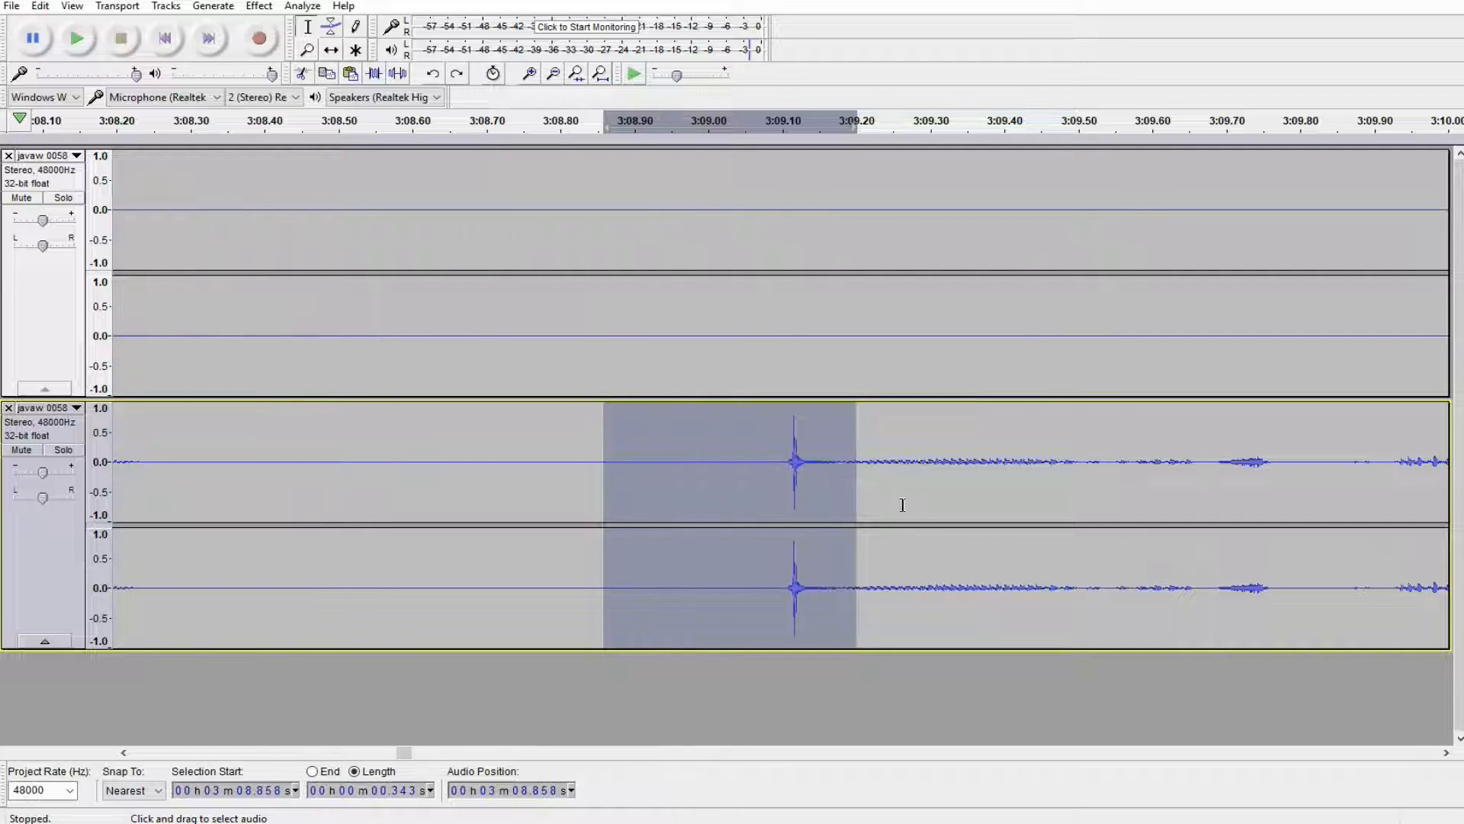
pyautogui.click(554, 74)
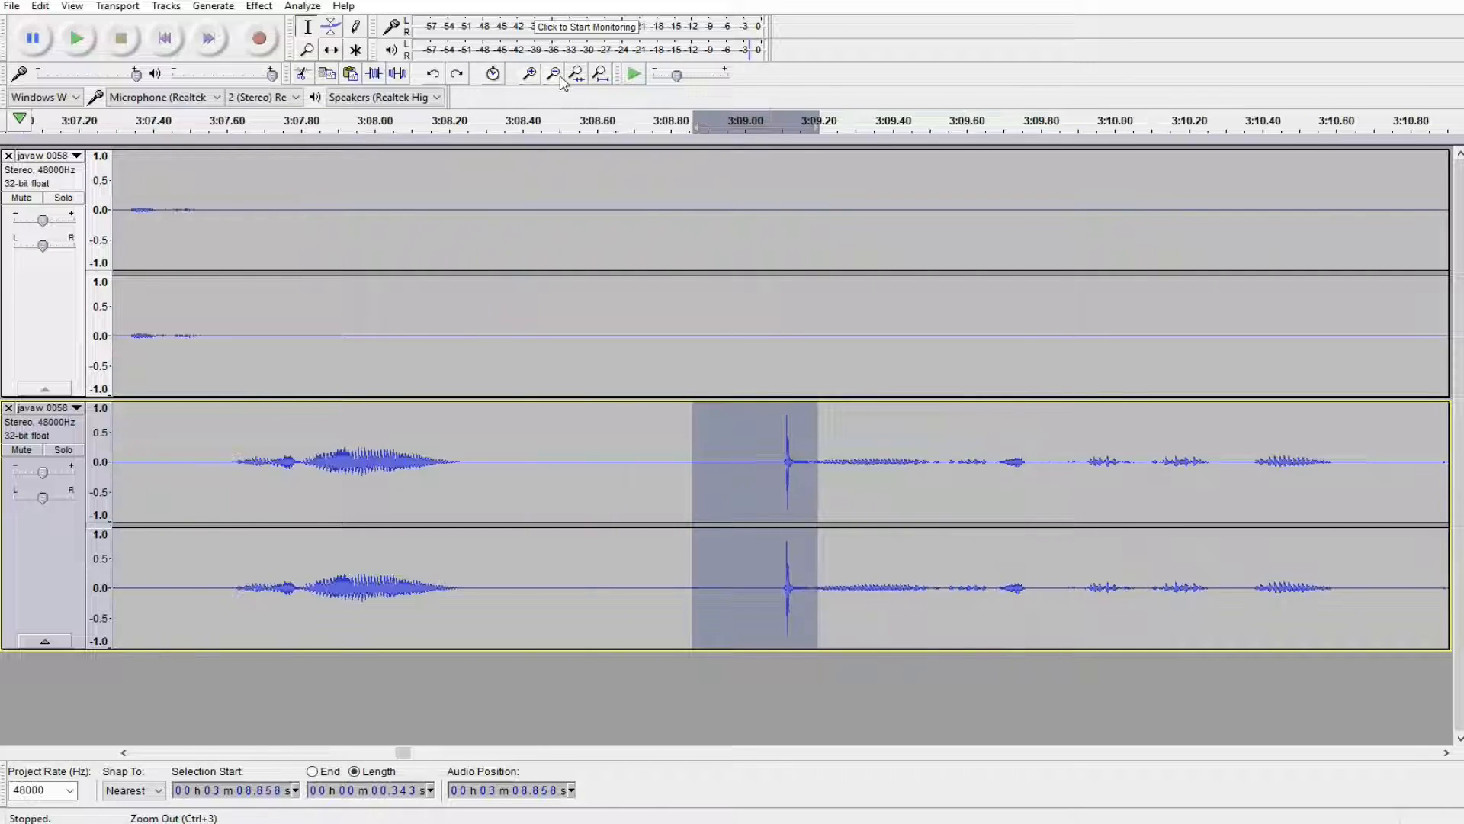
pyautogui.click(554, 74)
pyautogui.click(558, 79)
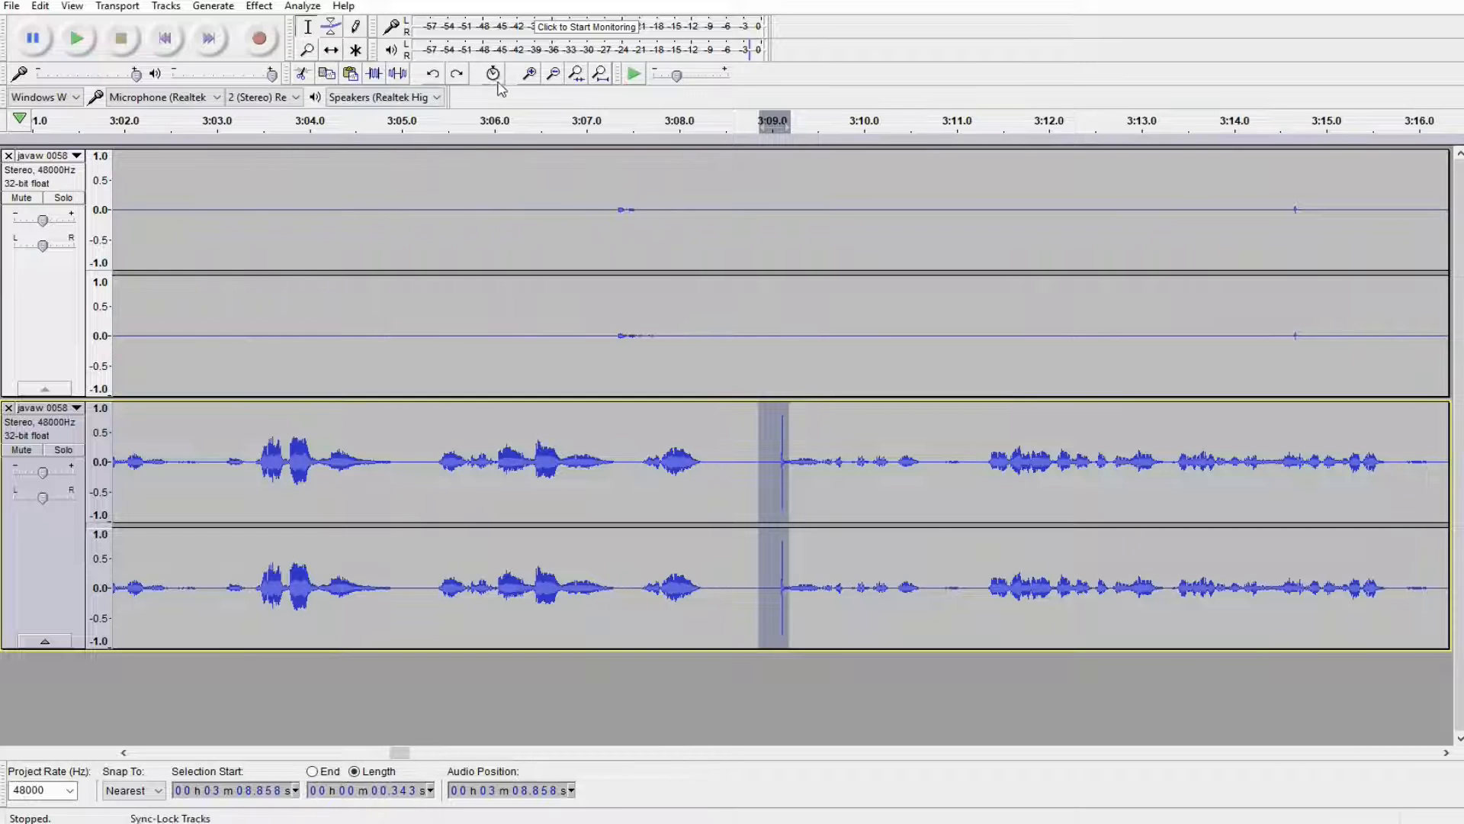
pyautogui.click(558, 79)
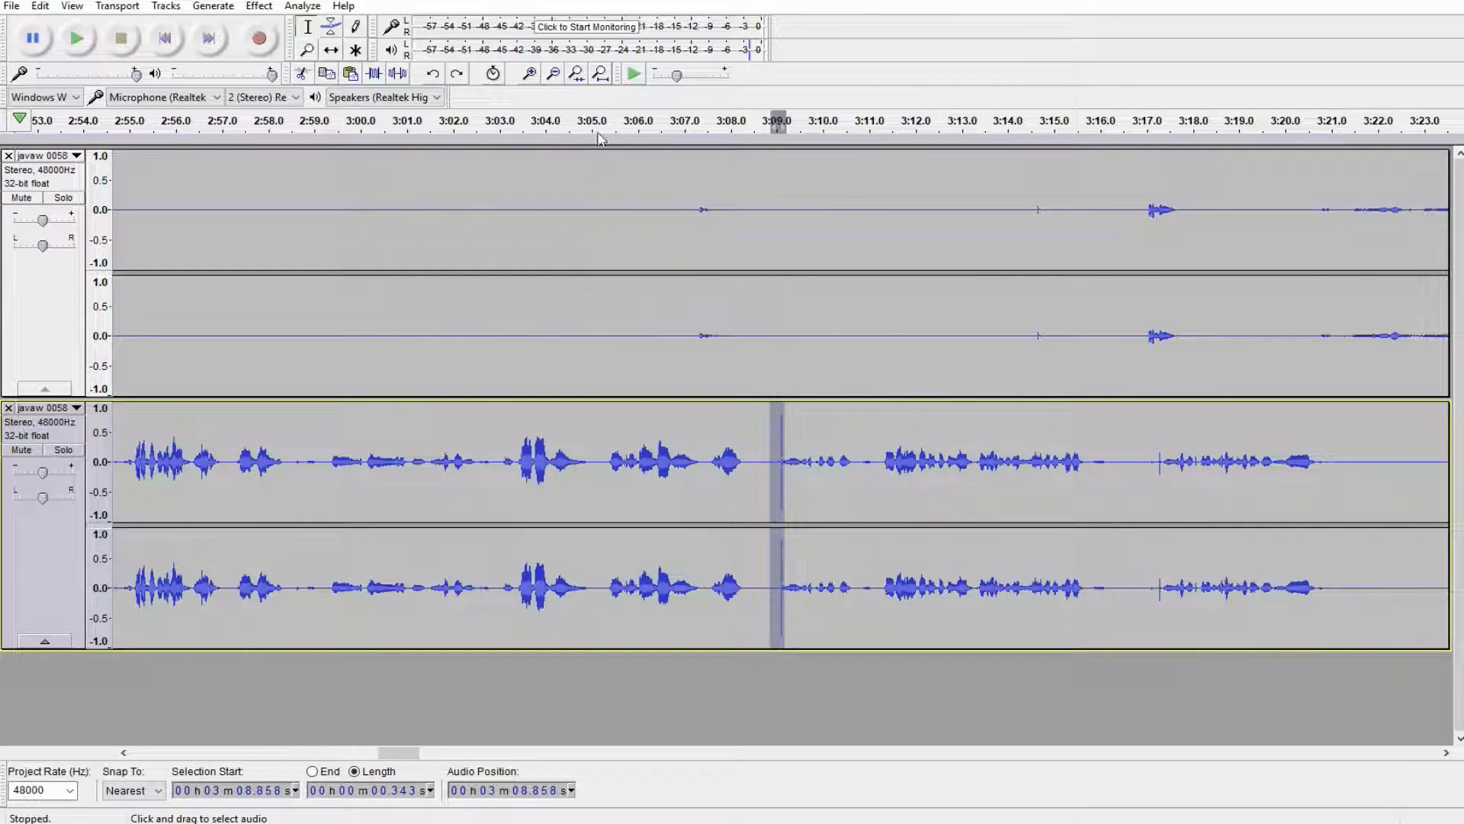
pyautogui.click(554, 77)
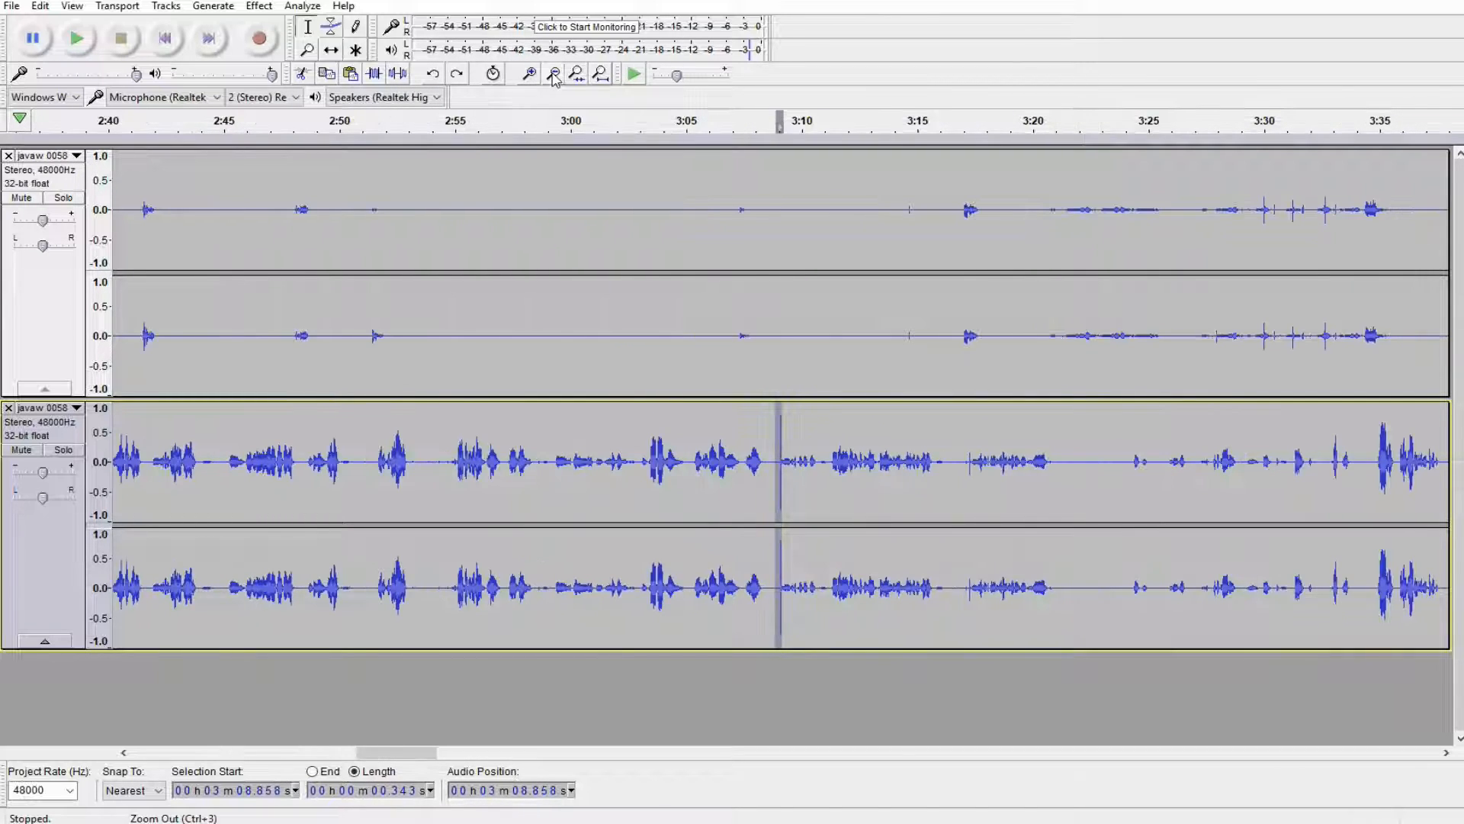
pyautogui.click(555, 78)
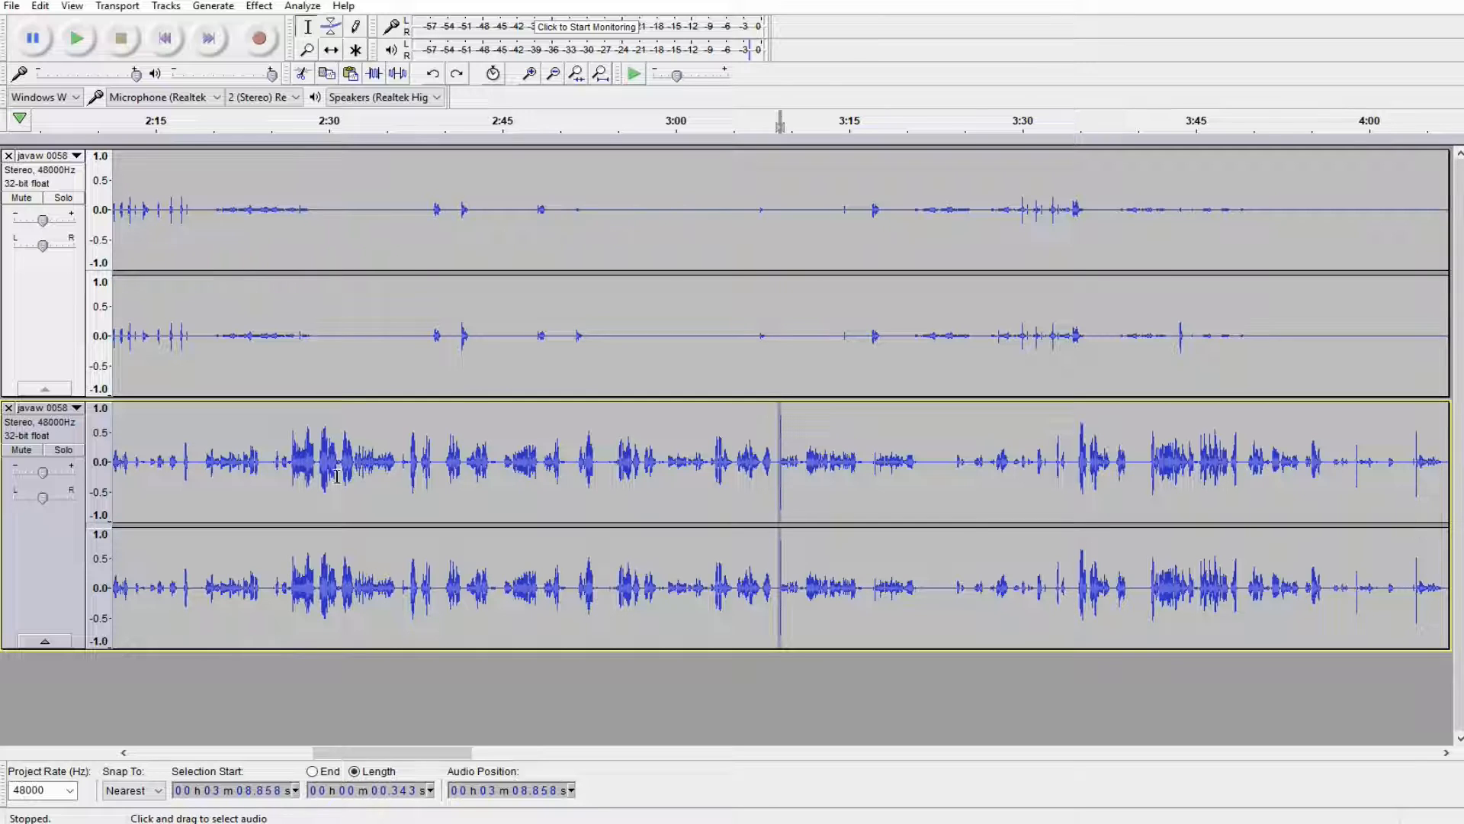
pyautogui.click(259, 6)
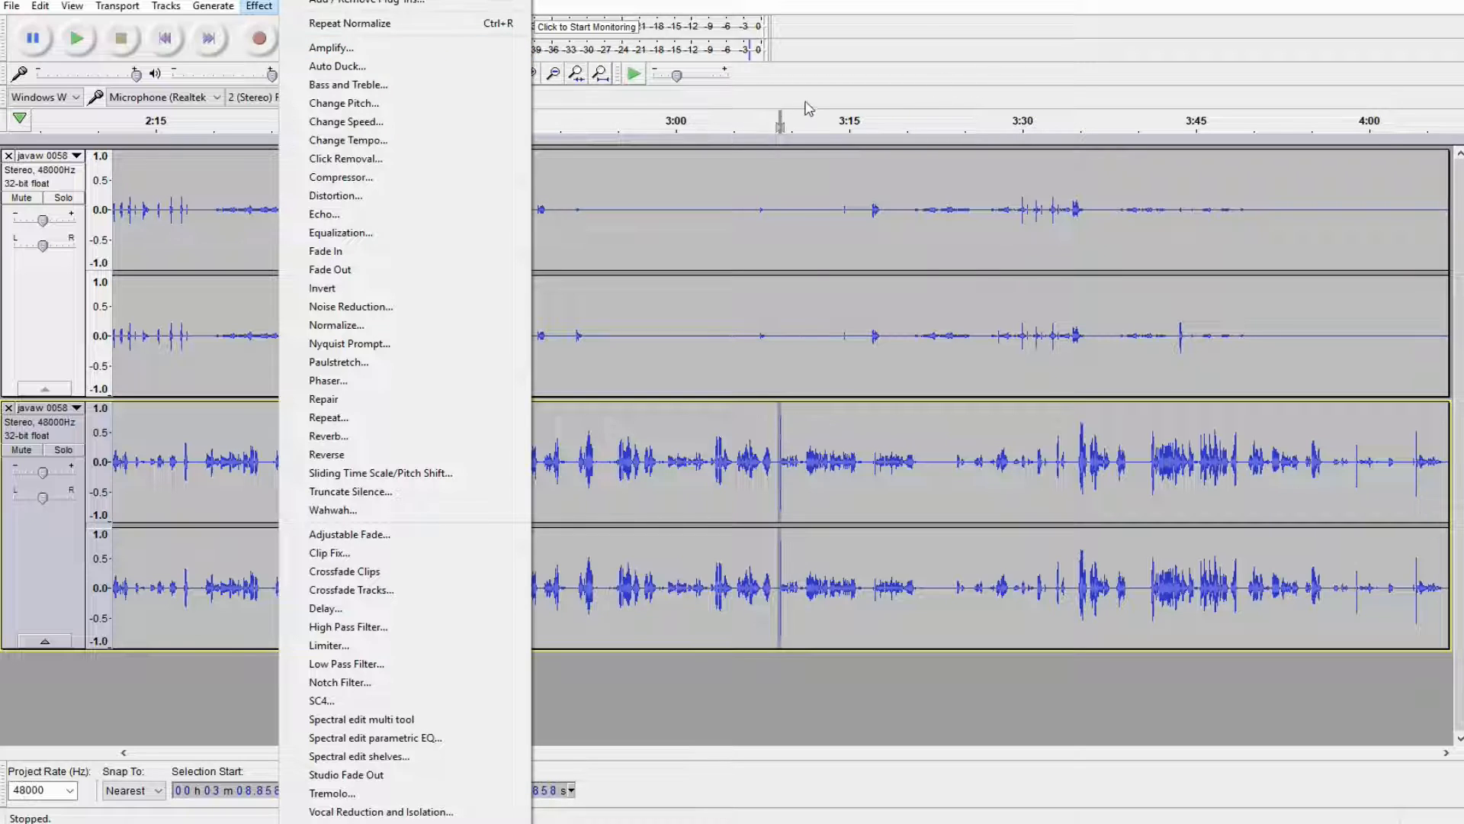
pyautogui.click(807, 107)
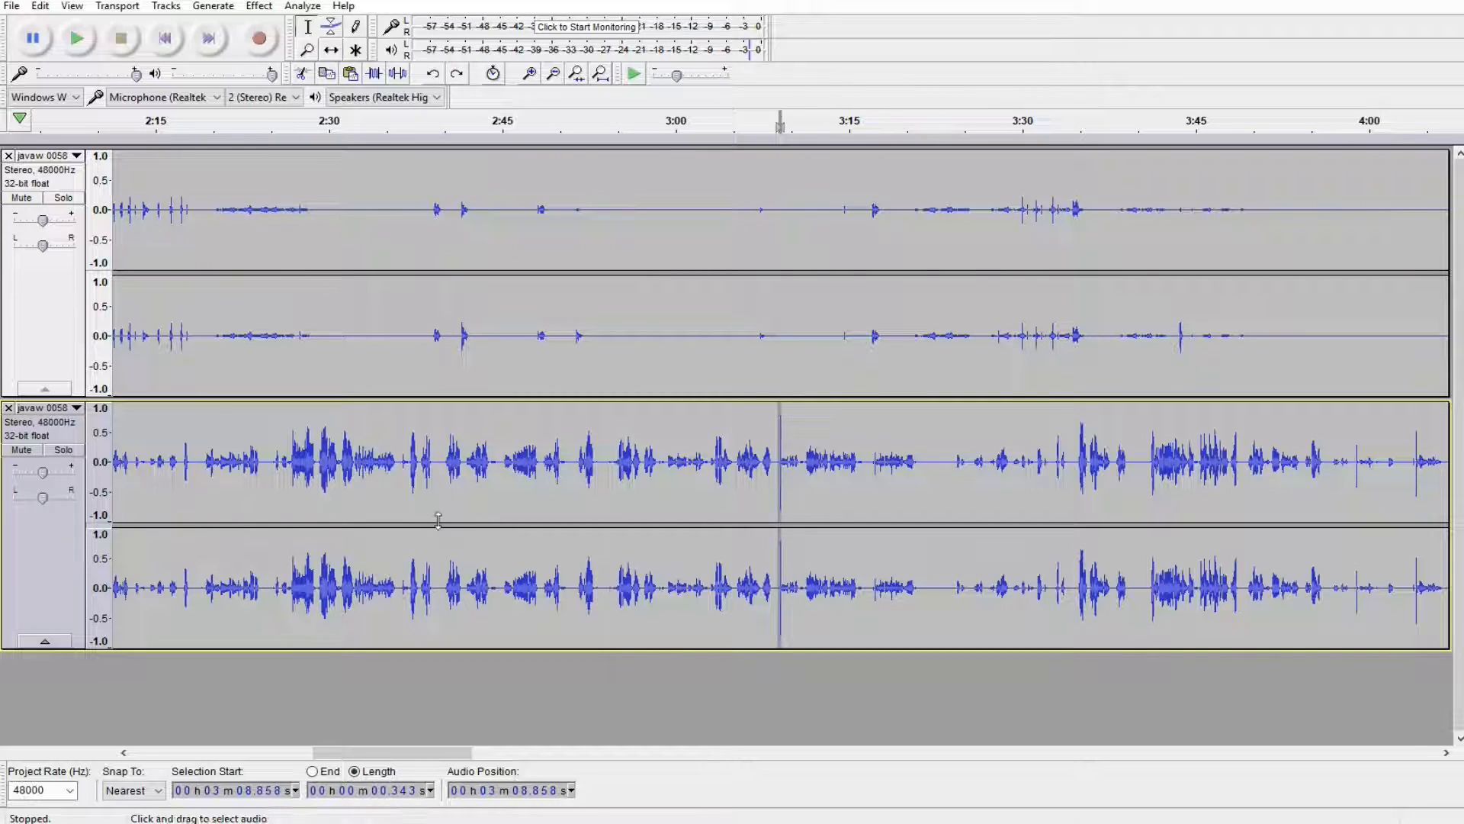
# Apply Auto Duck to the whole upper track with a -10 dB duck amount, 0.5 s outer fades and a -10 dB threshold
pyautogui.moveTo(424, 753); pyautogui.dragTo(122, 766)
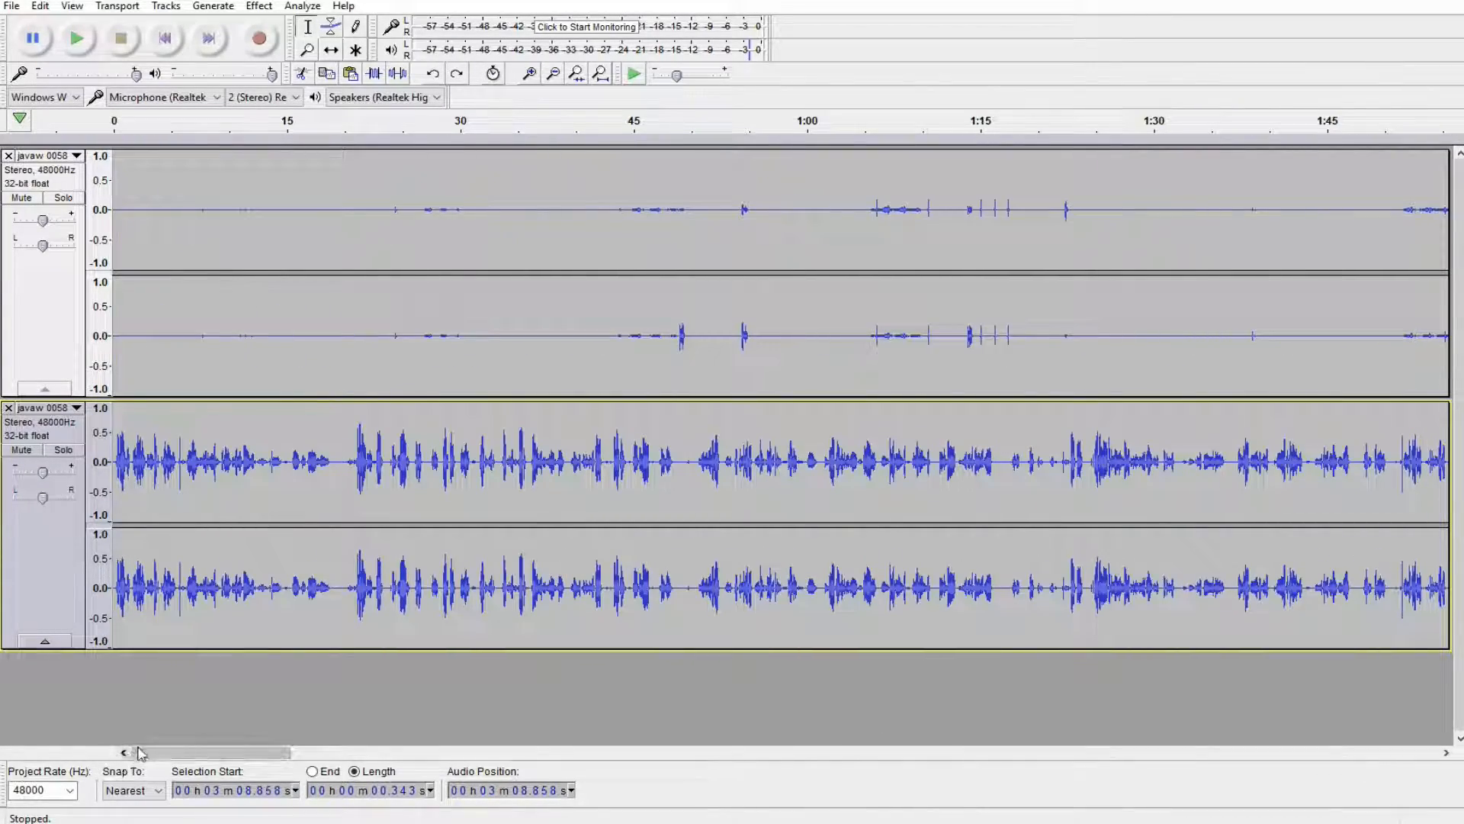
pyautogui.click(43, 299)
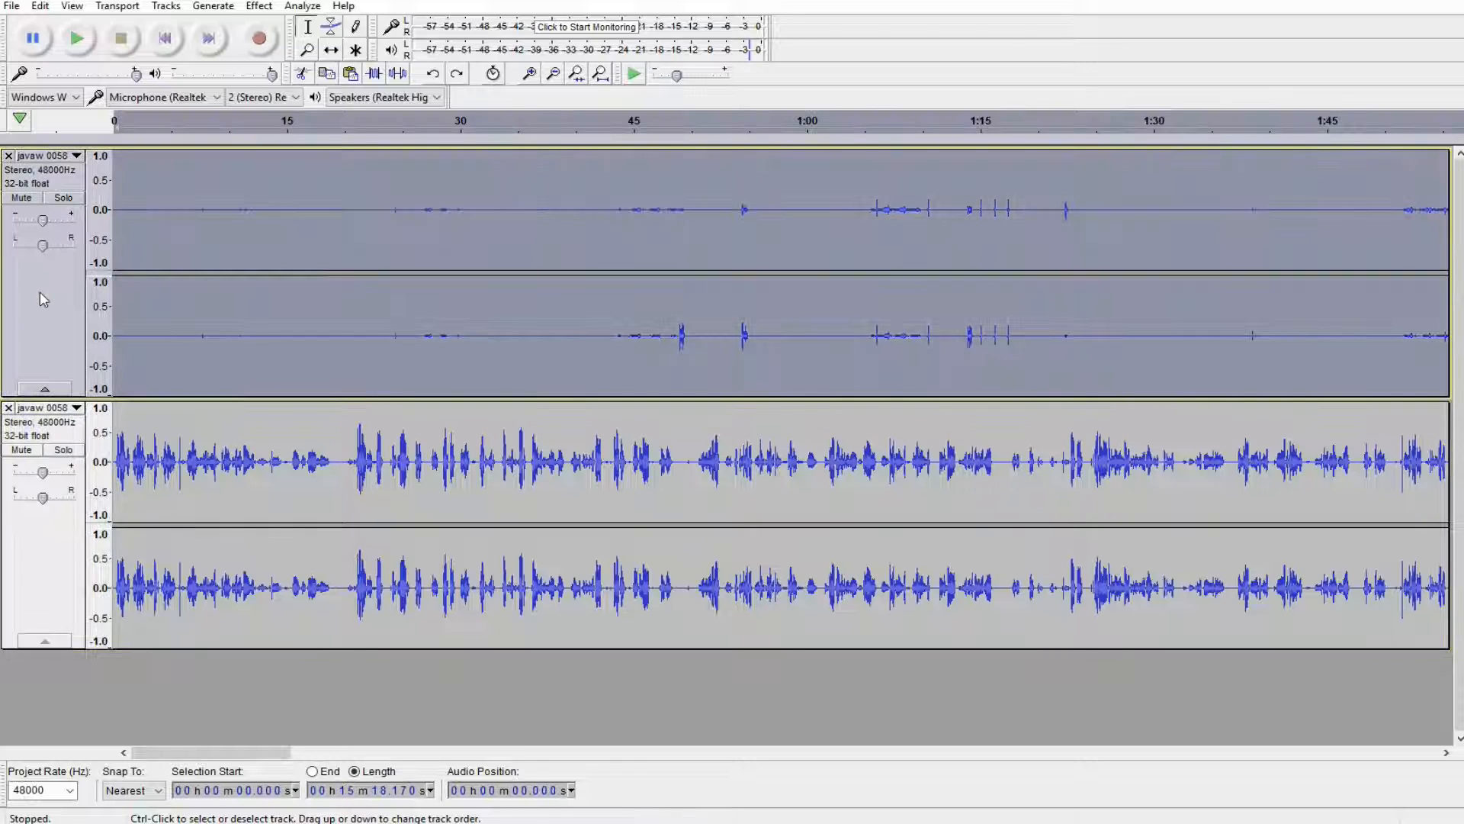
pyautogui.click(258, 6)
pyautogui.click(335, 66)
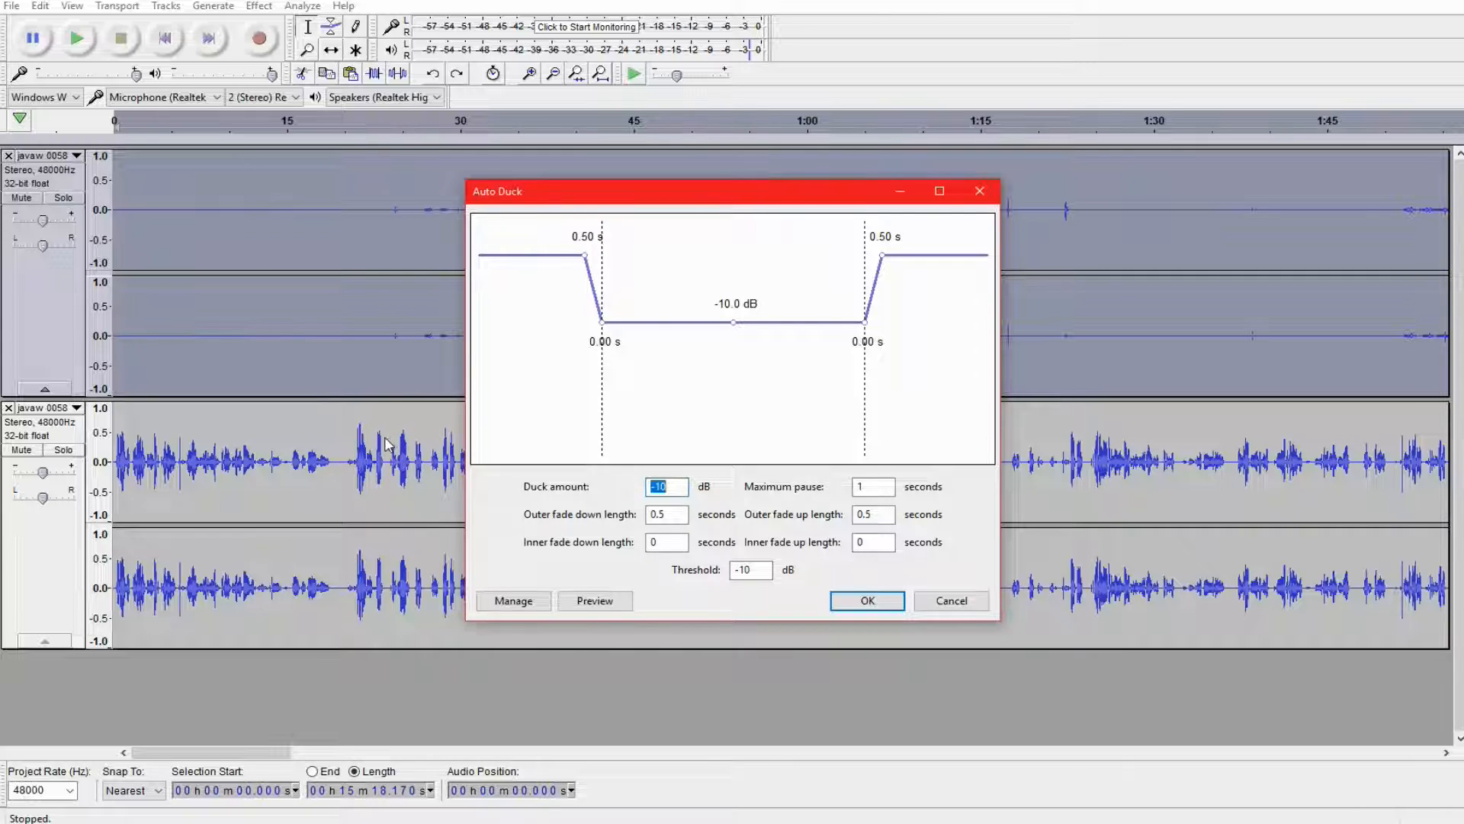
pyautogui.click(867, 600)
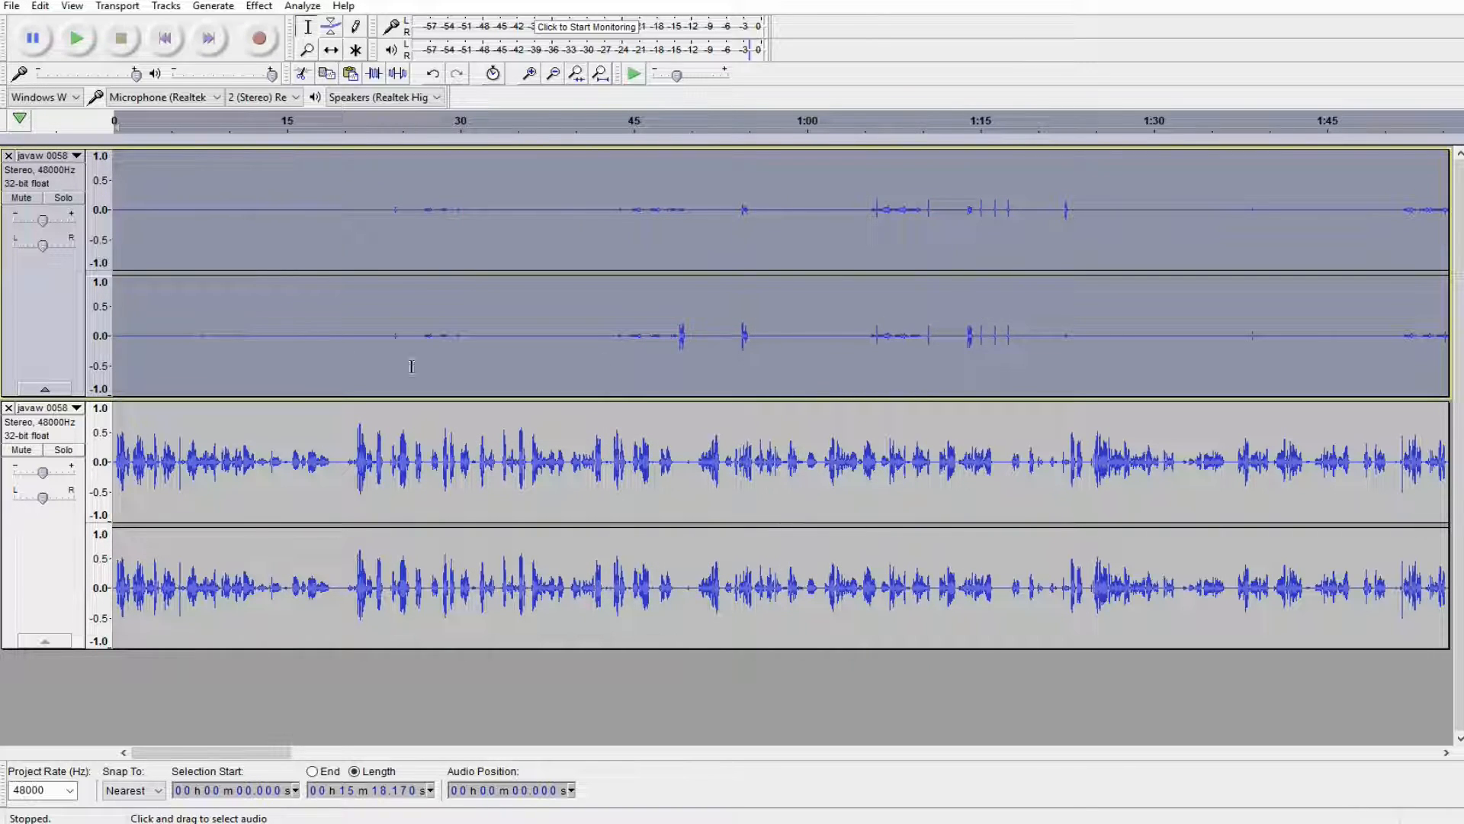
# Export the audio to the Videos folder as TQFSPT1, a 16-bit PCM WAV, replacing the existing file and leaving metadata tags blank
pyautogui.click(11, 5)
pyautogui.moveTo(40, 5)
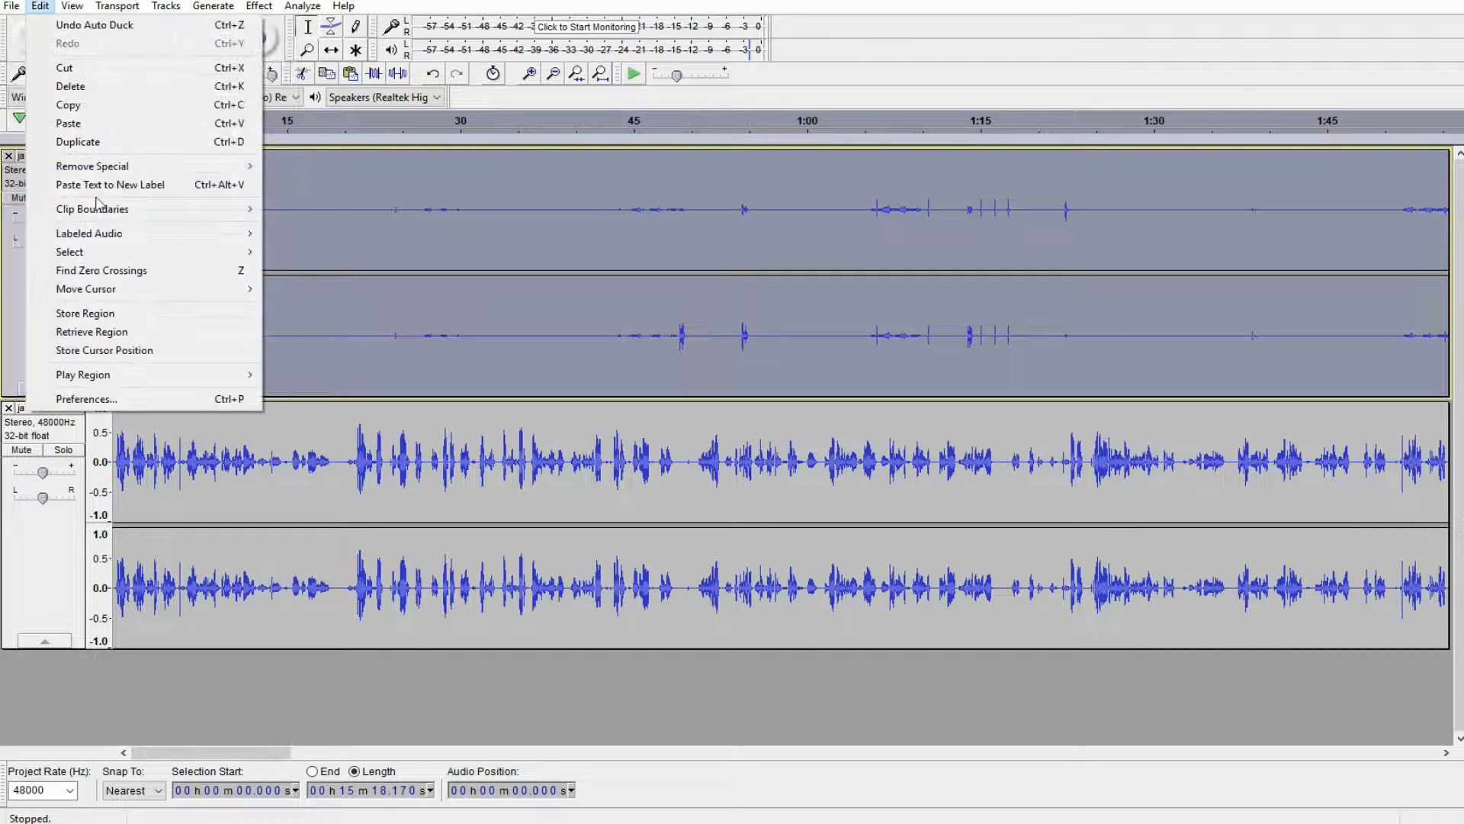
pyautogui.click(35, 236)
pyautogui.scroll(-2, 174, 213)
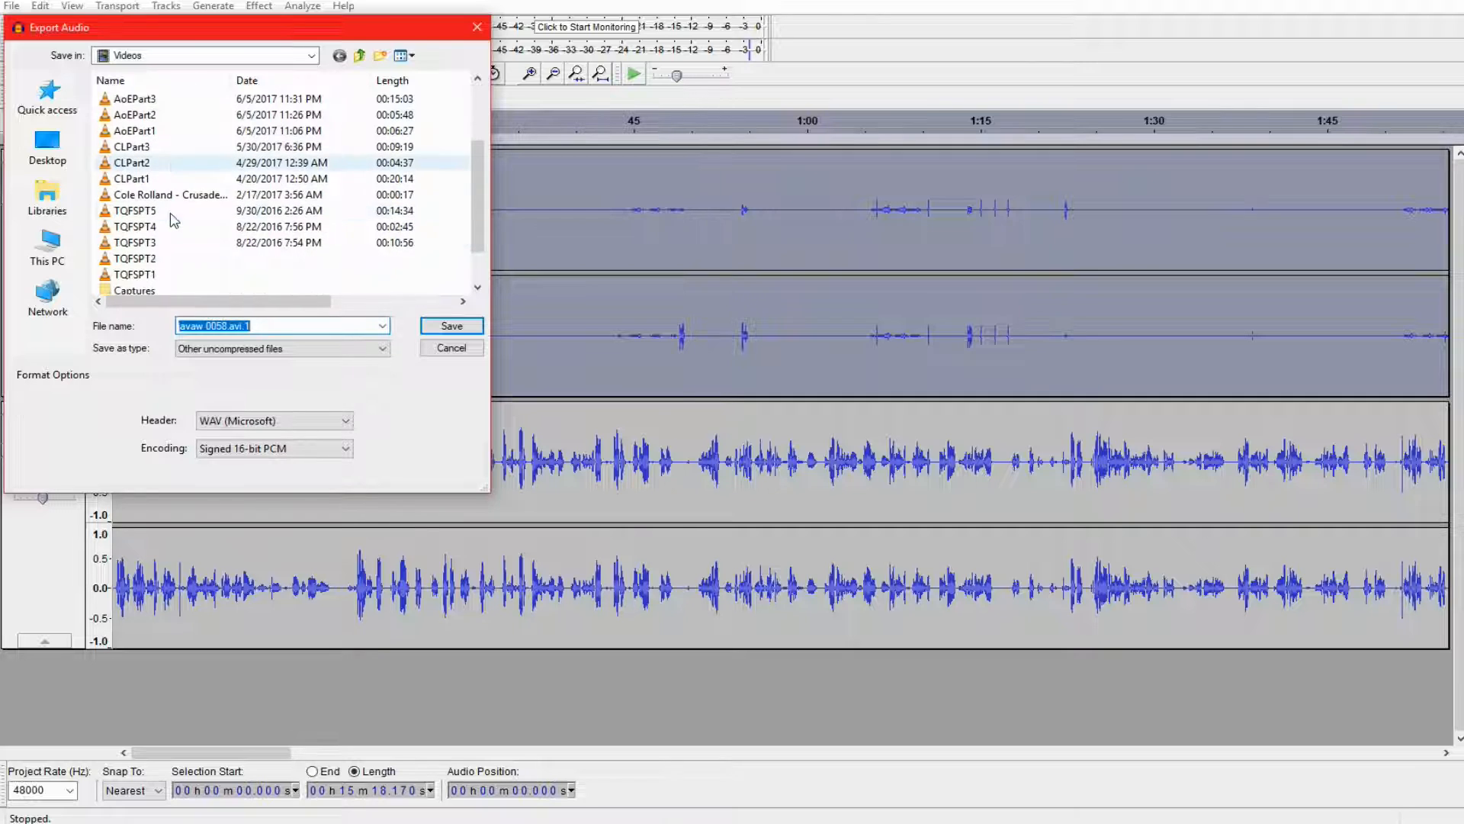
pyautogui.click(136, 275)
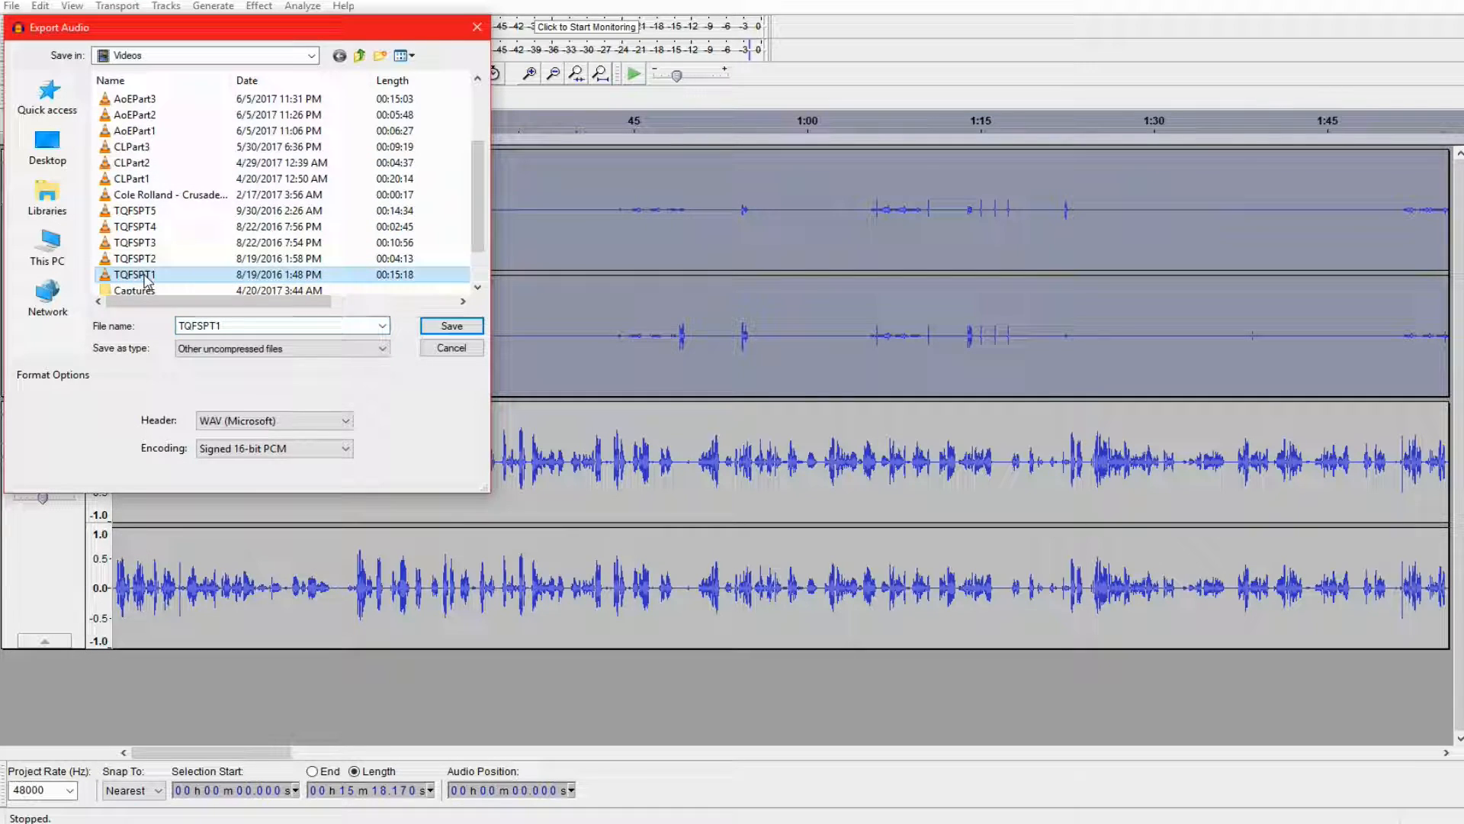
pyautogui.click(450, 326)
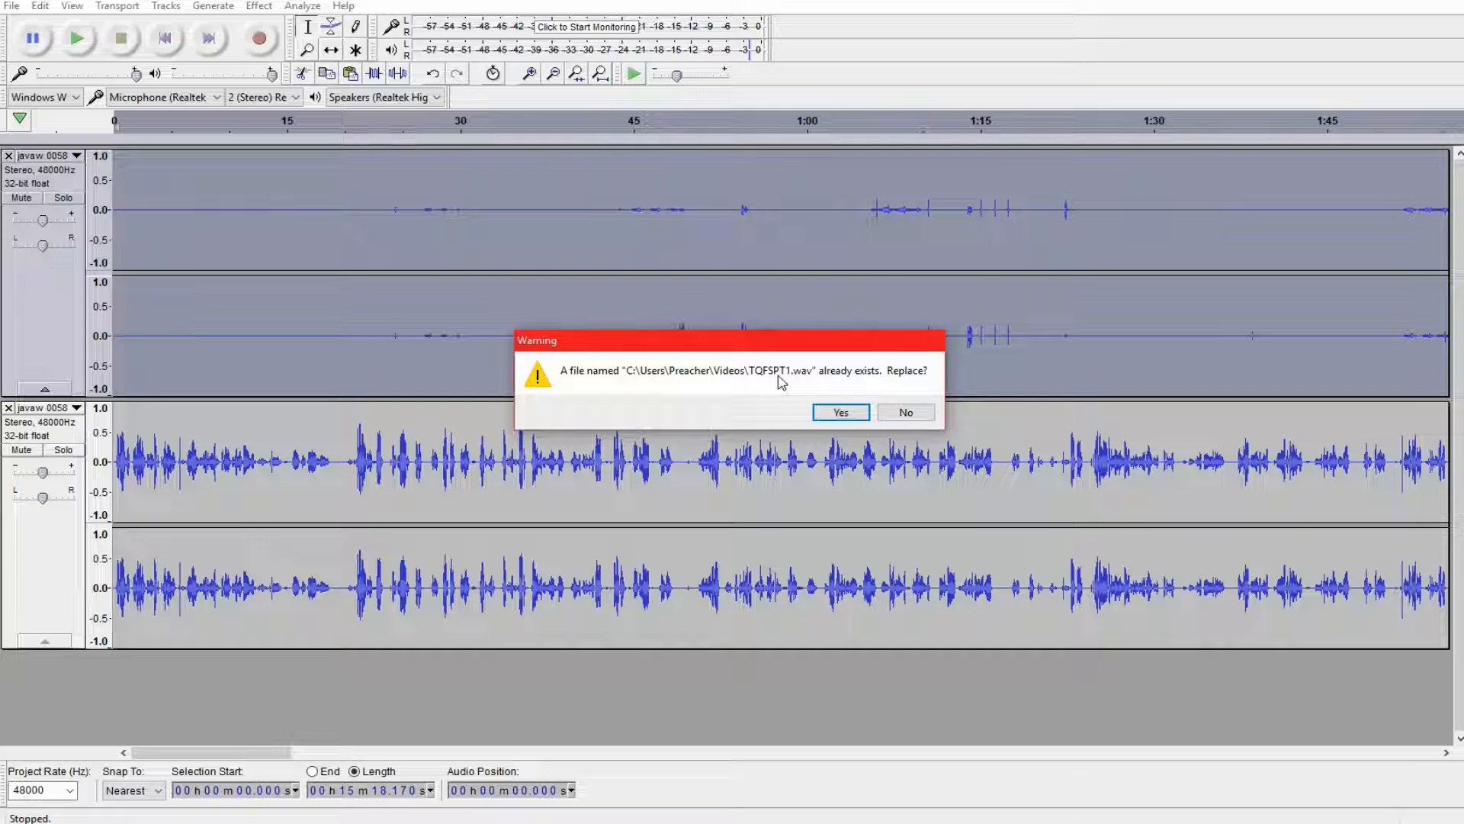
pyautogui.click(840, 413)
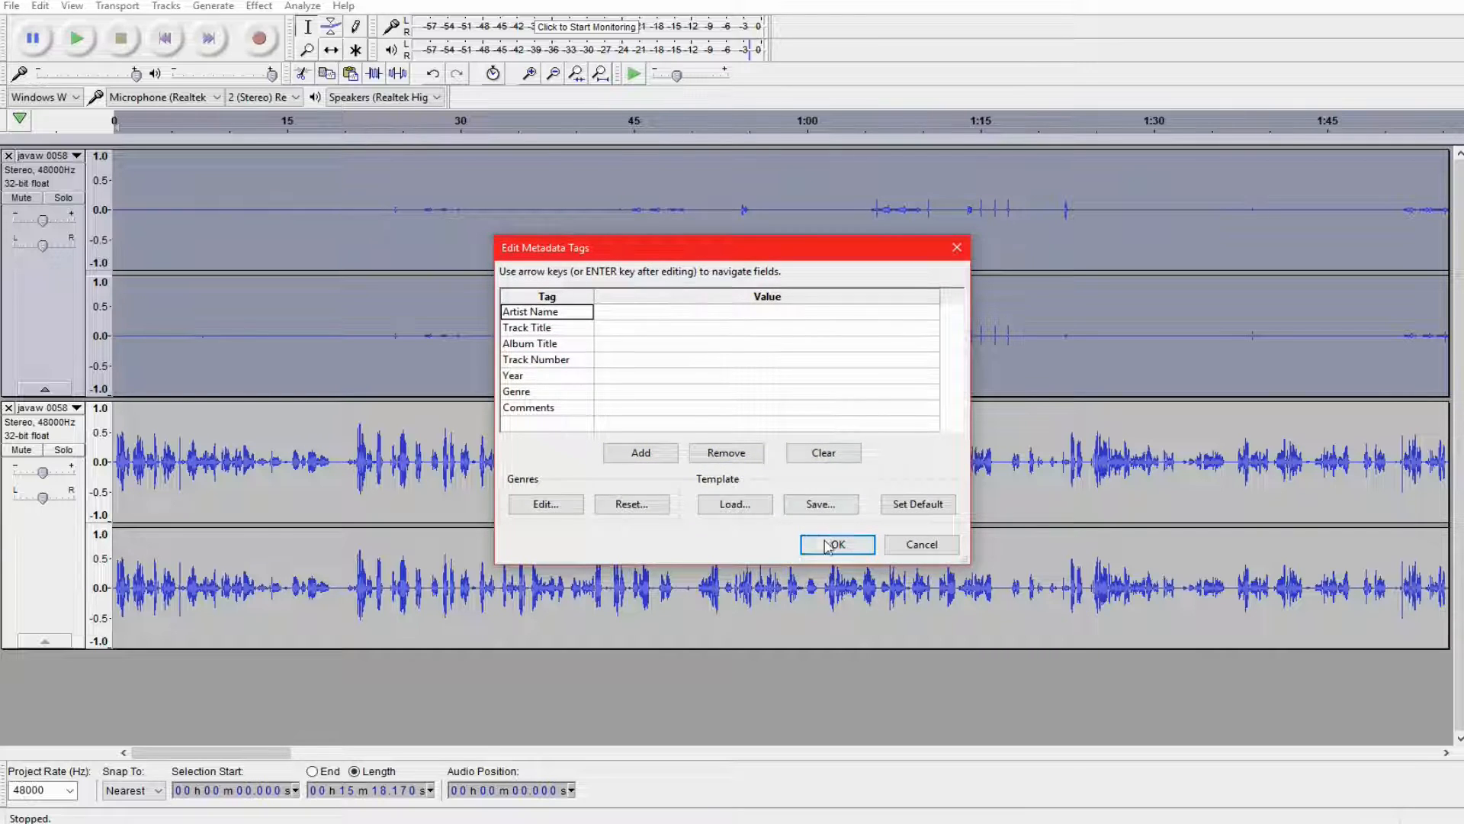
pyautogui.click(827, 541)
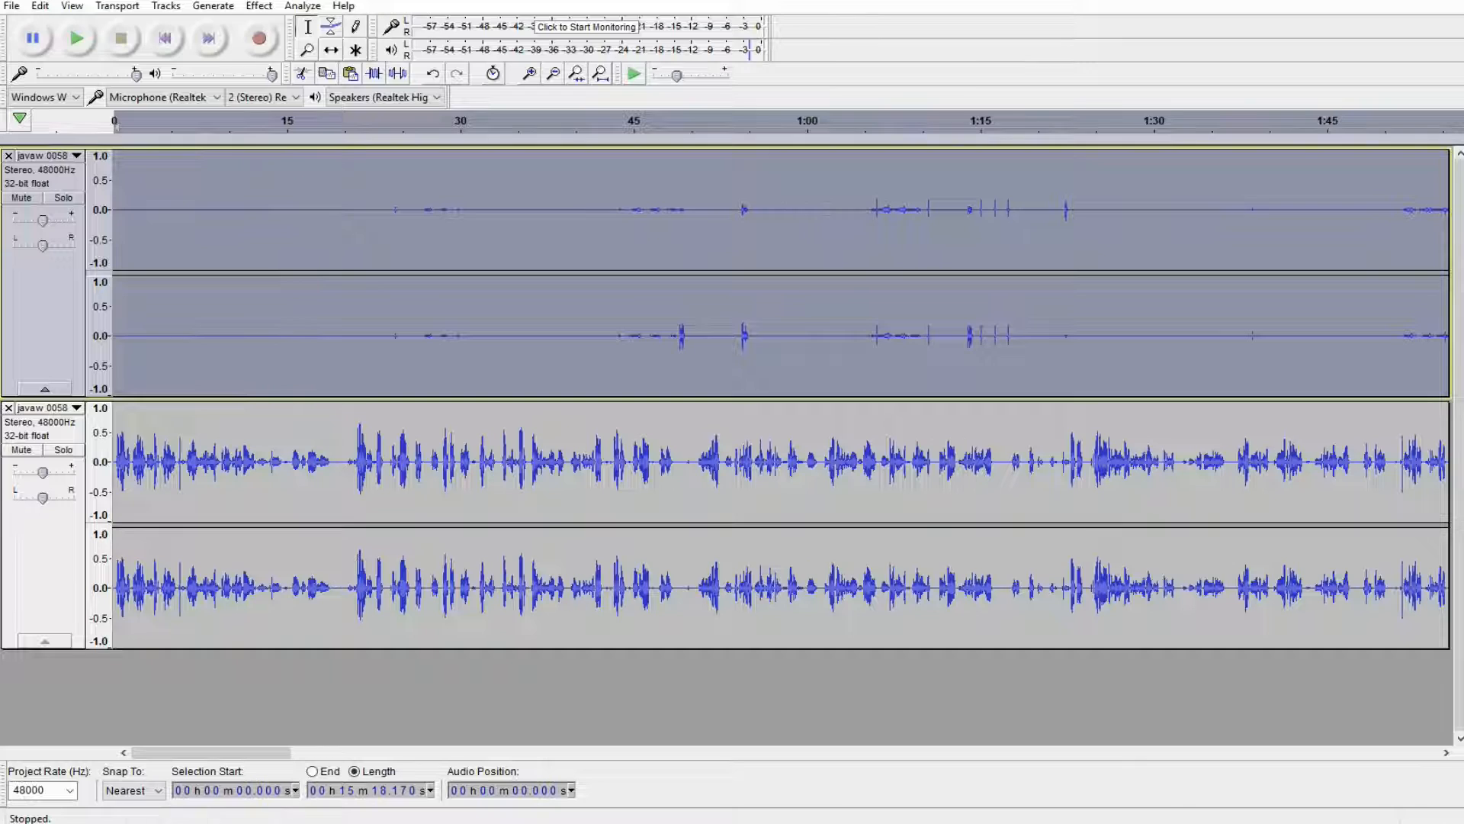
# Select about 0.76 s of quiet background near 0:49 in the lower track and locate the Noise Reduction effect
pyautogui.click(271, 13)
pyautogui.click(271, 13)
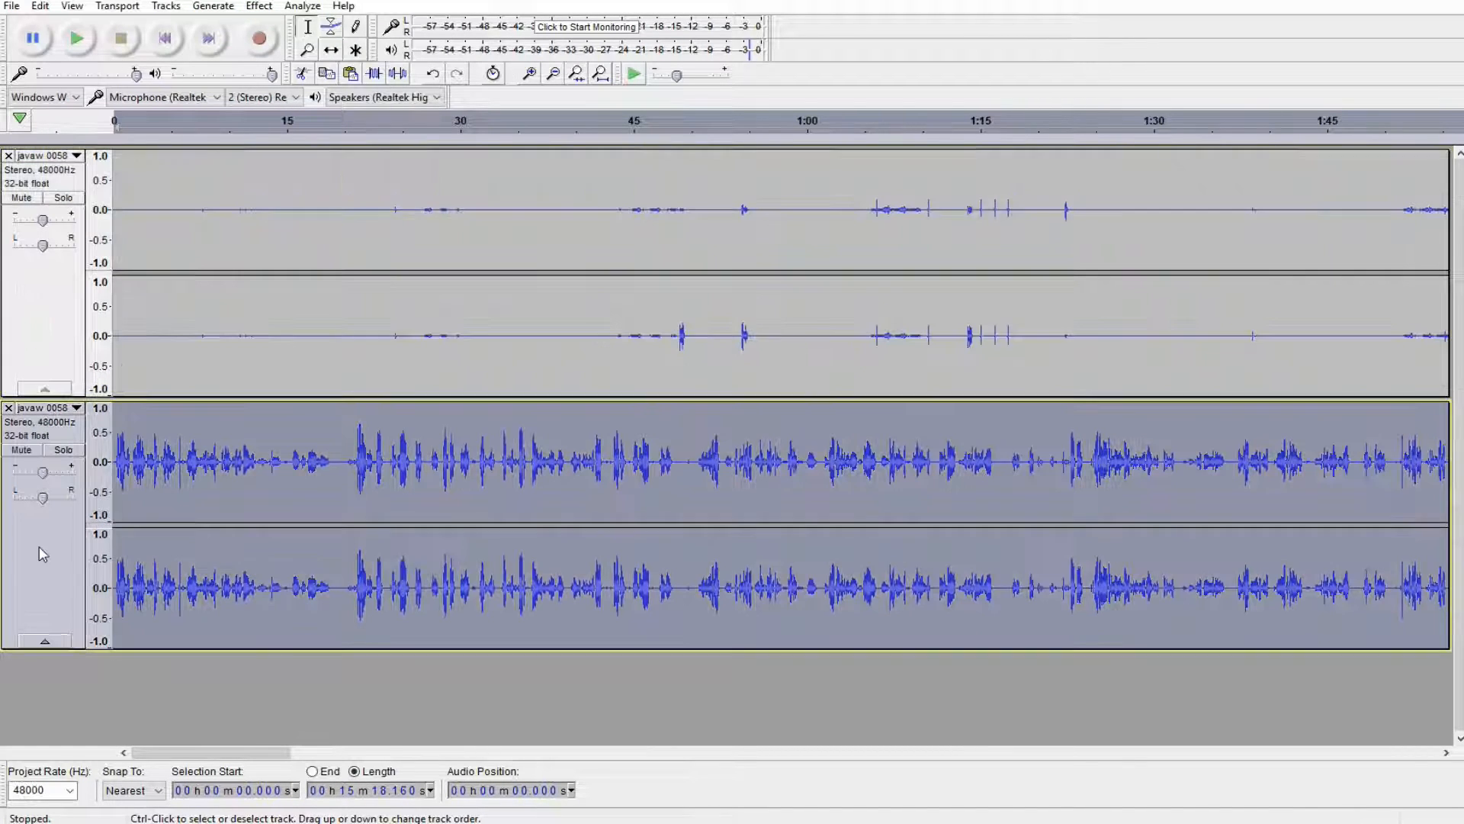
pyautogui.click(53, 553)
pyautogui.click(260, 6)
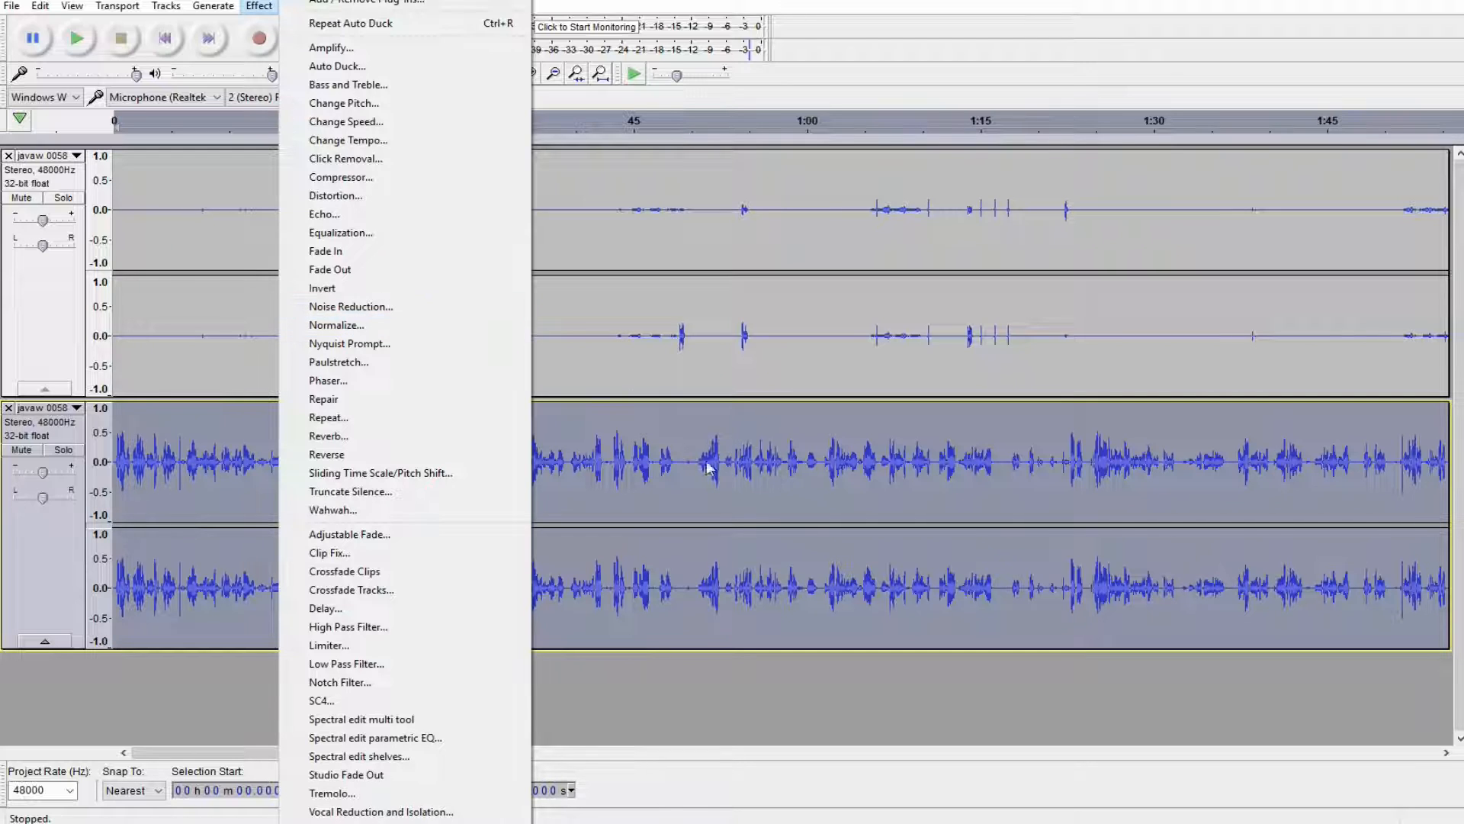
pyautogui.click(680, 457)
pyautogui.moveTo(679, 457); pyautogui.dragTo(687, 461)
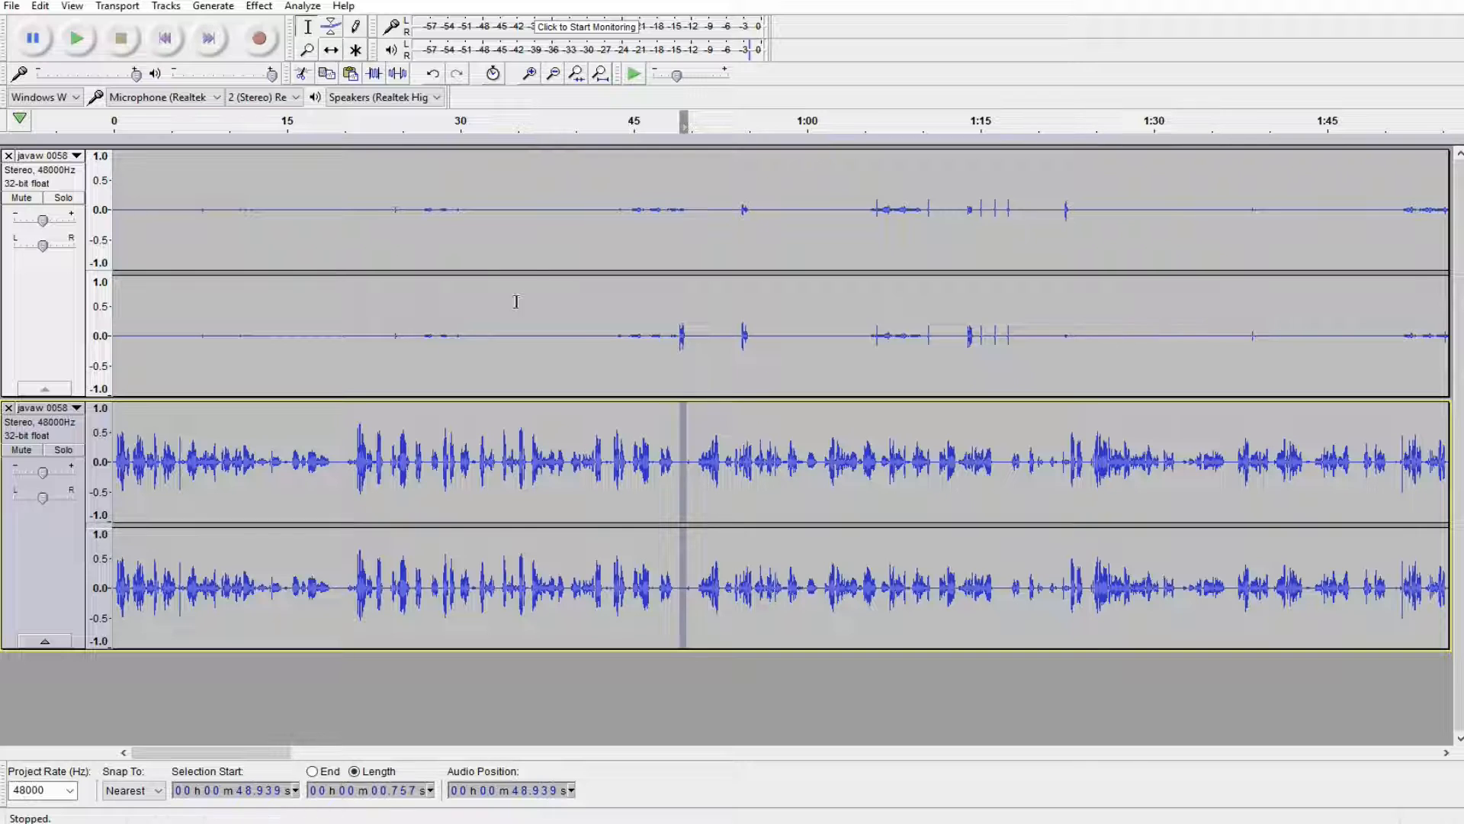
pyautogui.click(272, 6)
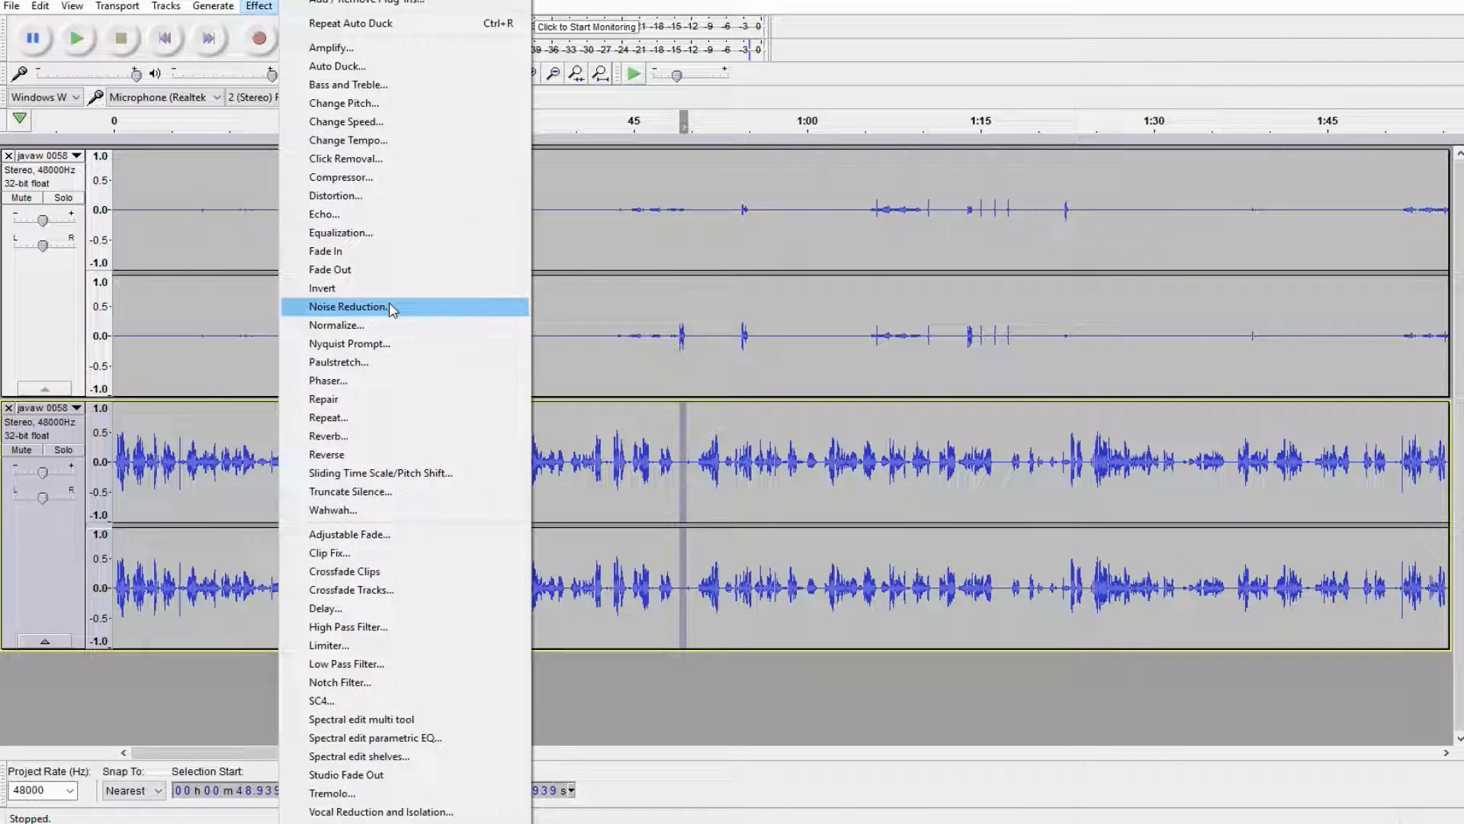
# Select the whole lower track and examine the Equalization settings and preset curves without applying them
pyautogui.click(43, 546)
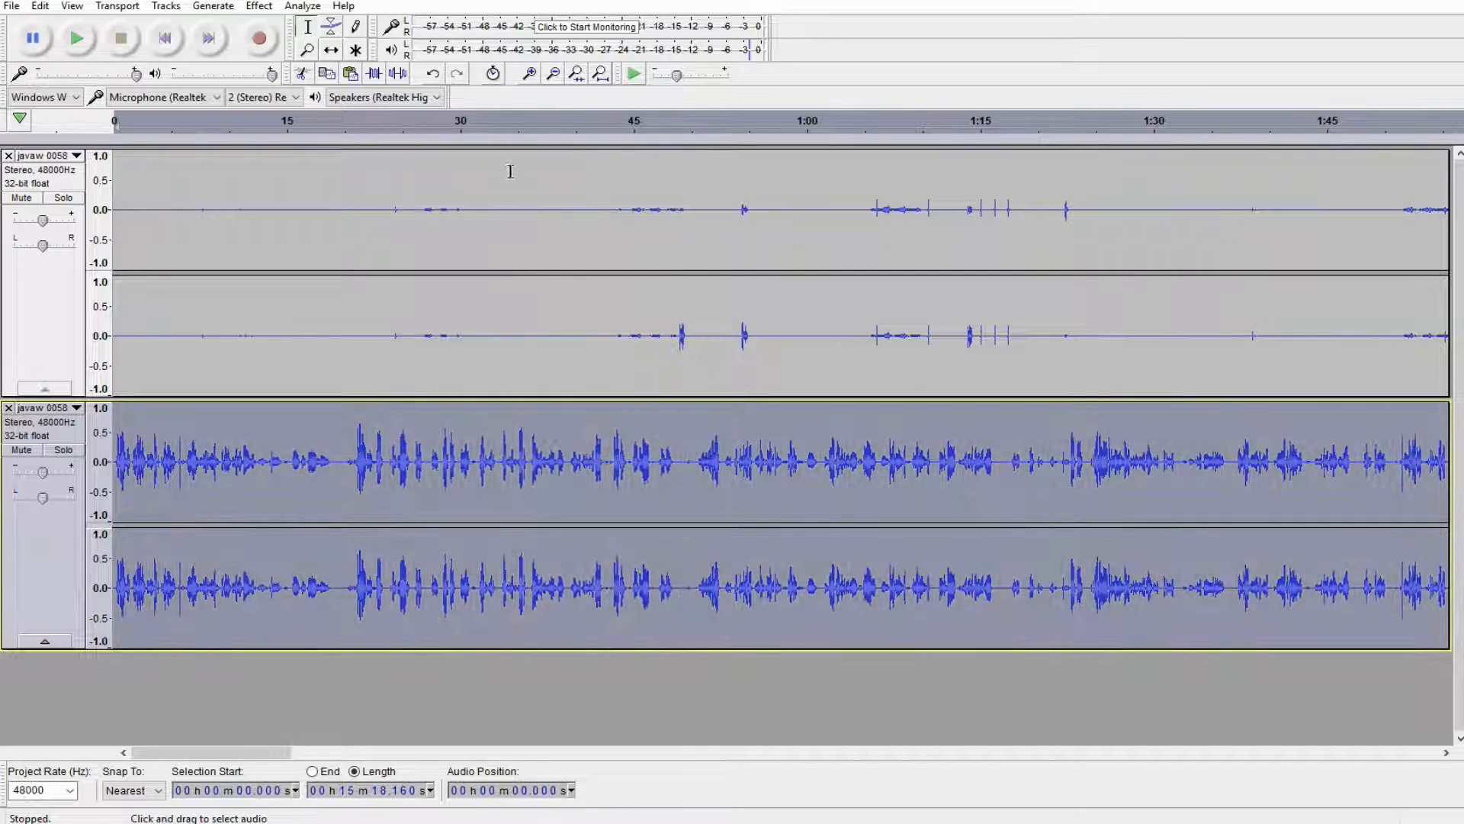
pyautogui.click(262, 6)
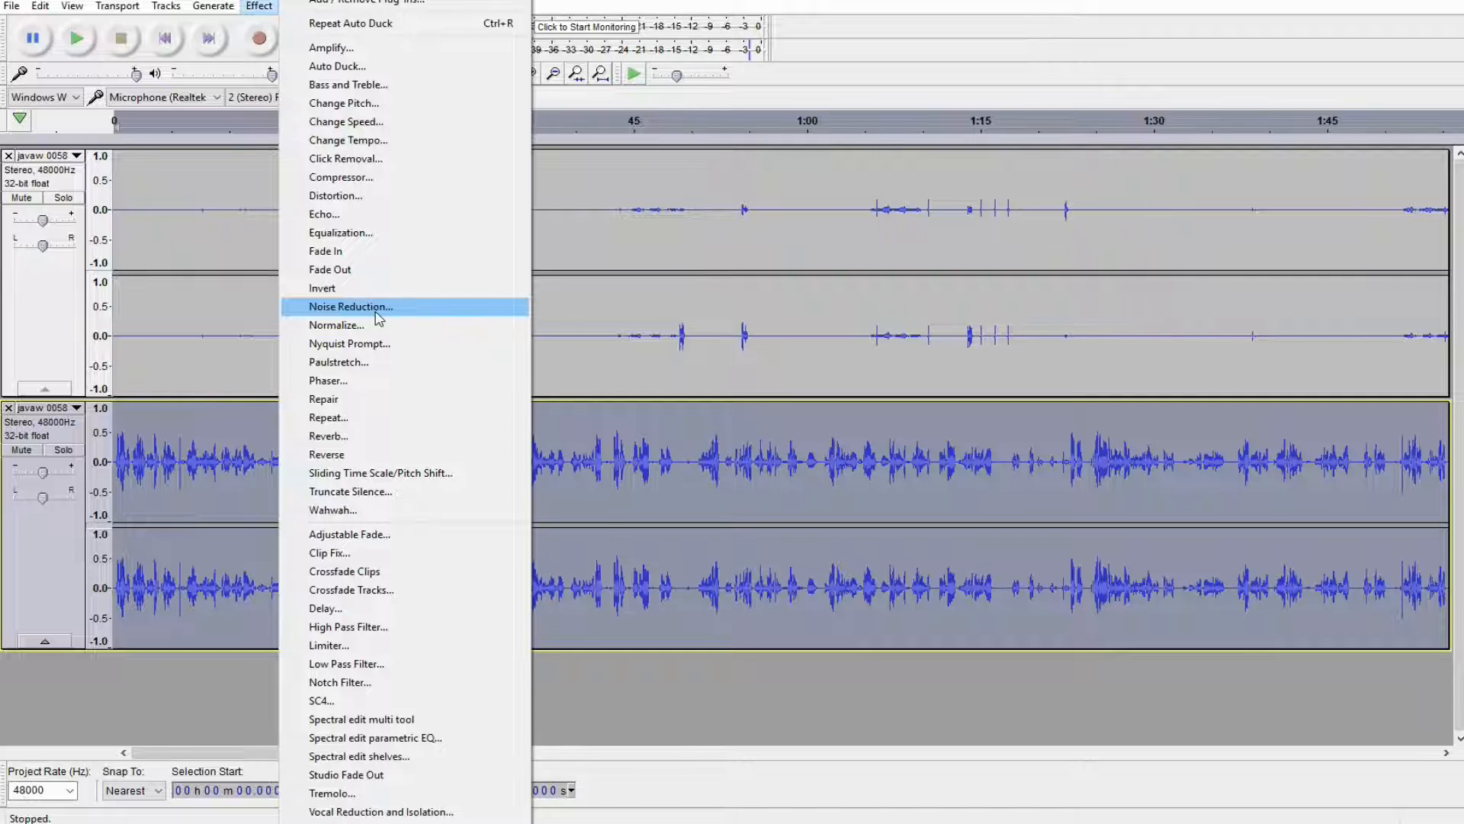
pyautogui.click(367, 234)
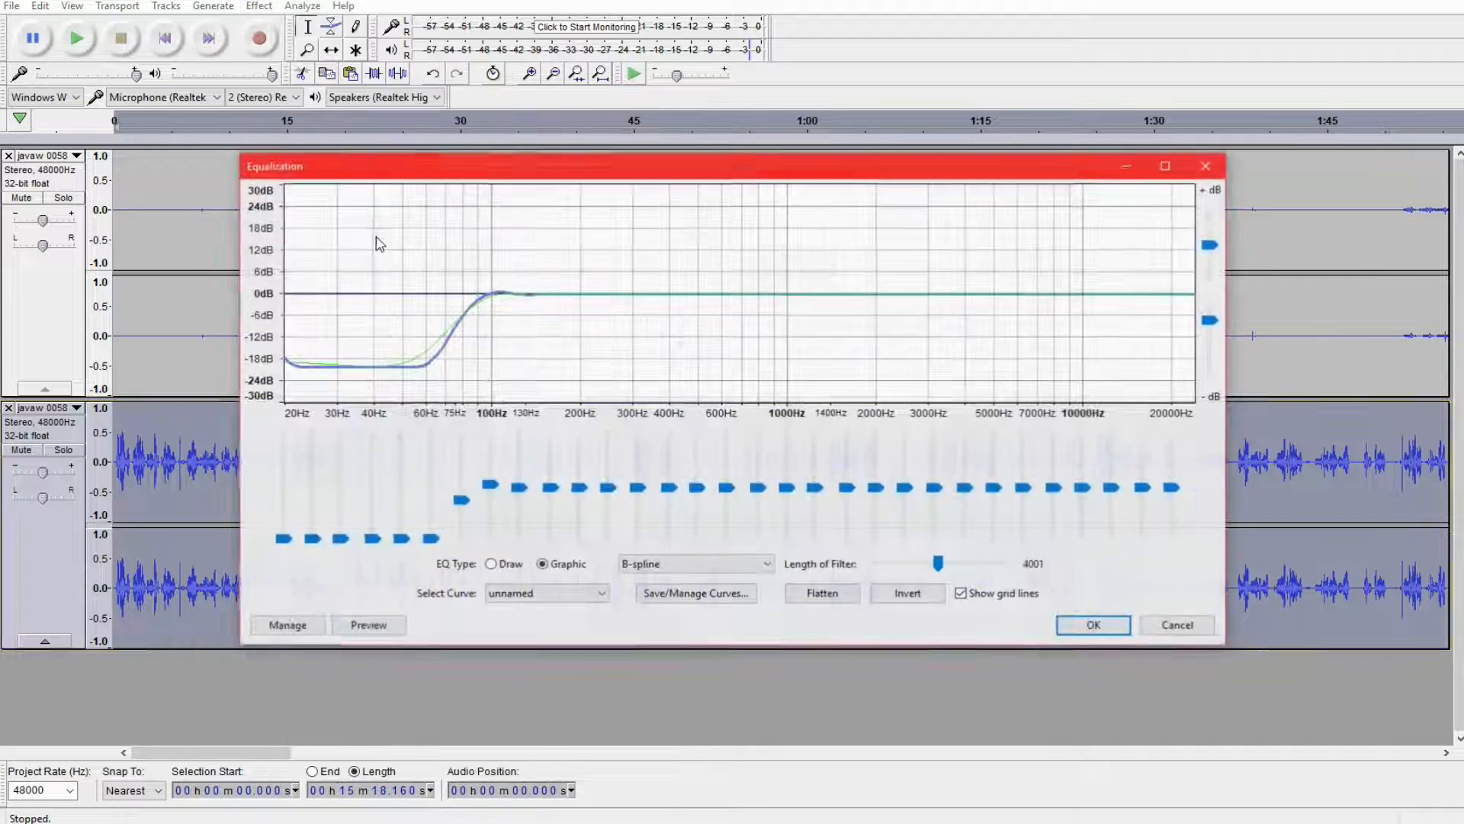
pyautogui.click(584, 596)
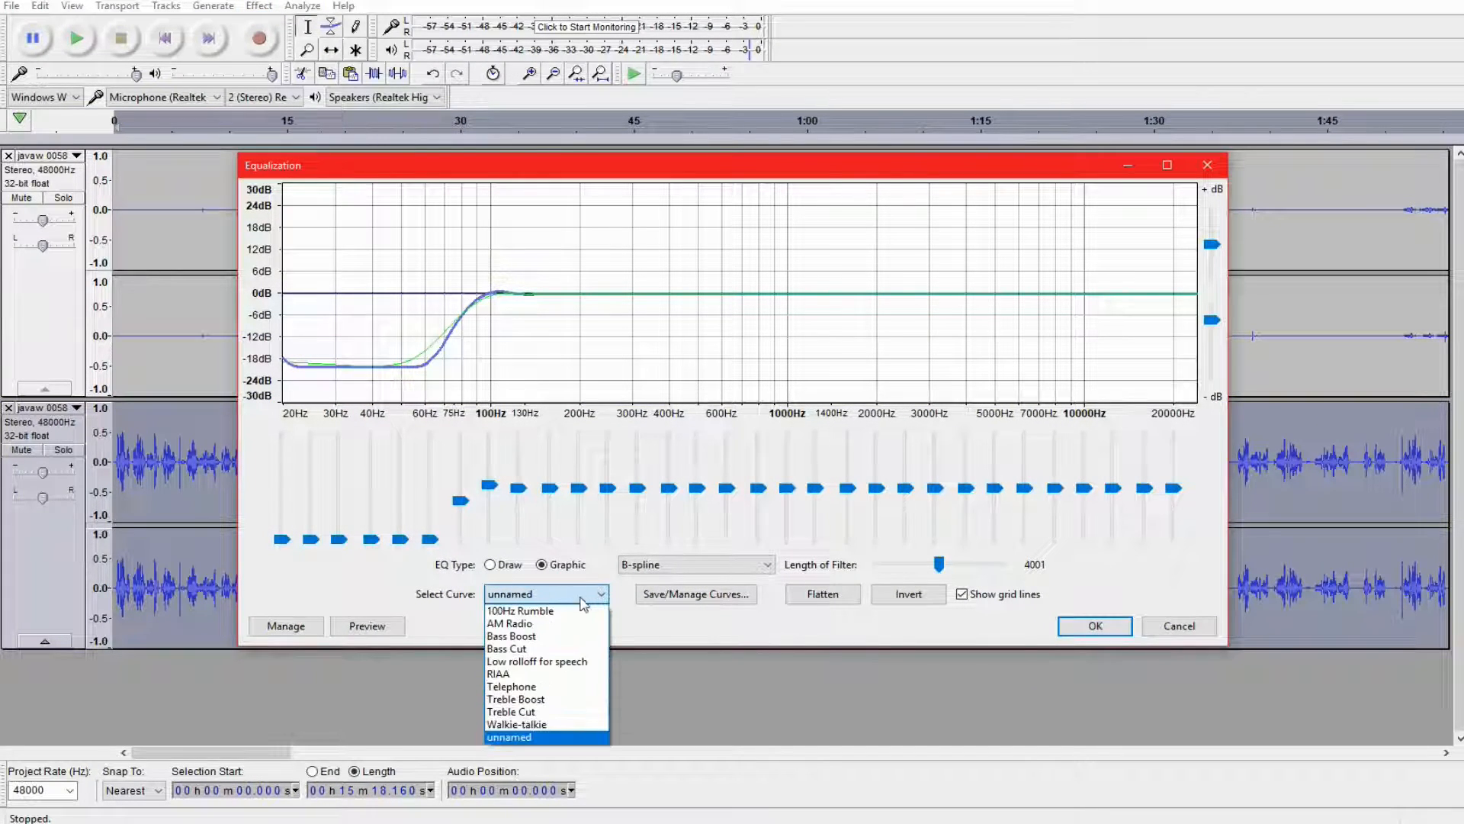
pyautogui.click(556, 662)
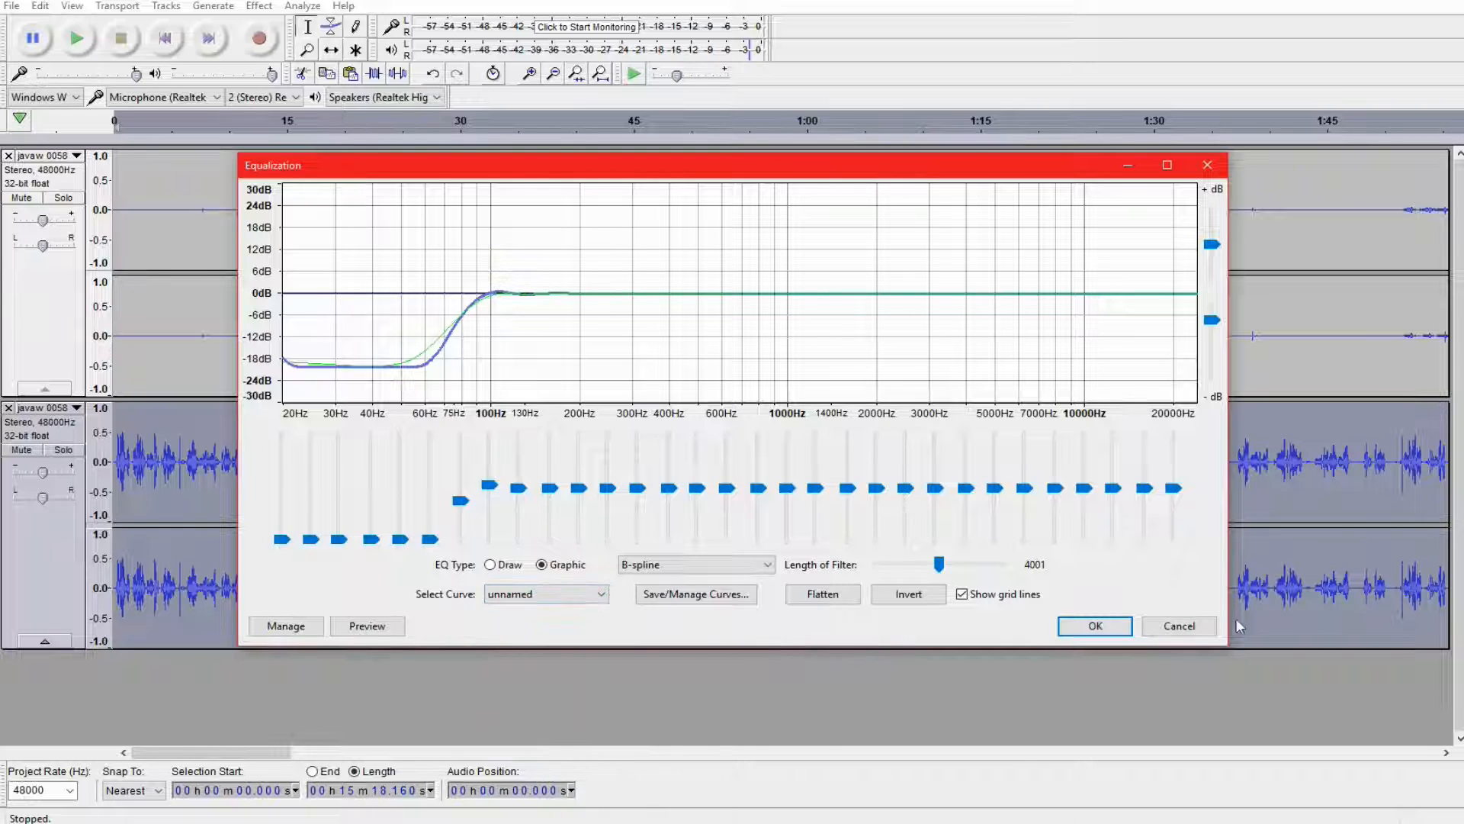
pyautogui.click(1185, 627)
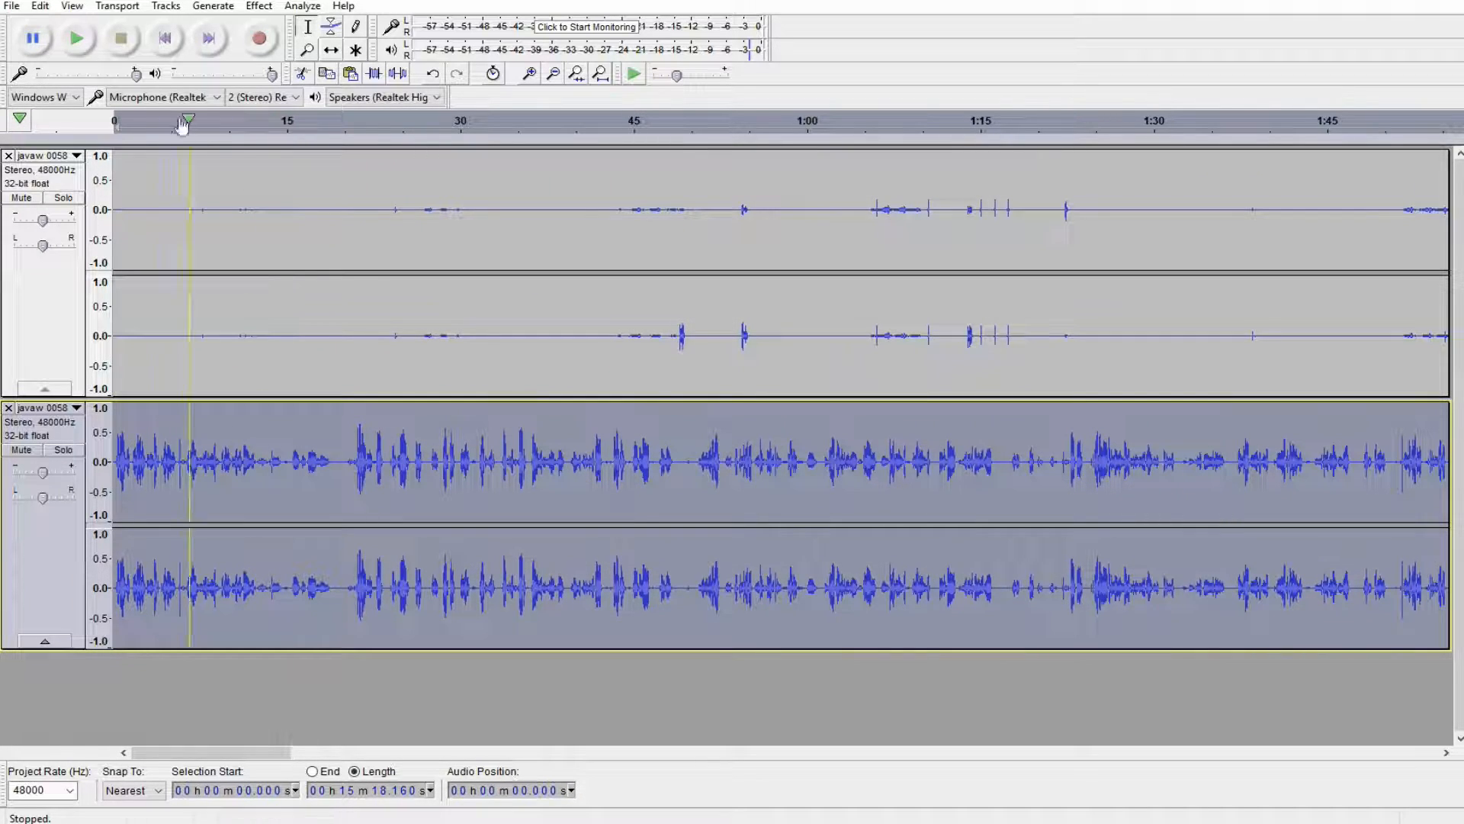
# Examine the Compressor settings for the lower track without applying them, and locate the Normalize effect
pyautogui.click(259, 6)
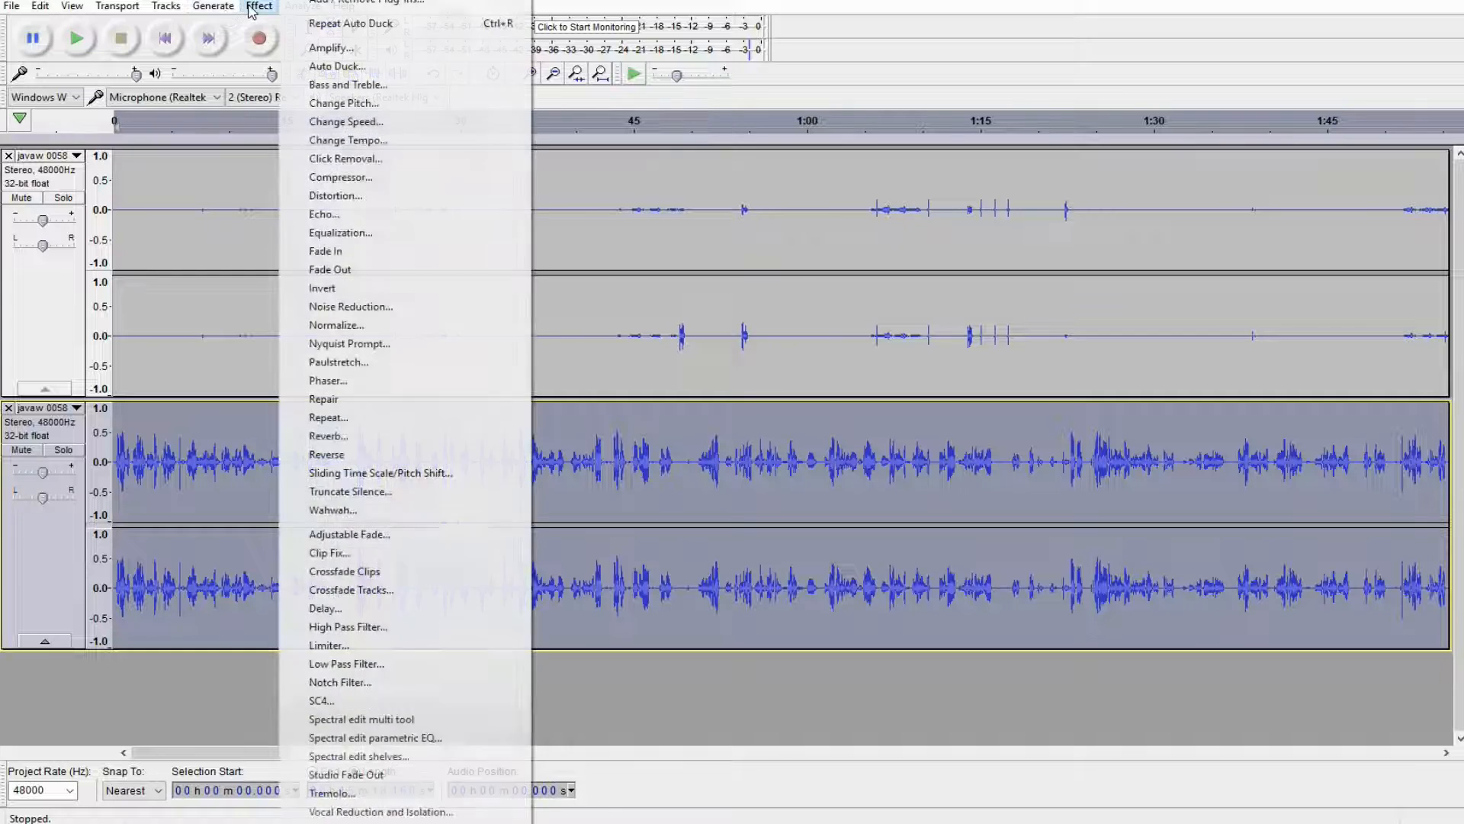
pyautogui.click(333, 177)
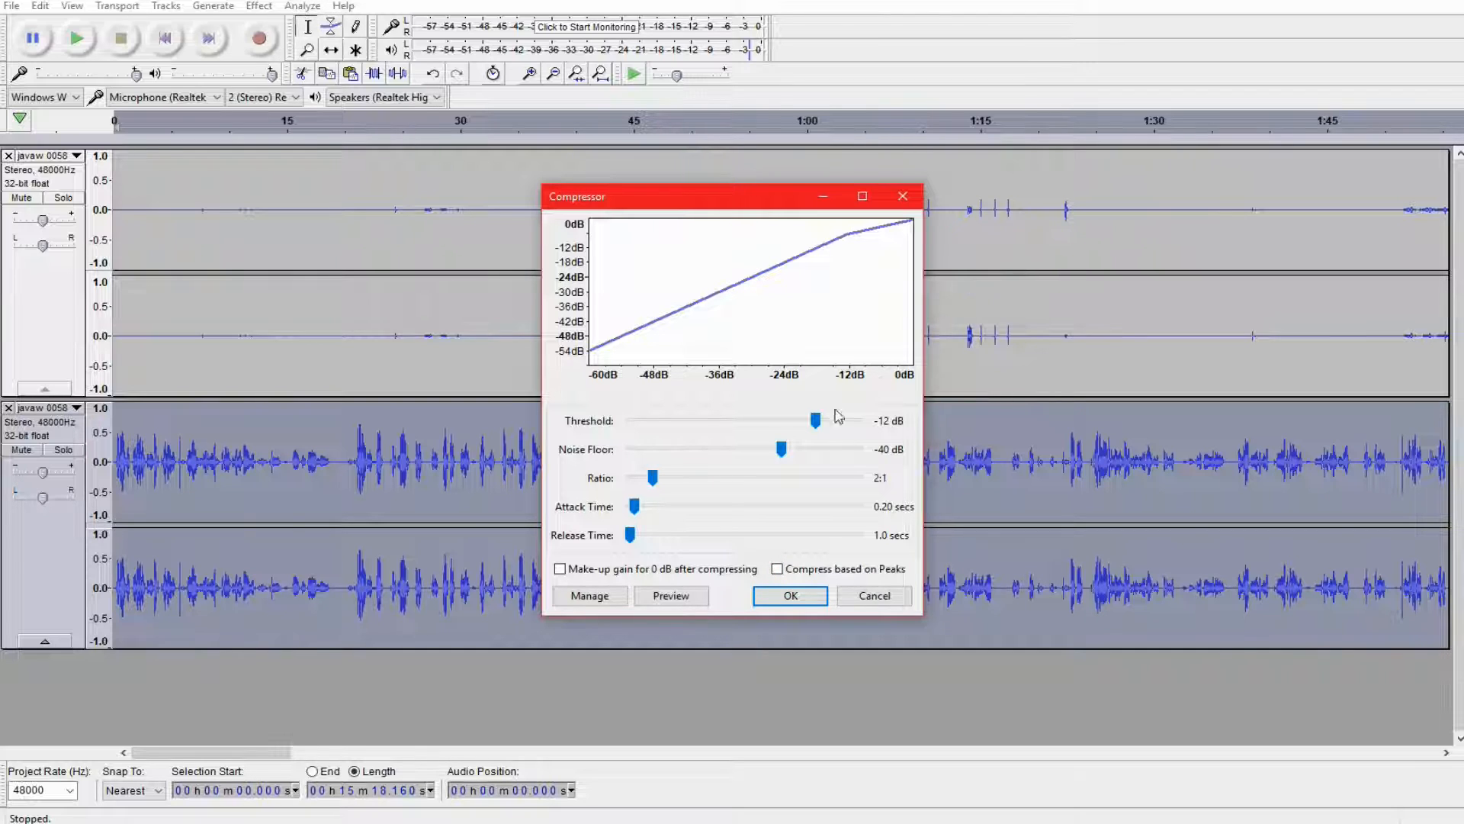
pyautogui.click(854, 597)
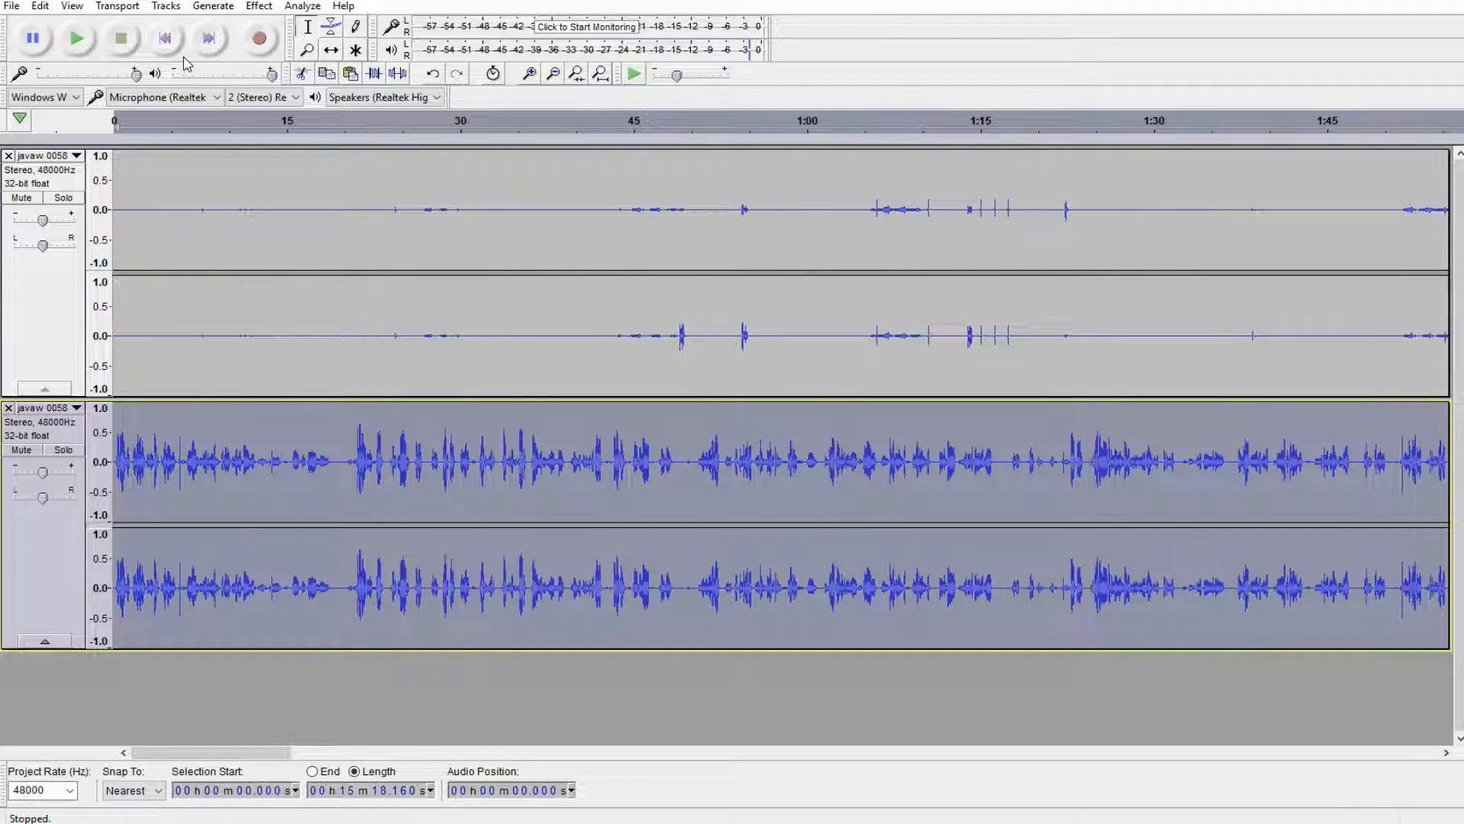
pyautogui.click(259, 6)
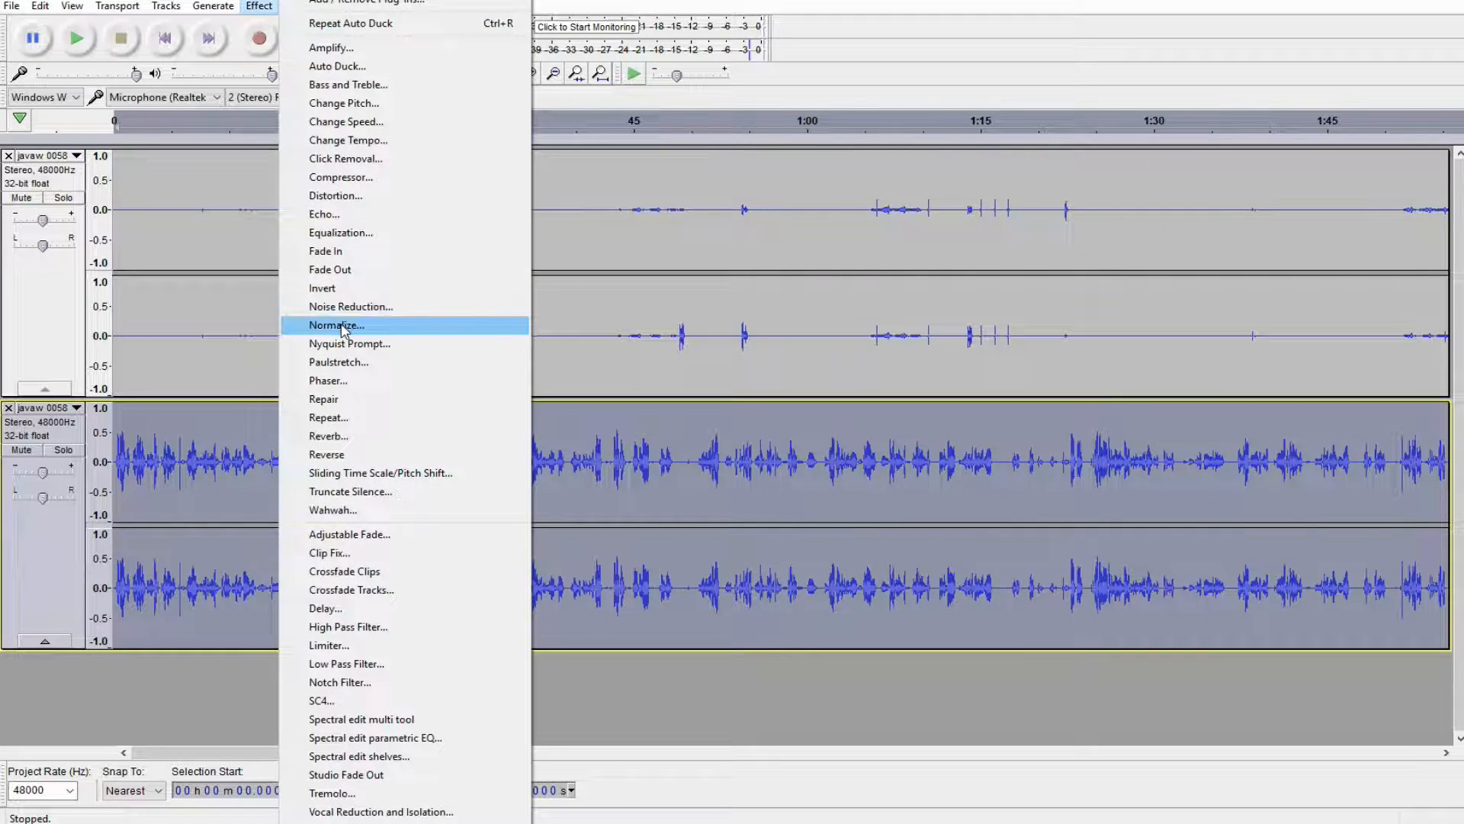
pyautogui.click(61, 579)
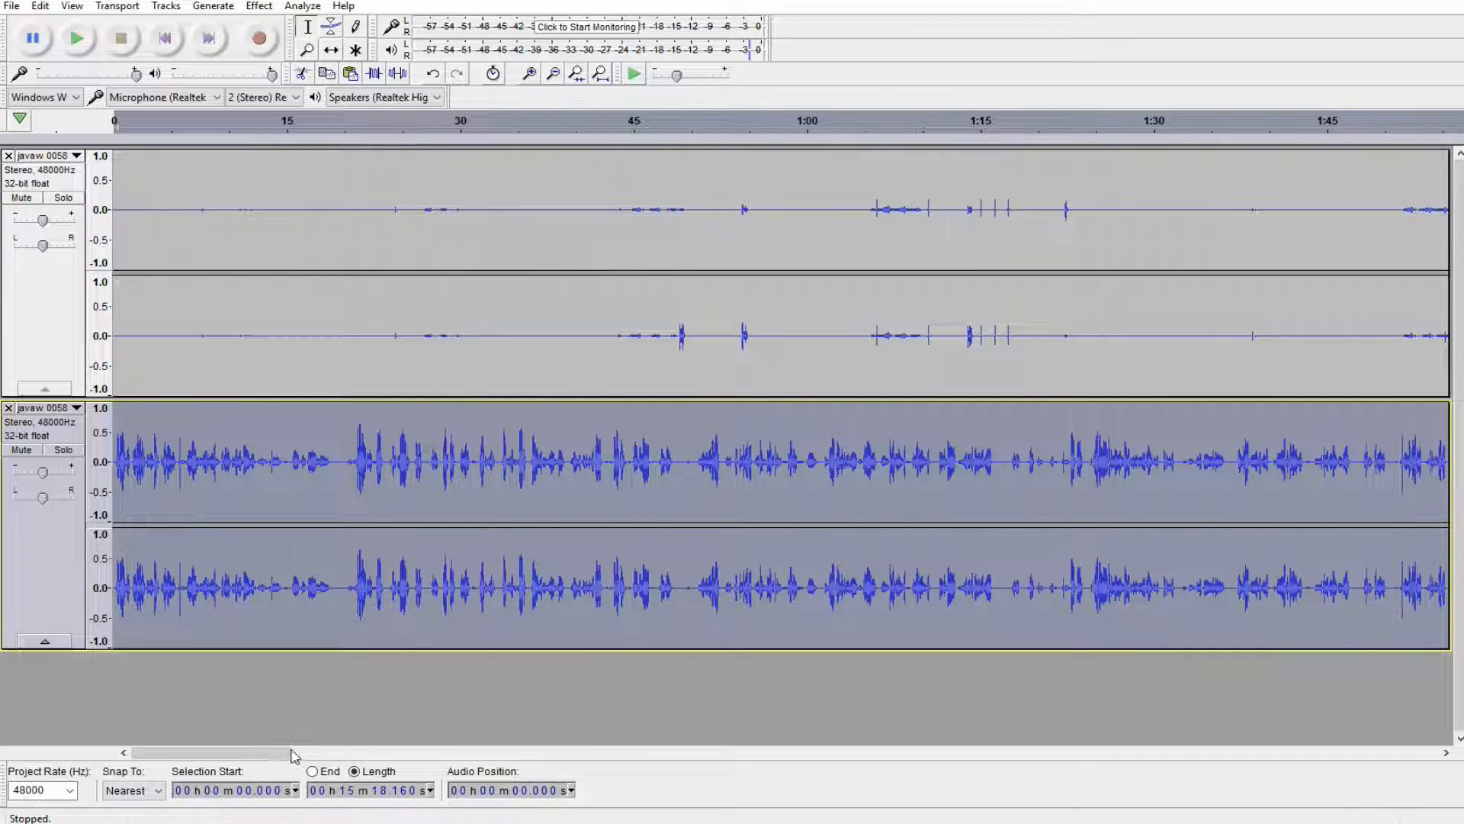
pyautogui.moveTo(261, 753); pyautogui.dragTo(160, 763)
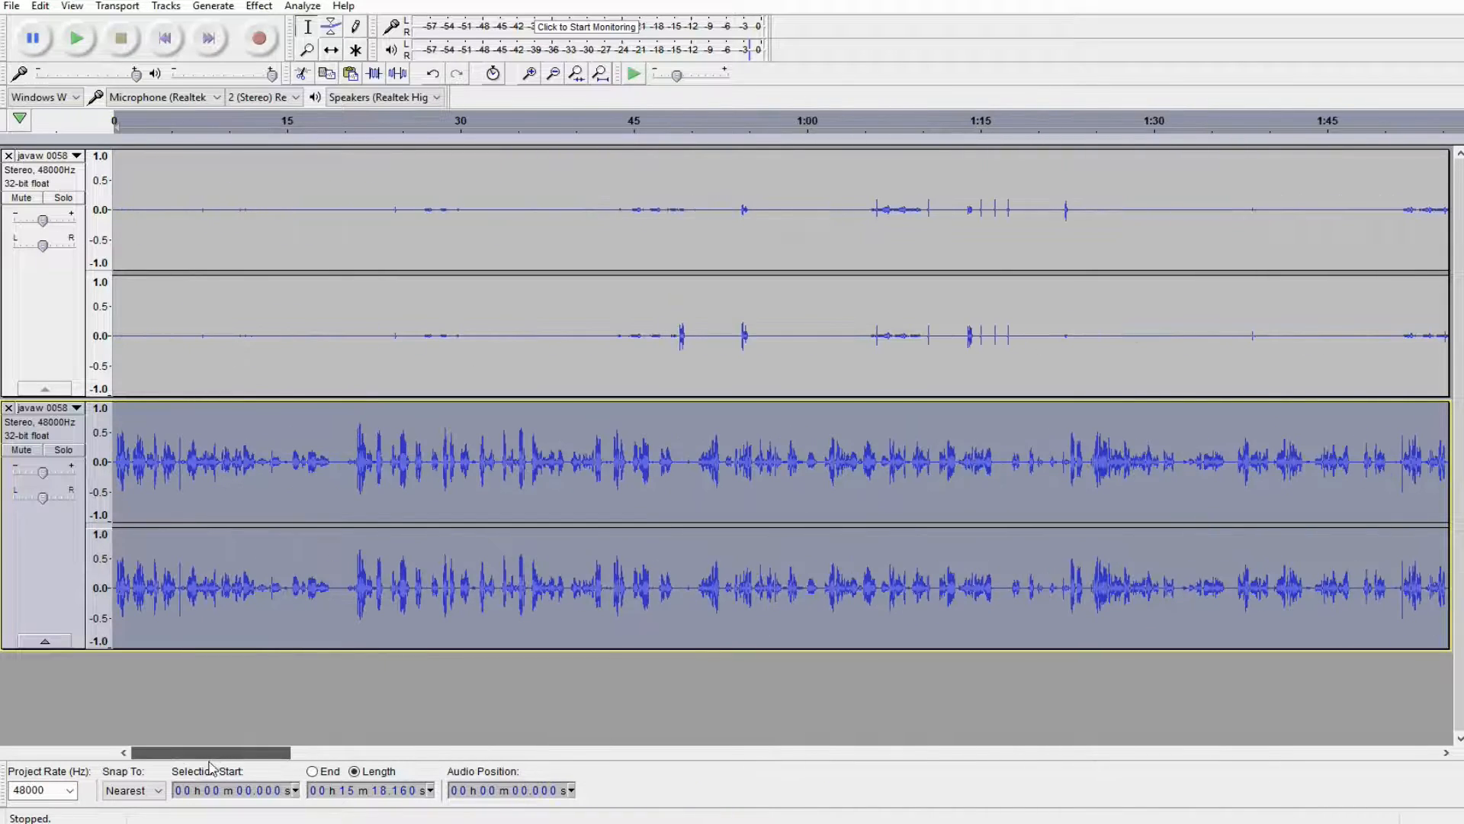
# Examine the Auto Duck settings for the whole upper track without applying them, and select the lower track again
pyautogui.click(60, 297)
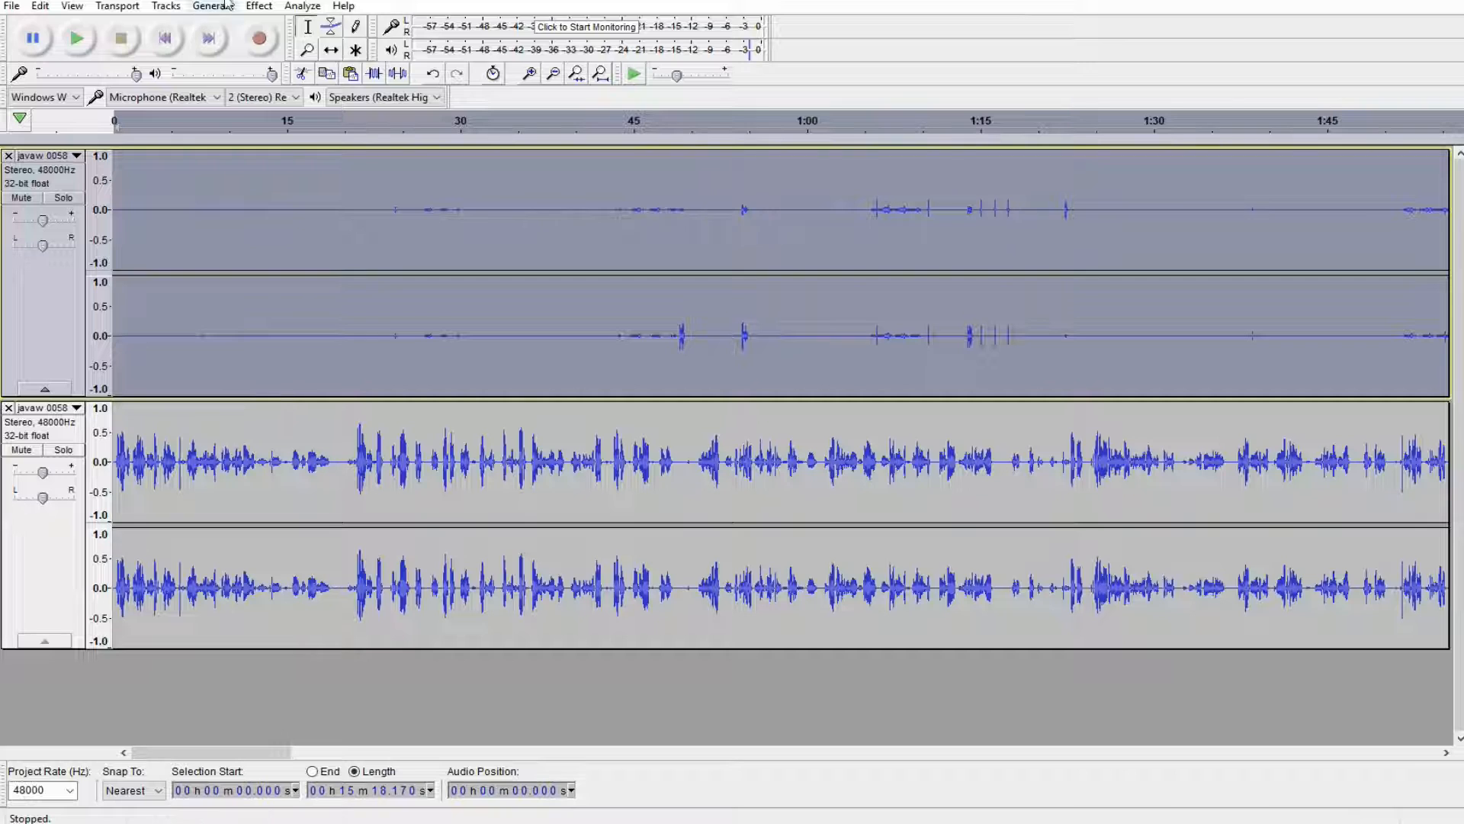
pyautogui.click(259, 6)
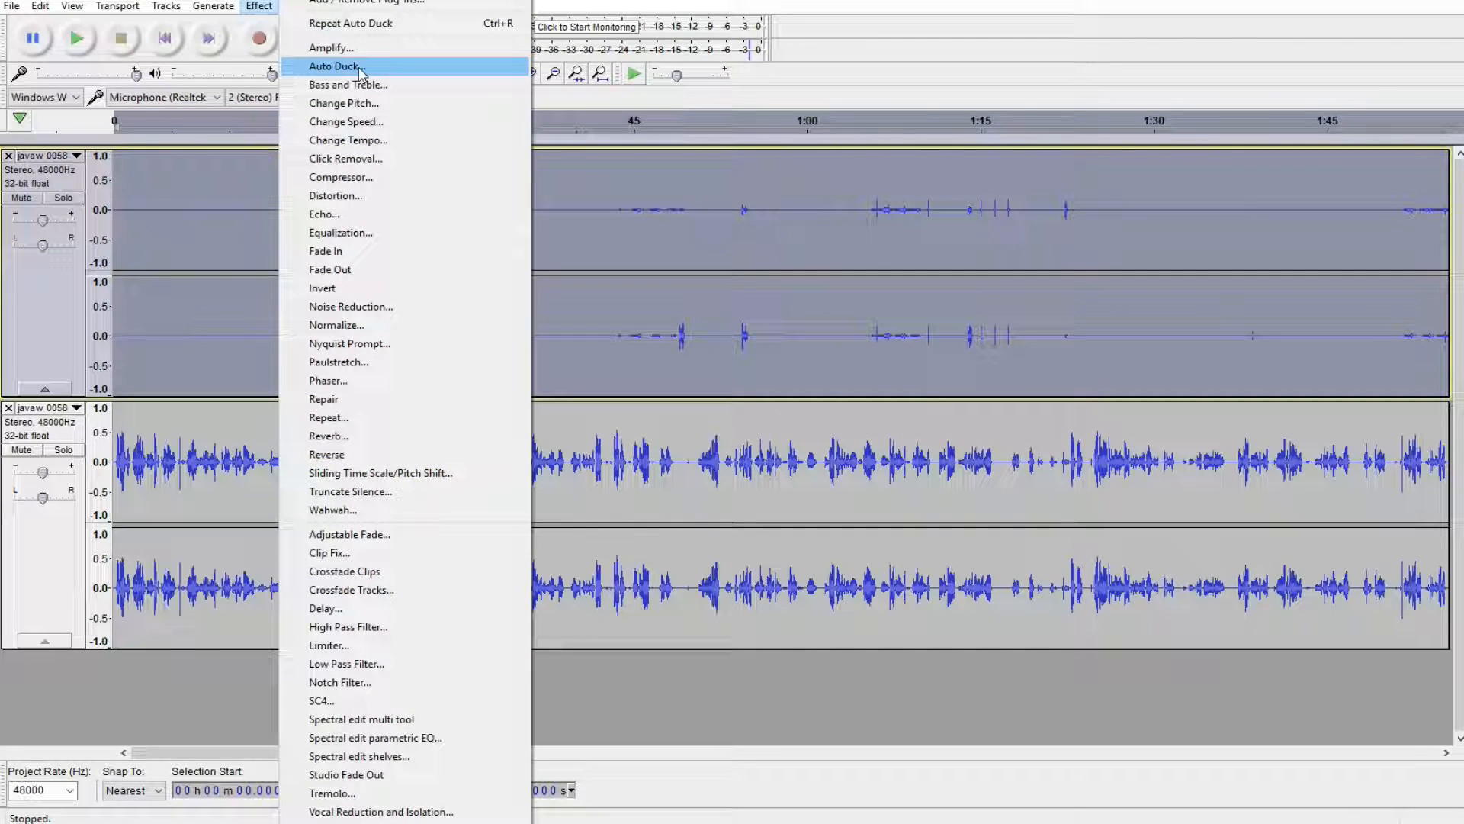
pyautogui.click(33, 314)
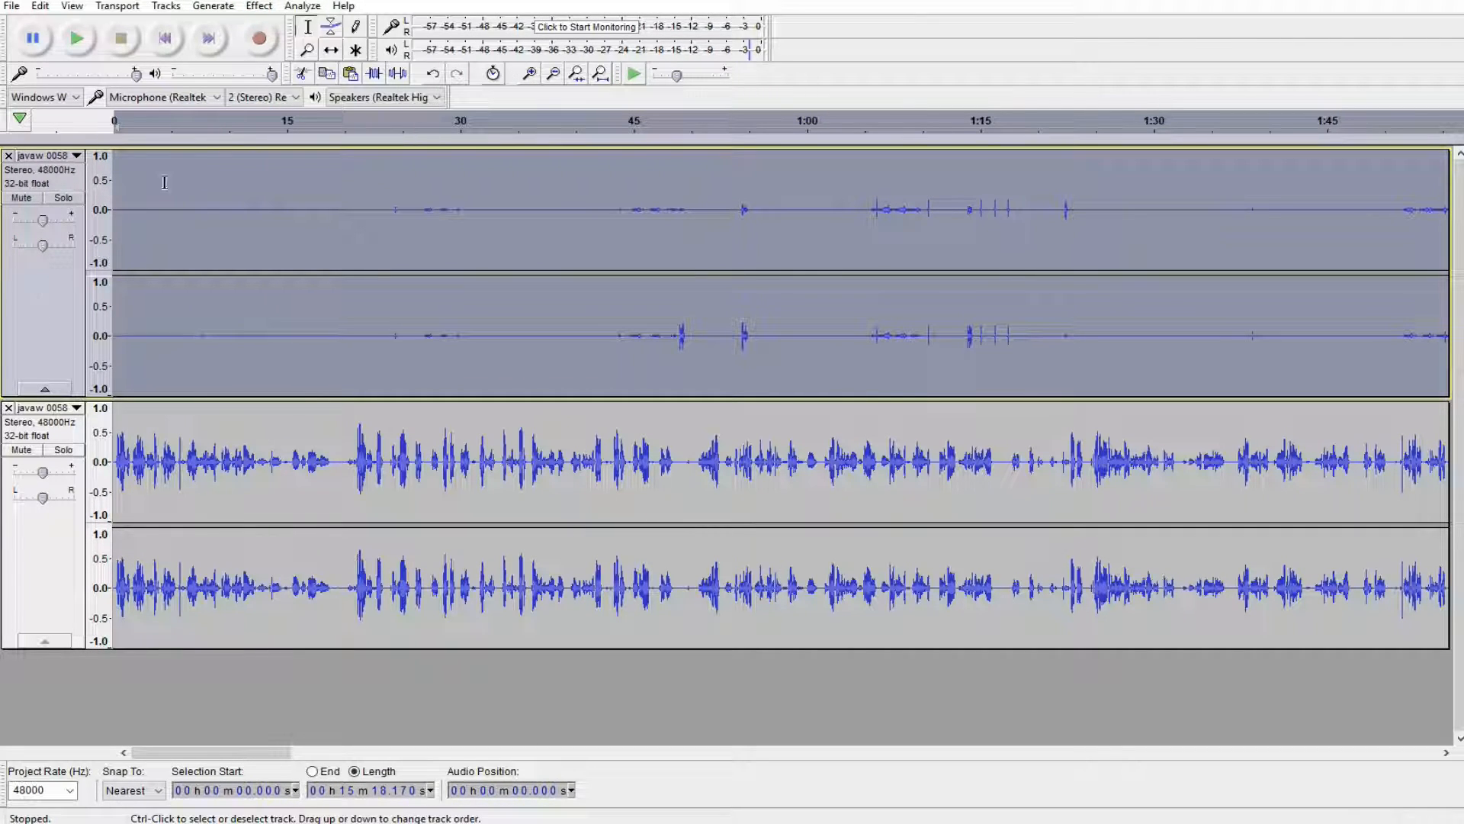
pyautogui.click(280, 6)
pyautogui.click(328, 66)
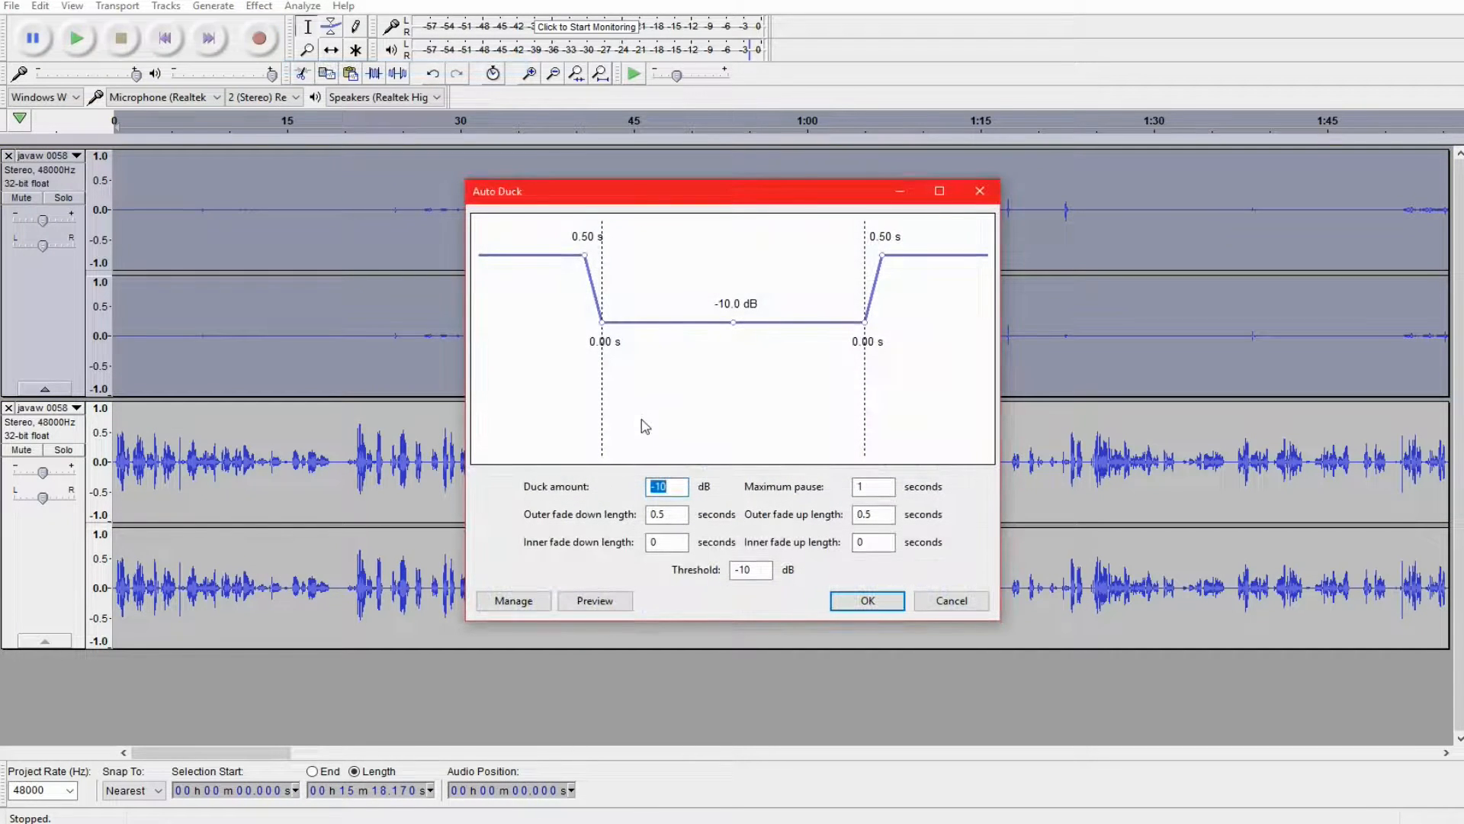
pyautogui.click(957, 603)
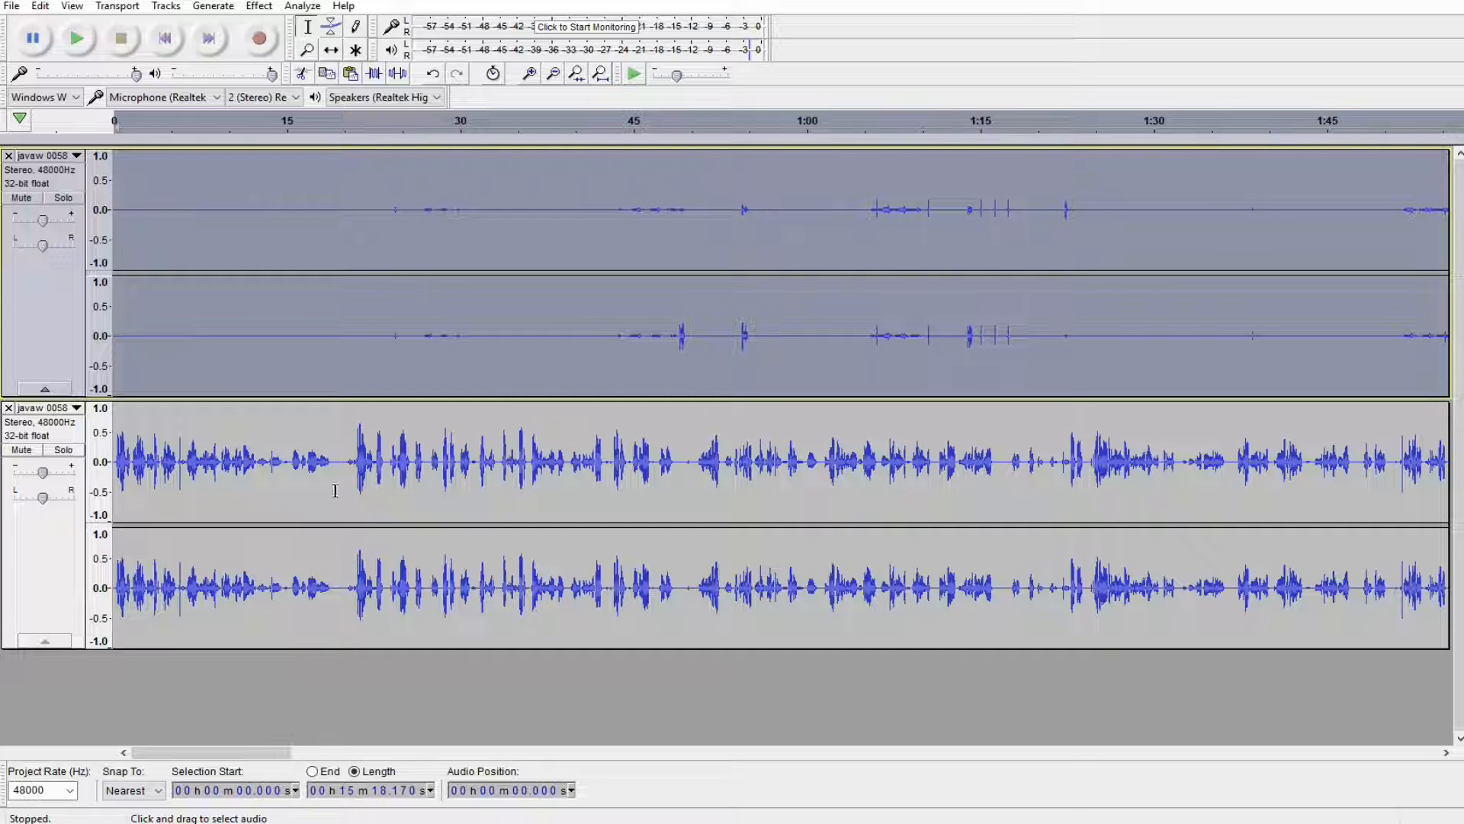
pyautogui.click(74, 552)
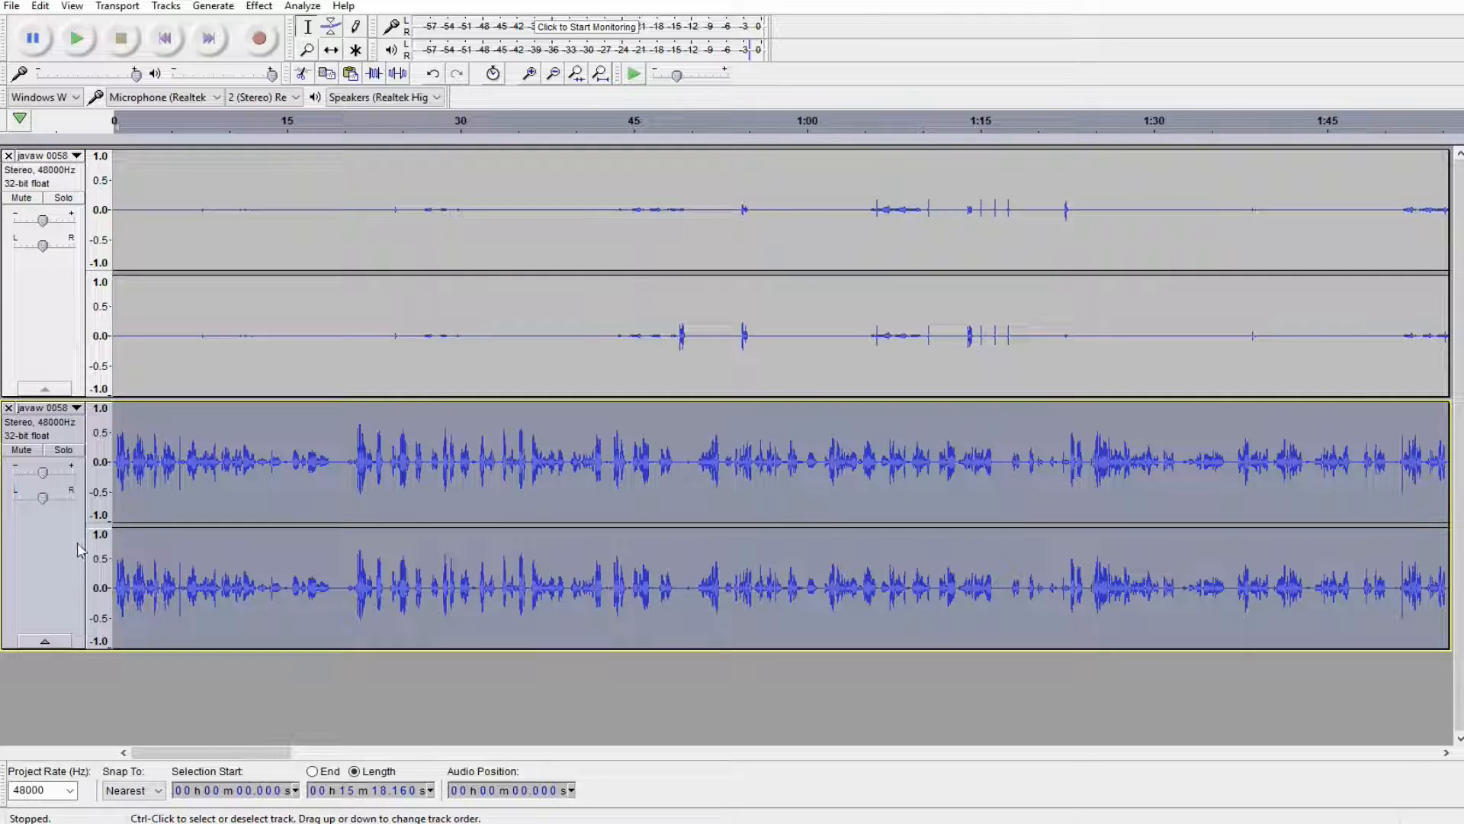